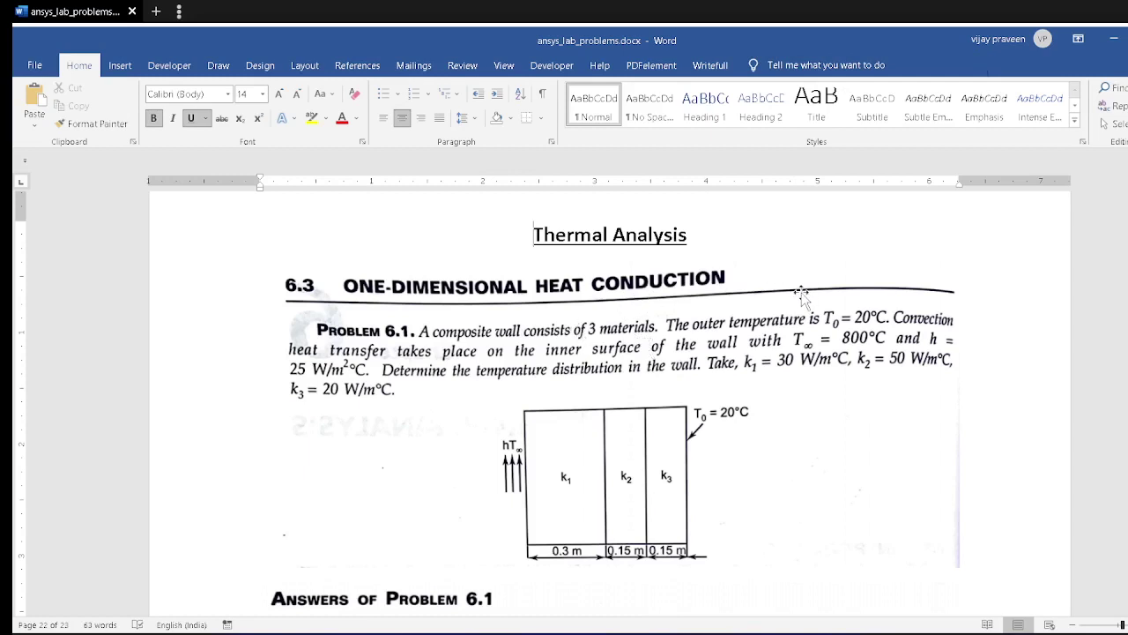
Step: Read Problem 6.1 in the Word document, examining the composite wall's boundary temperatures, convection data, conductivities and layer thicknesses
{"action": "scroll", "coordinate": [801, 293], "scroll_direction": "up", "scroll_amount": 2, "text": "ctrl"}
{"action": "scroll", "coordinate": [800, 294], "scroll_direction": "down", "scroll_amount": 3}
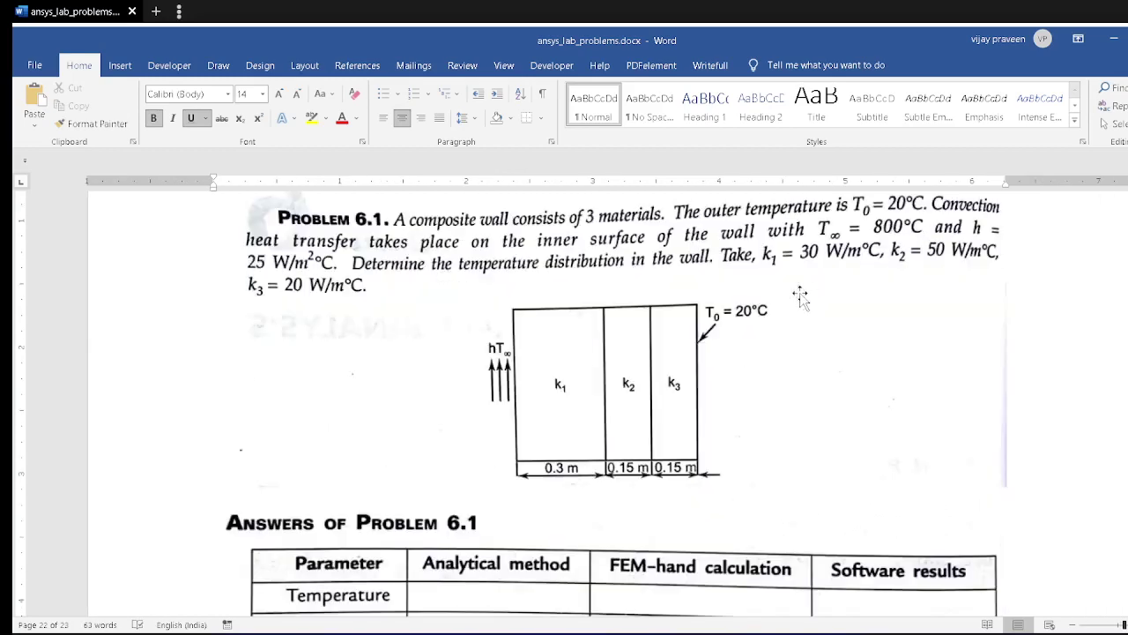
{"action": "scroll", "coordinate": [511, 265], "scroll_direction": "up", "scroll_amount": 3}
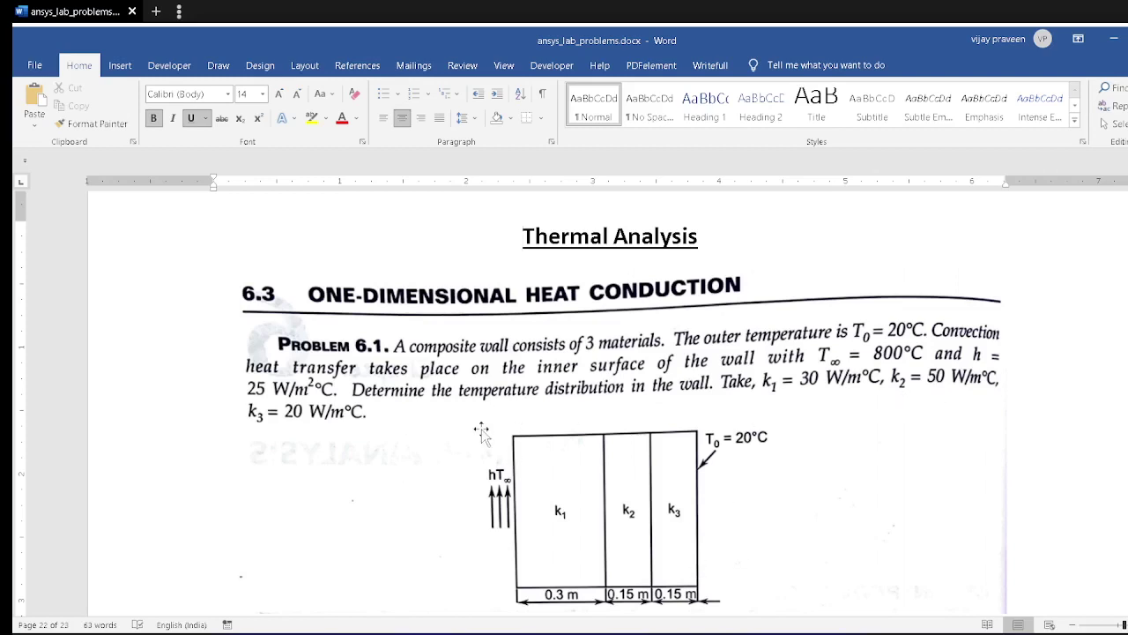
{"action": "scroll", "coordinate": [483, 432], "scroll_direction": "down", "scroll_amount": 1}
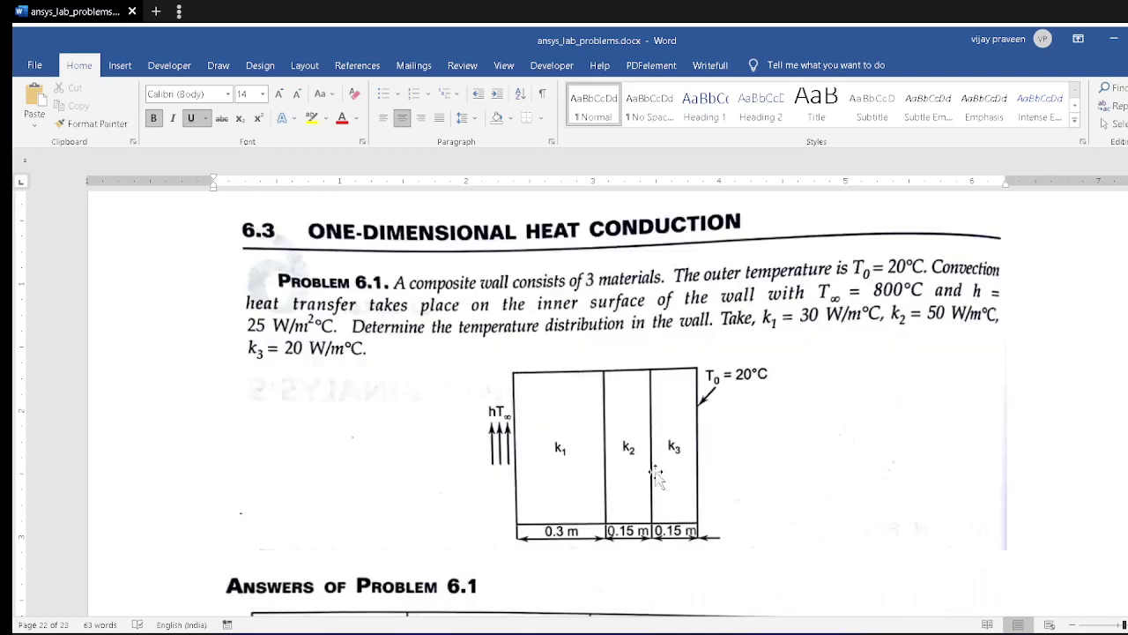
{"action": "scroll", "coordinate": [487, 458], "scroll_direction": "down", "scroll_amount": 1}
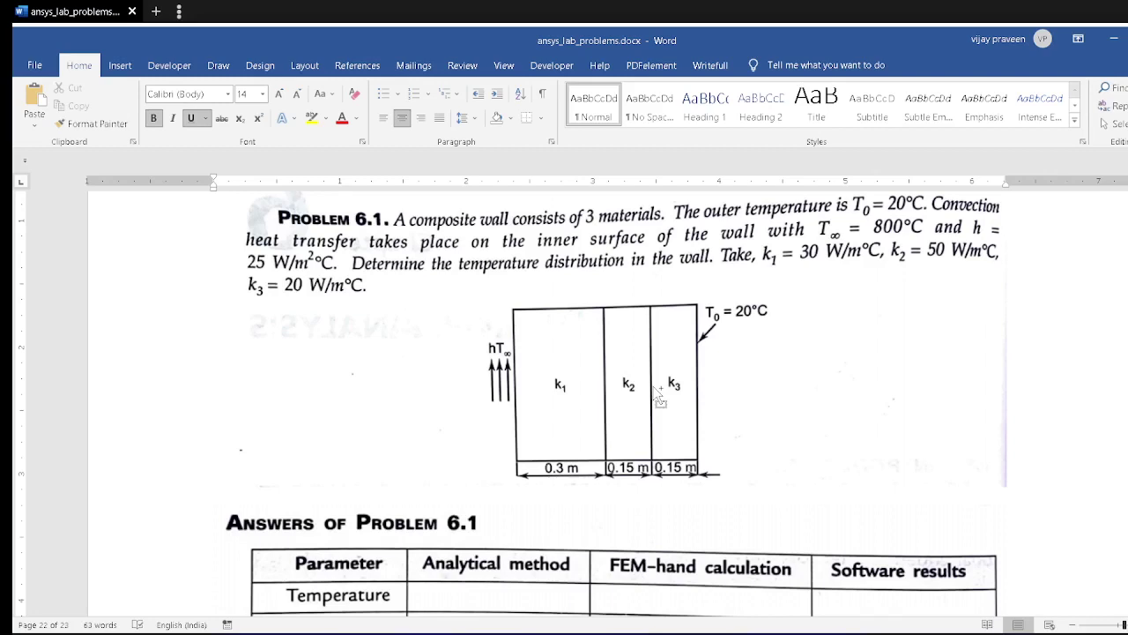
{"action": "left_click", "coordinate": [886, 392]}
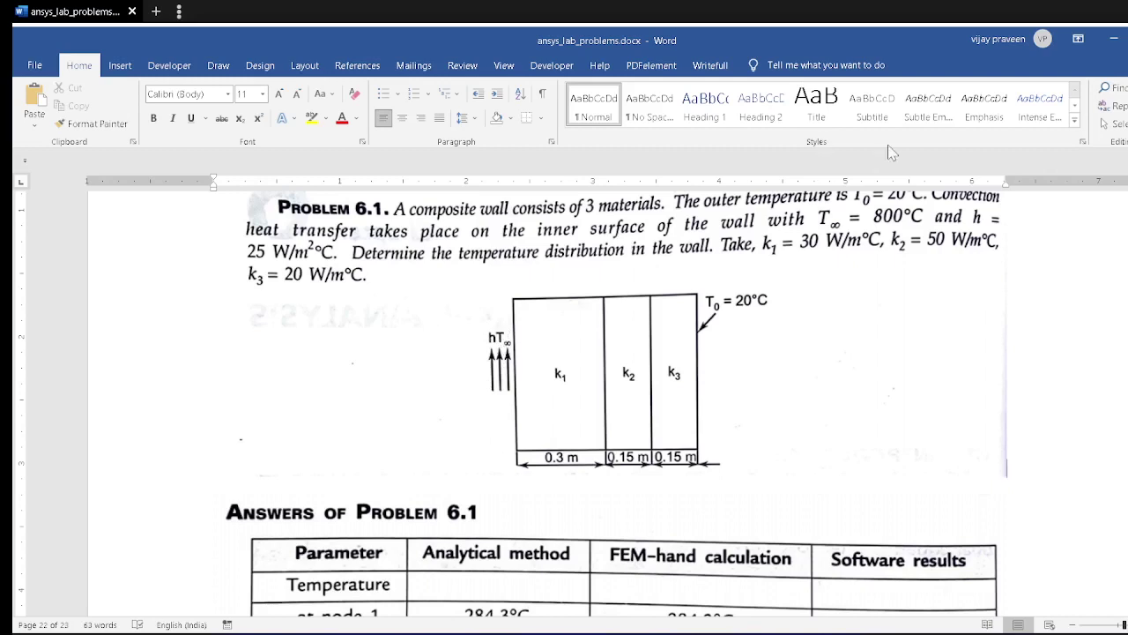
{"action": "scroll", "coordinate": [866, 240], "scroll_direction": "up", "scroll_amount": 1}
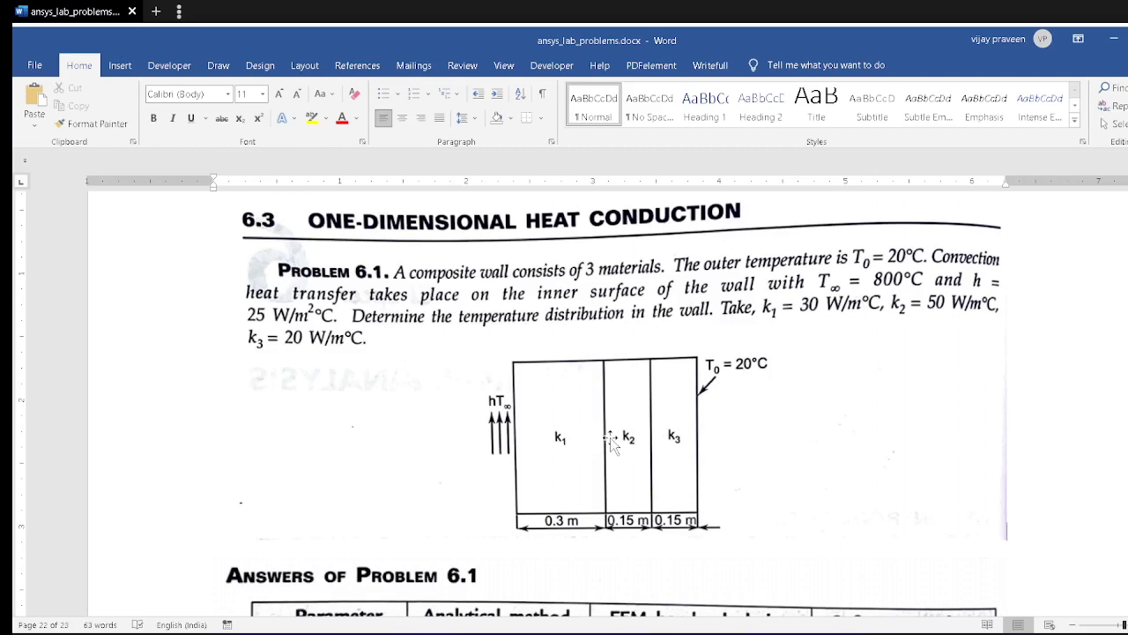
{"action": "scroll", "coordinate": [612, 438], "scroll_direction": "down", "scroll_amount": 1}
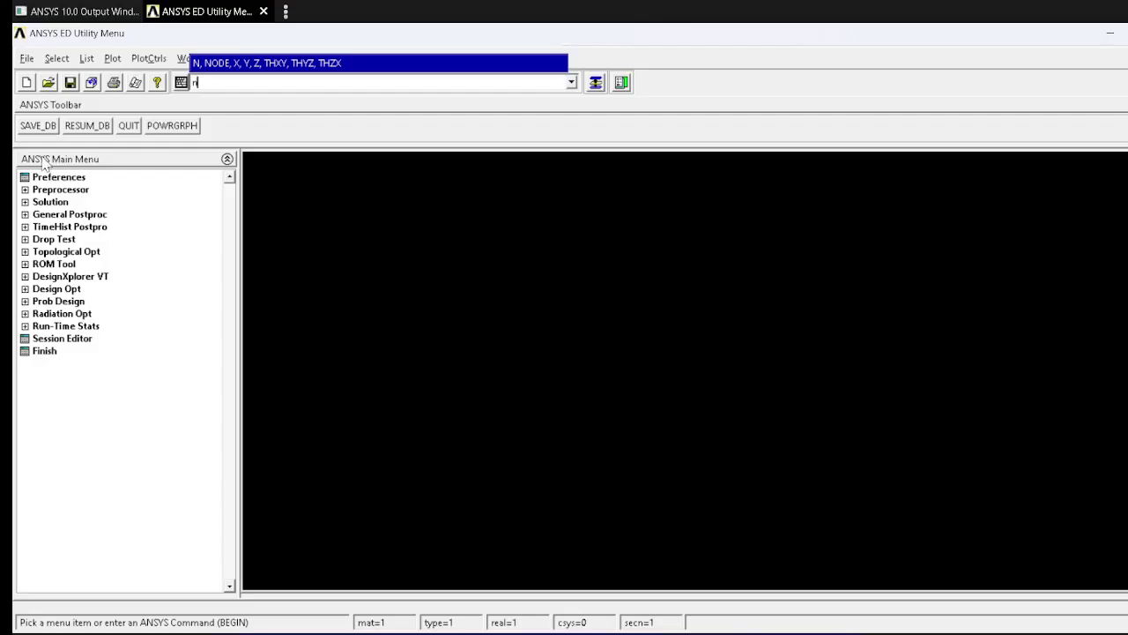
Step: In ANSYS, set the GUI filtering preferences to show only the Thermal discipline
{"action": "left_click", "coordinate": [59, 177]}
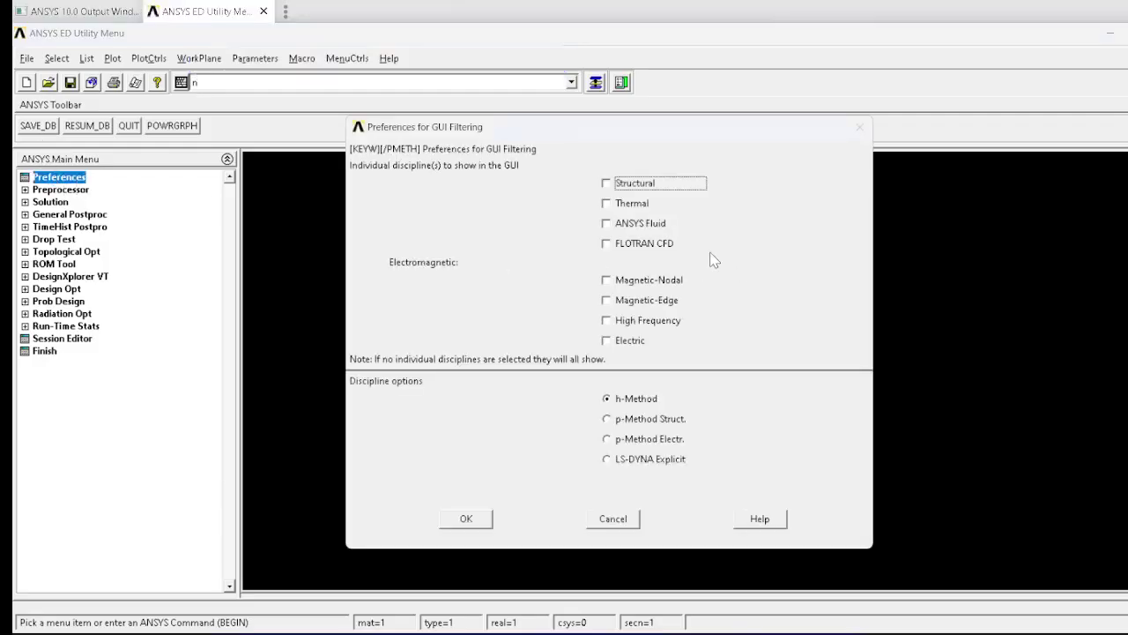
{"action": "left_click", "coordinate": [631, 207]}
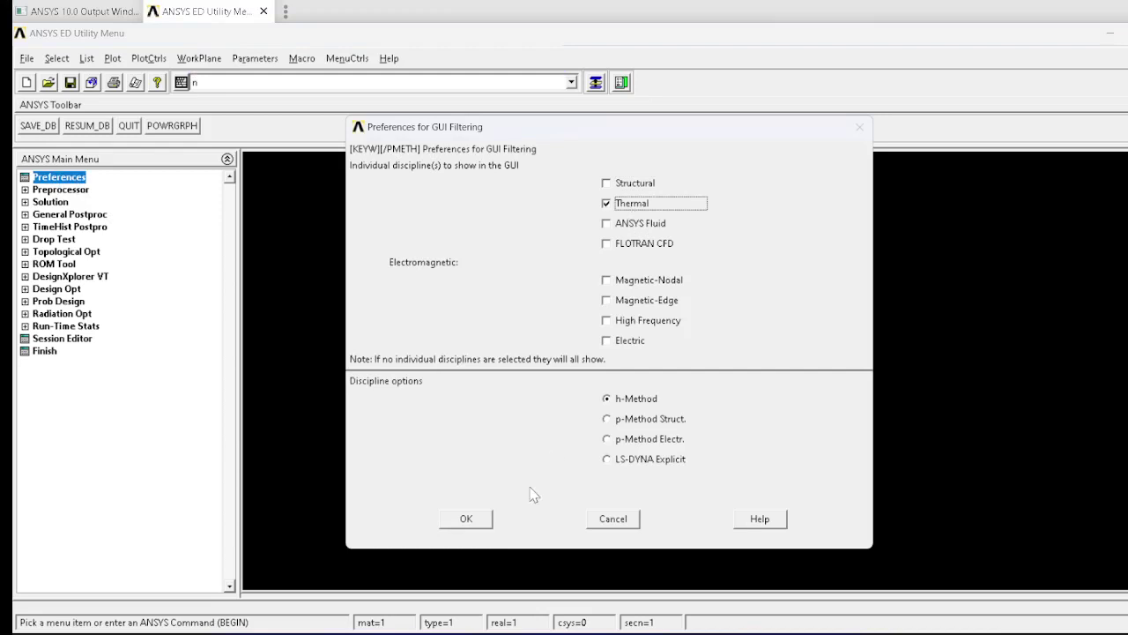
{"action": "left_click", "coordinate": [468, 520]}
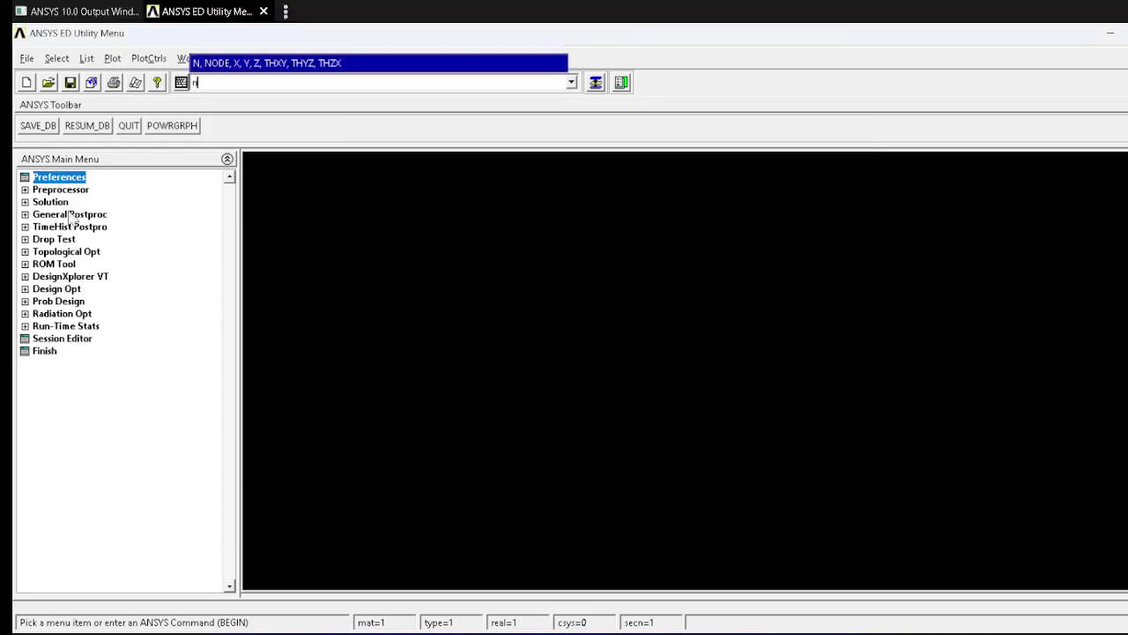
Step: Define element types 1, 2 and 3 as Link 2D conduction 32, checking the wall layers in the Word problem
{"action": "left_click", "coordinate": [61, 190]}
{"action": "left_click", "coordinate": [78, 202]}
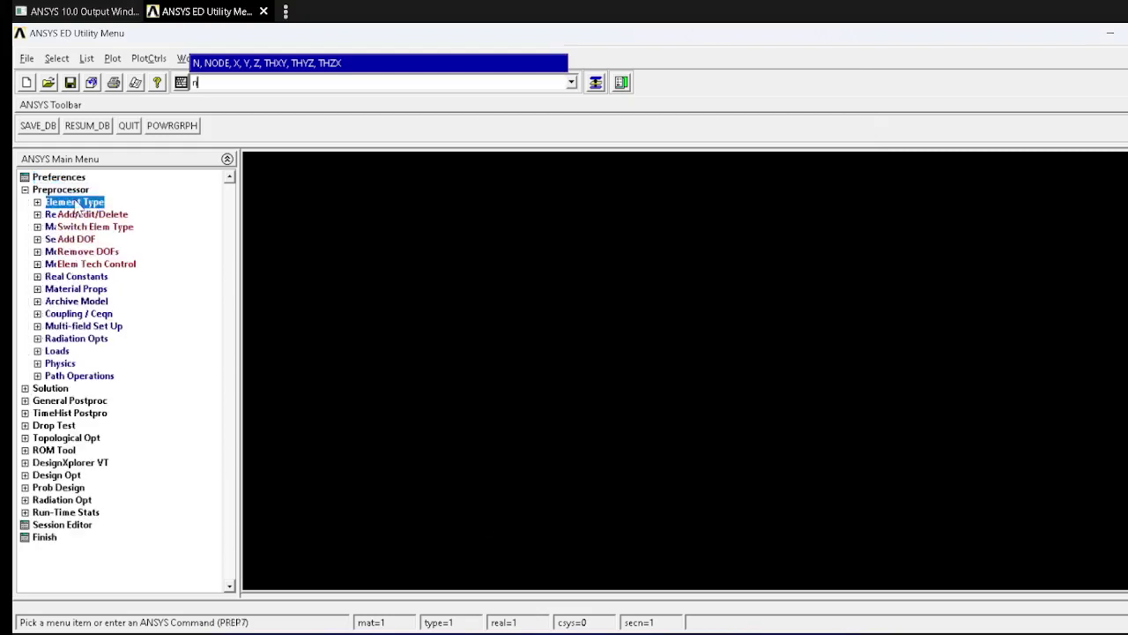
{"action": "left_click", "coordinate": [83, 215]}
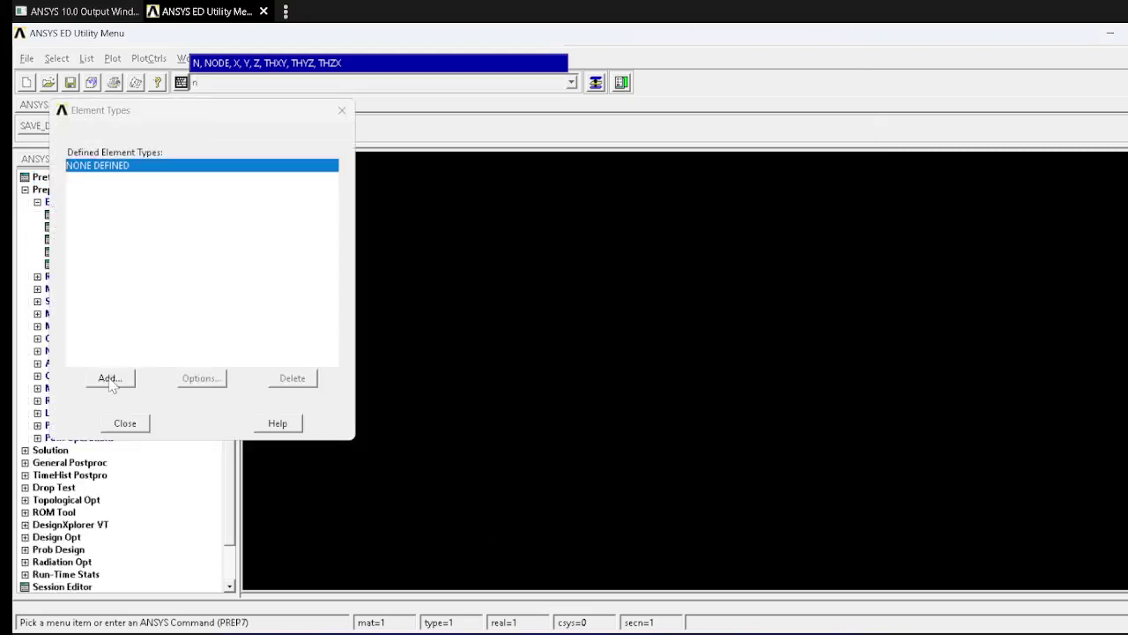
{"action": "left_click", "coordinate": [110, 379]}
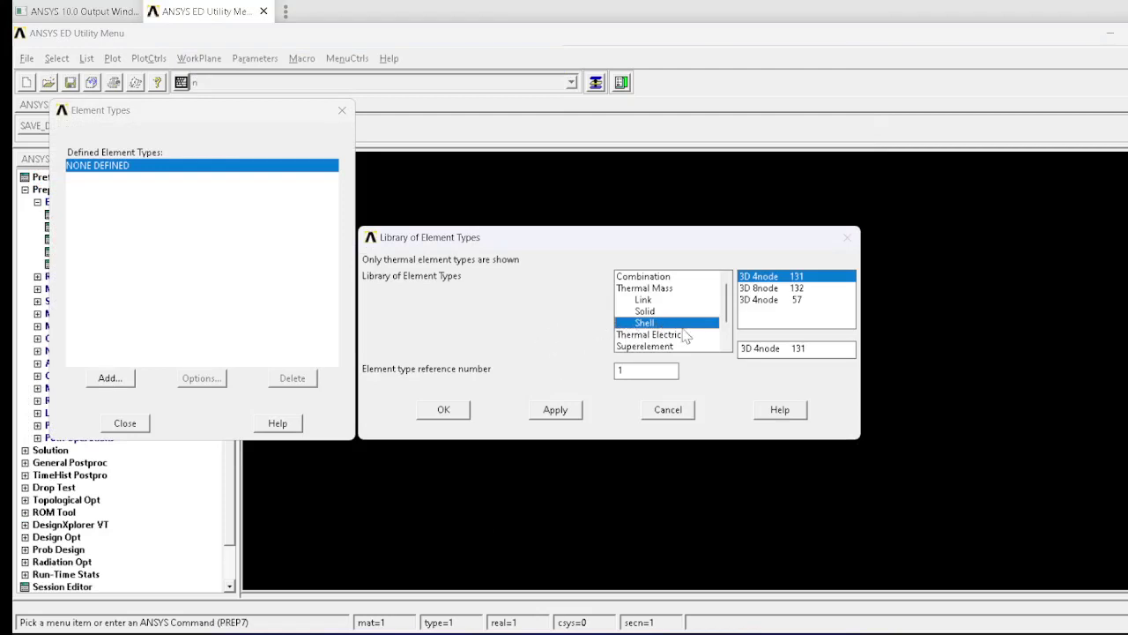
{"action": "left_click", "coordinate": [646, 302]}
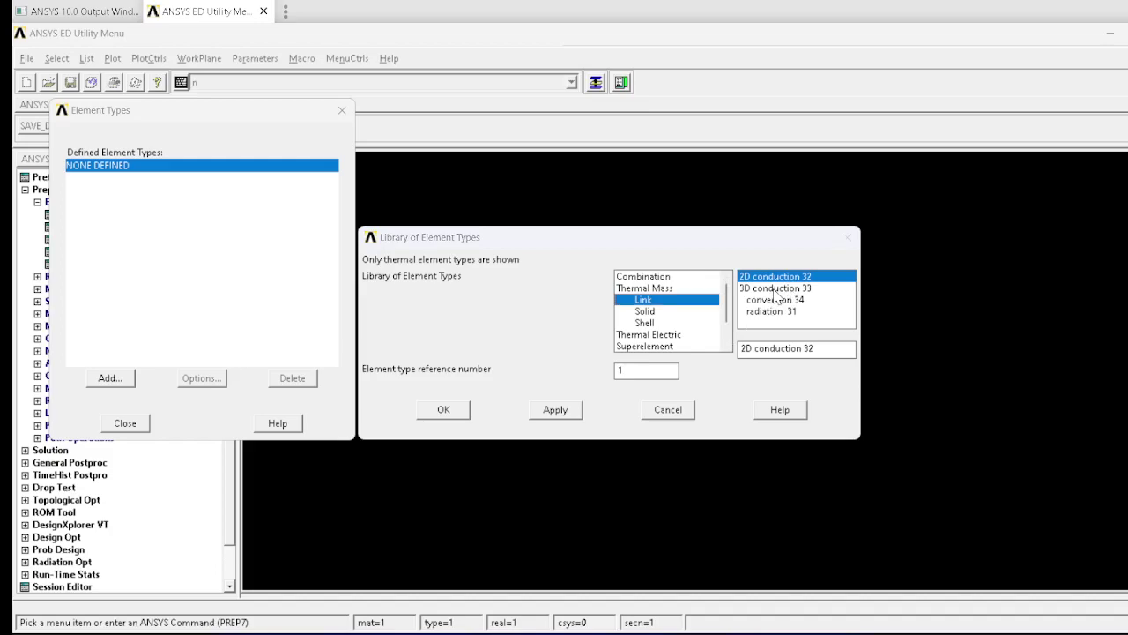
{"action": "key", "text": "alt+Tab"}
{"action": "key", "text": "alt+Tab"}
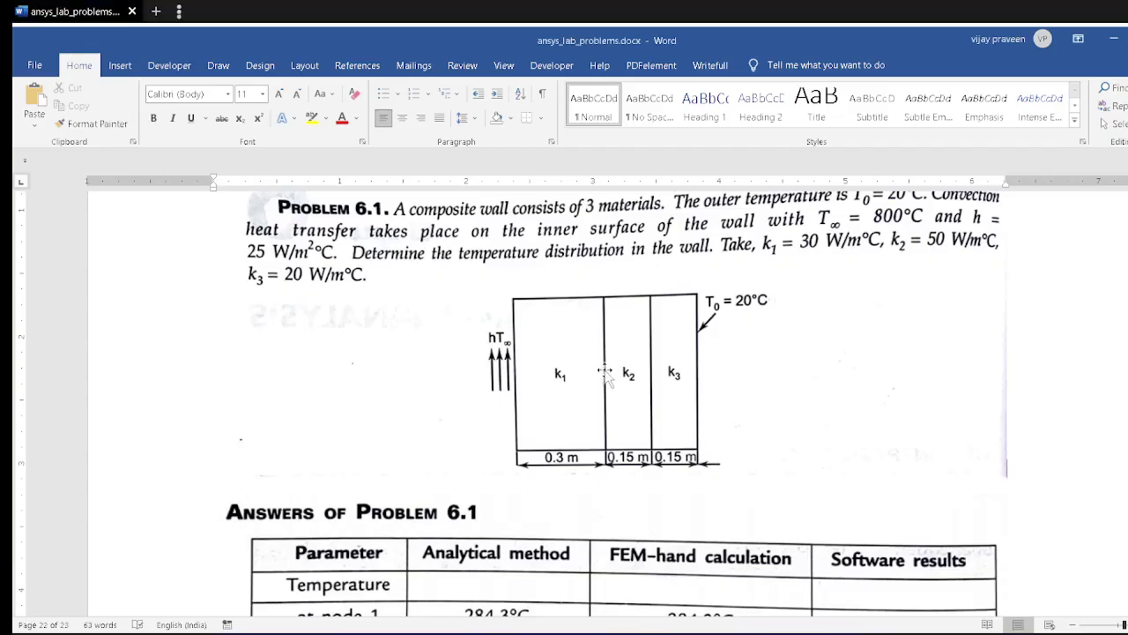
{"action": "key", "text": "alt+Tab"}
{"action": "key", "text": "alt+Tab"}
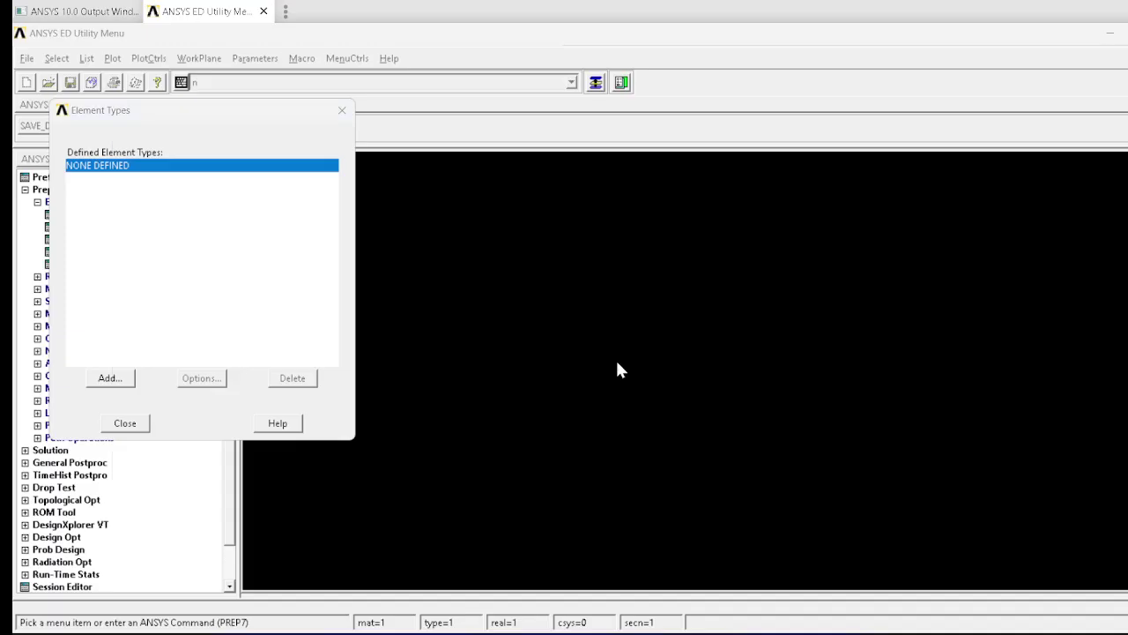
{"action": "key", "text": "alt+Tab"}
{"action": "key", "text": "alt+Tab"}
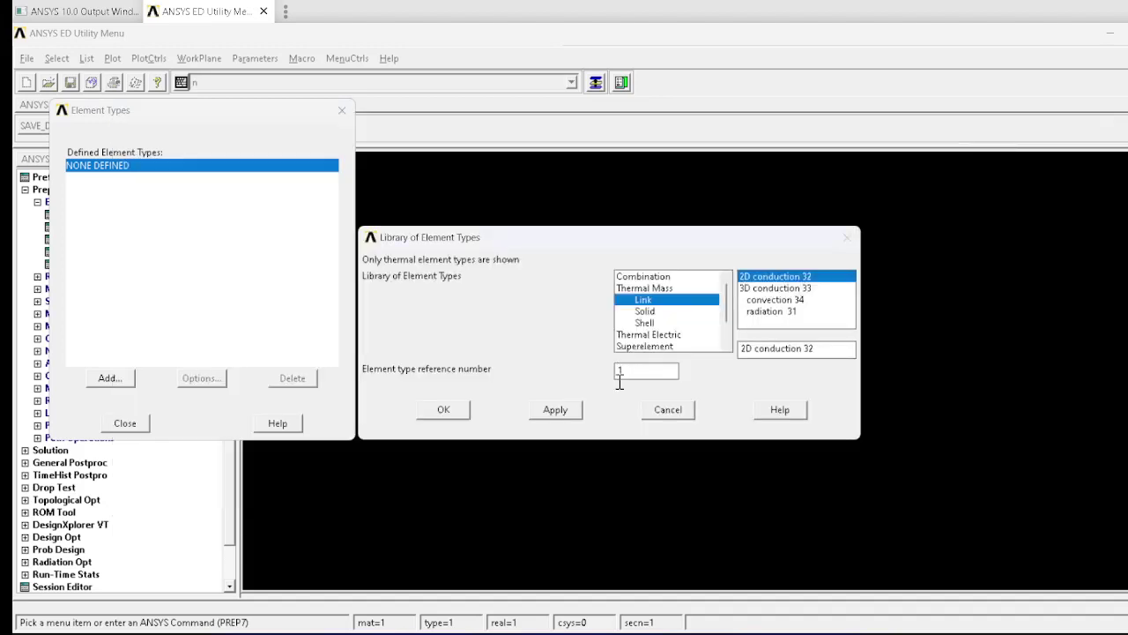
{"action": "left_click", "coordinate": [556, 411]}
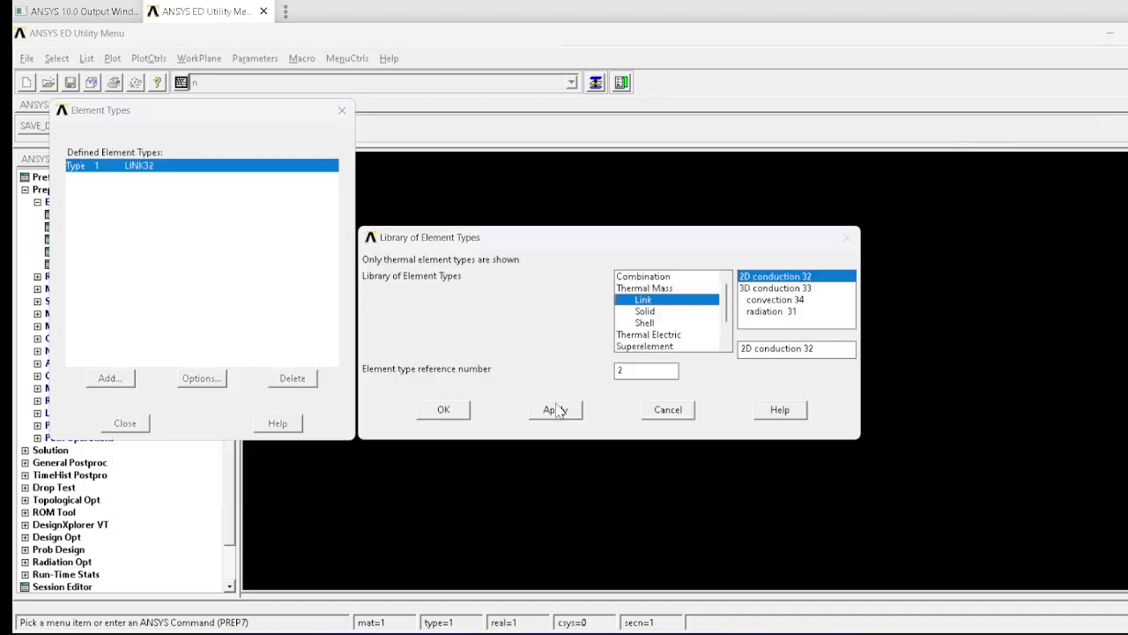
{"action": "left_click", "coordinate": [557, 411]}
{"action": "left_click", "coordinate": [556, 411]}
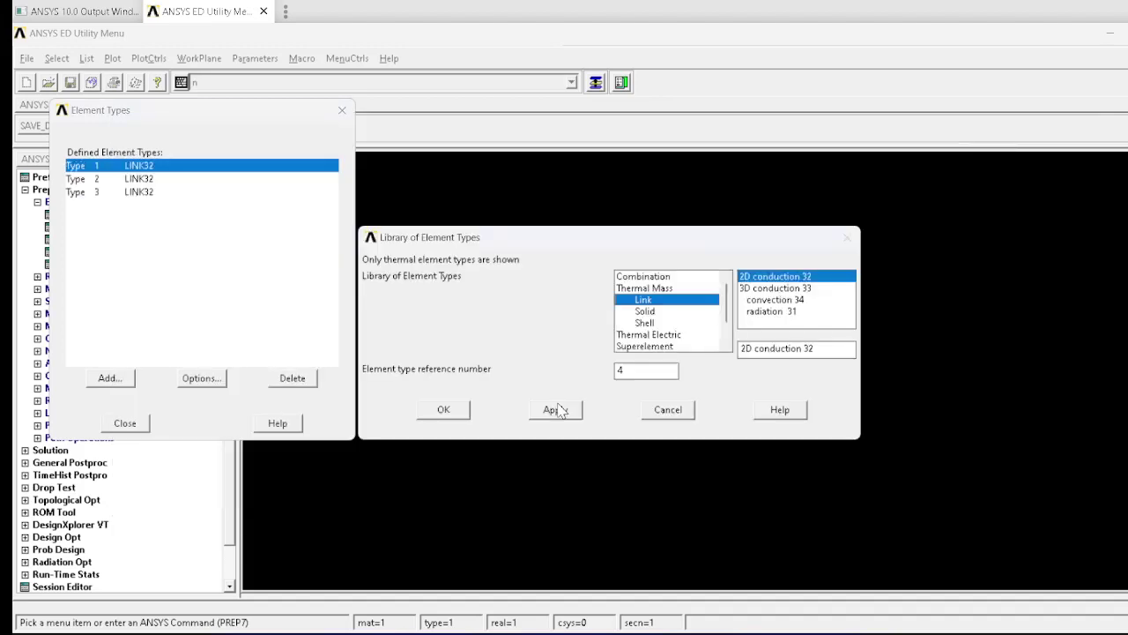
Step: Add Link convection 34 as element type 4 and finish defining the element types
{"action": "left_click", "coordinate": [761, 301]}
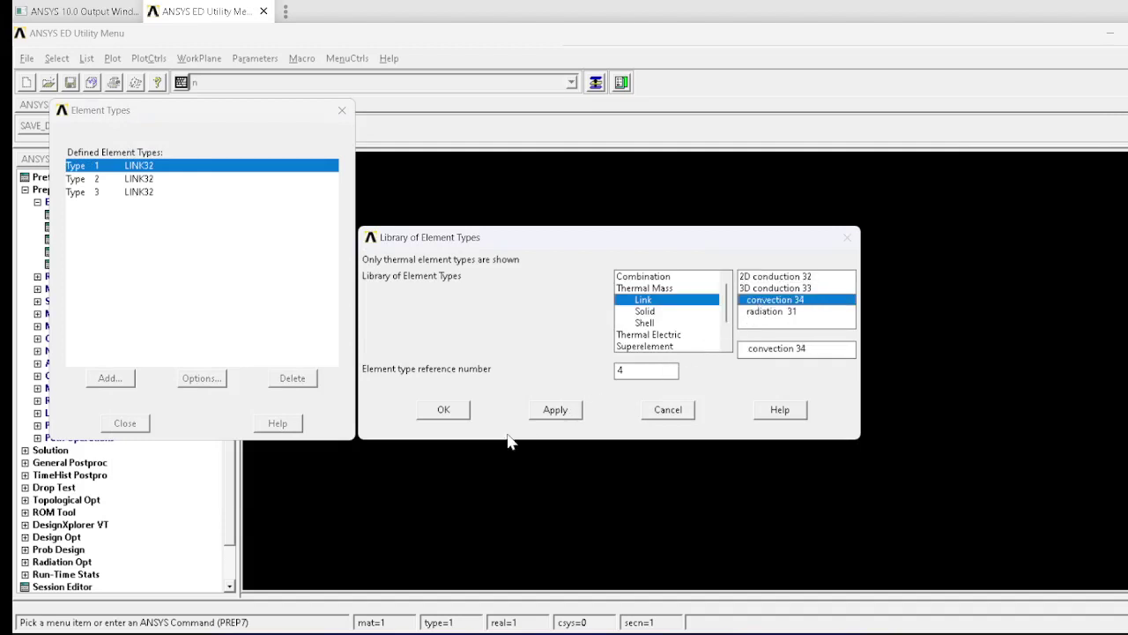
{"action": "left_click", "coordinate": [449, 410]}
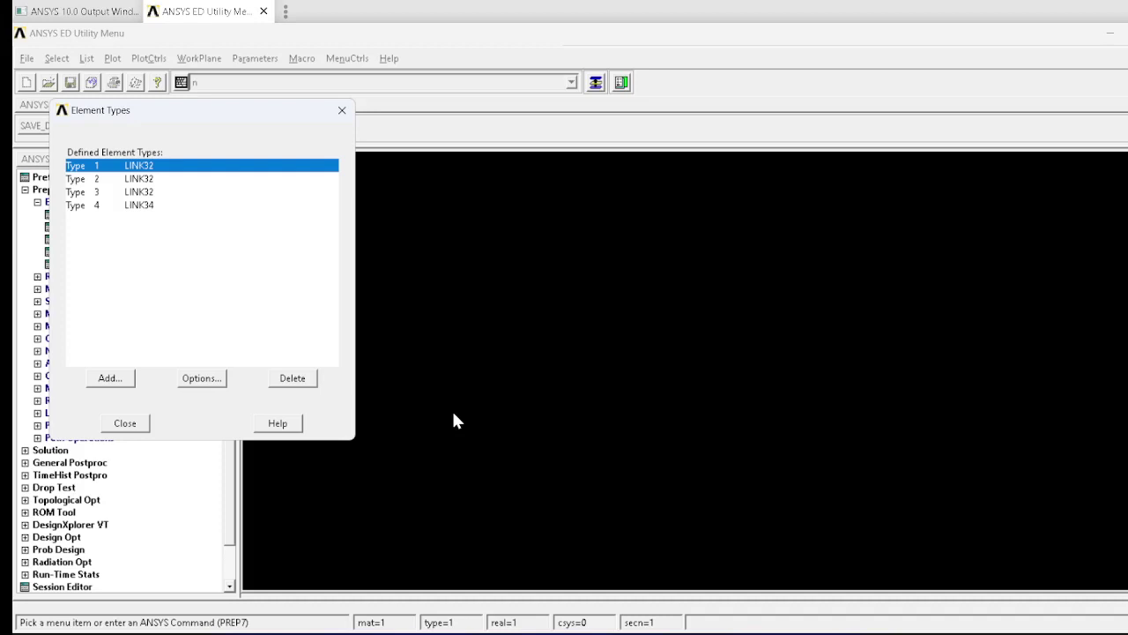
{"action": "left_click", "coordinate": [138, 425]}
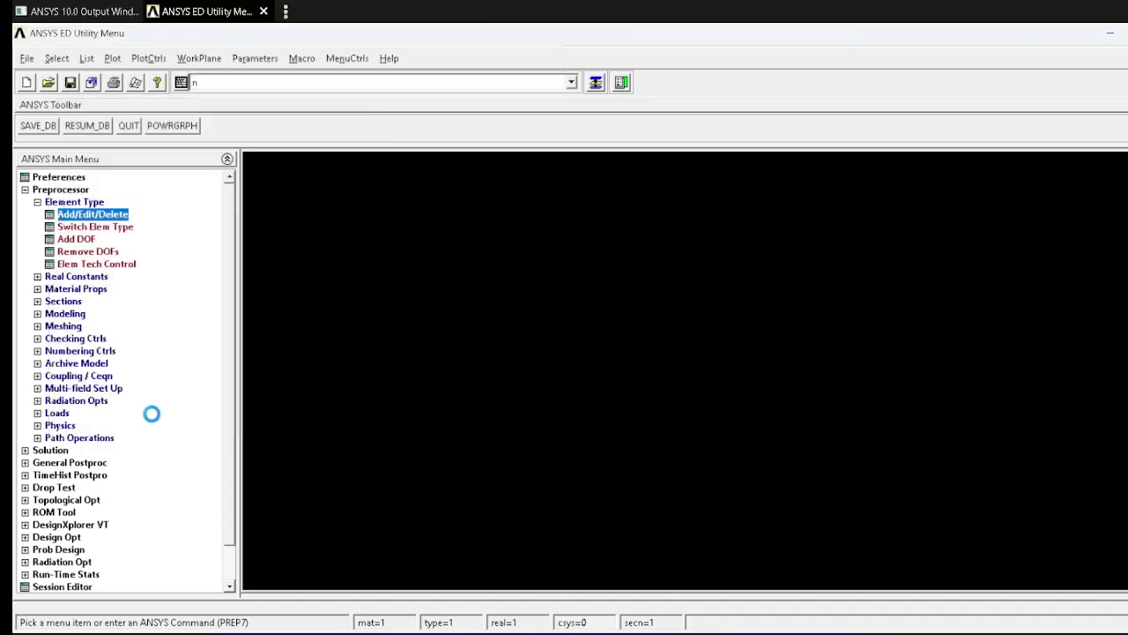
{"action": "type", "text": "n"}
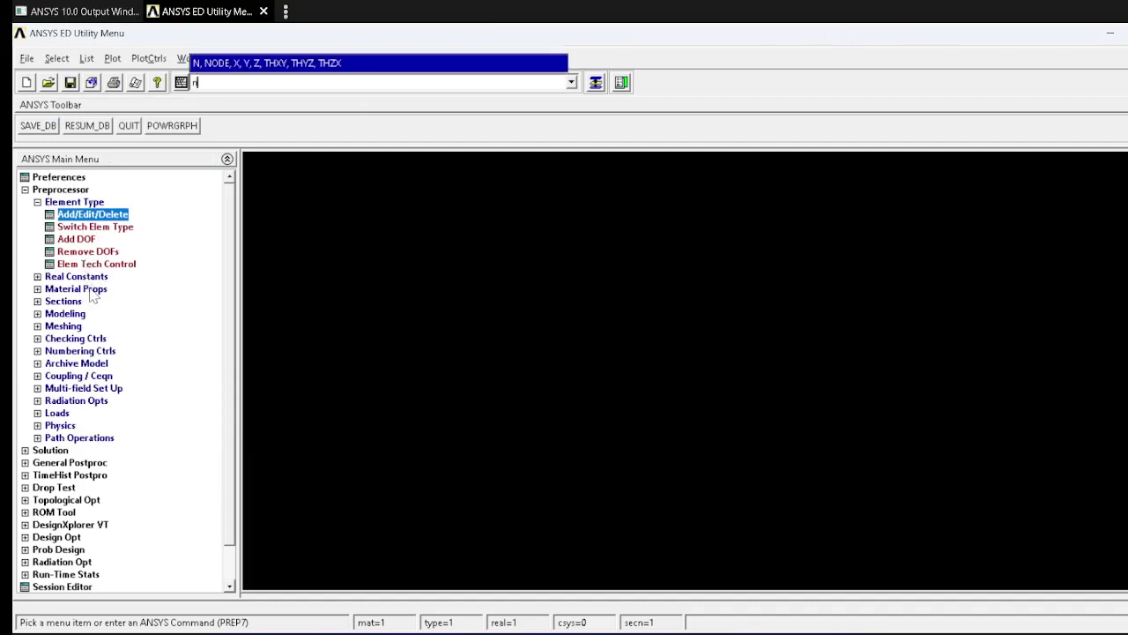
Step: Add real constant set 1 for element type 1 (LINK32) with a cross-sectional area of 1
{"action": "left_click", "coordinate": [93, 278]}
{"action": "left_click", "coordinate": [88, 228]}
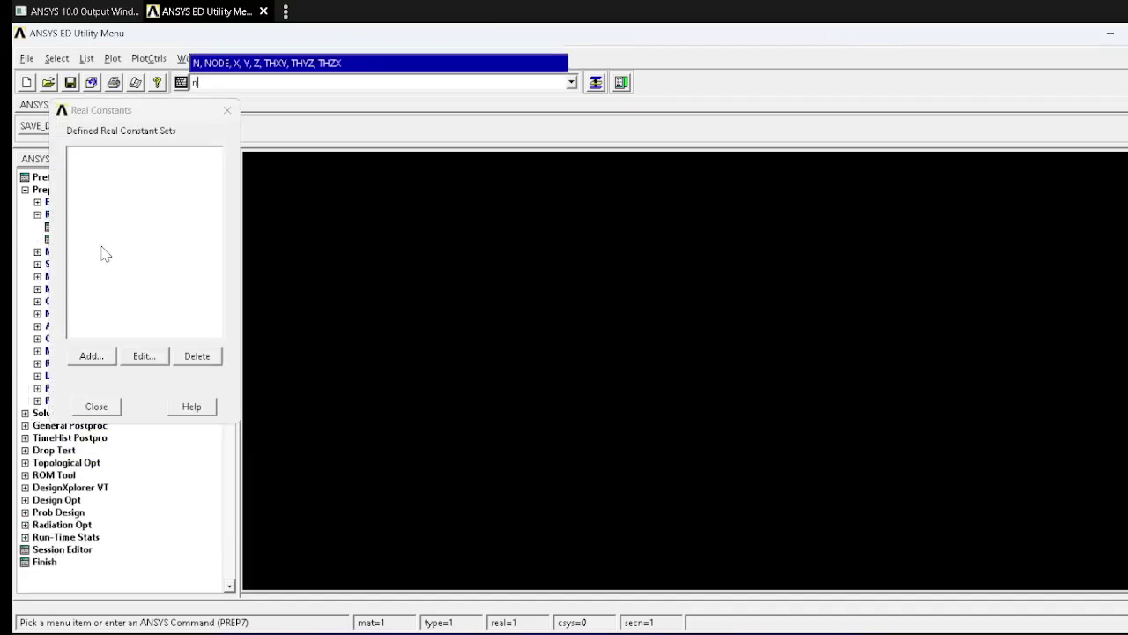
{"action": "left_click", "coordinate": [92, 356]}
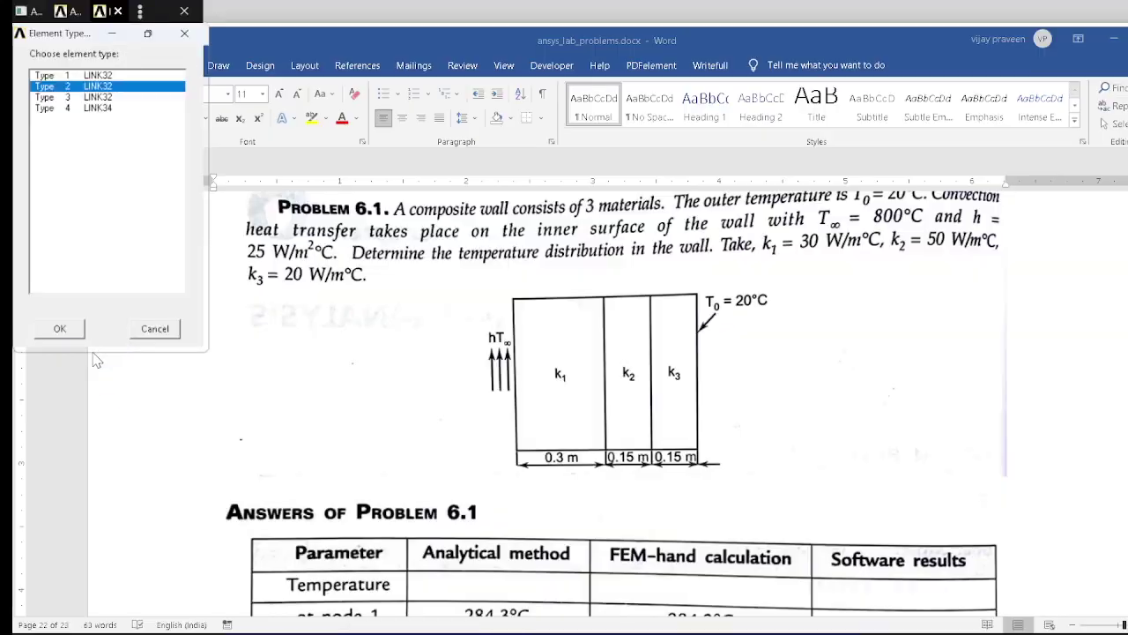
{"action": "left_click", "coordinate": [69, 77]}
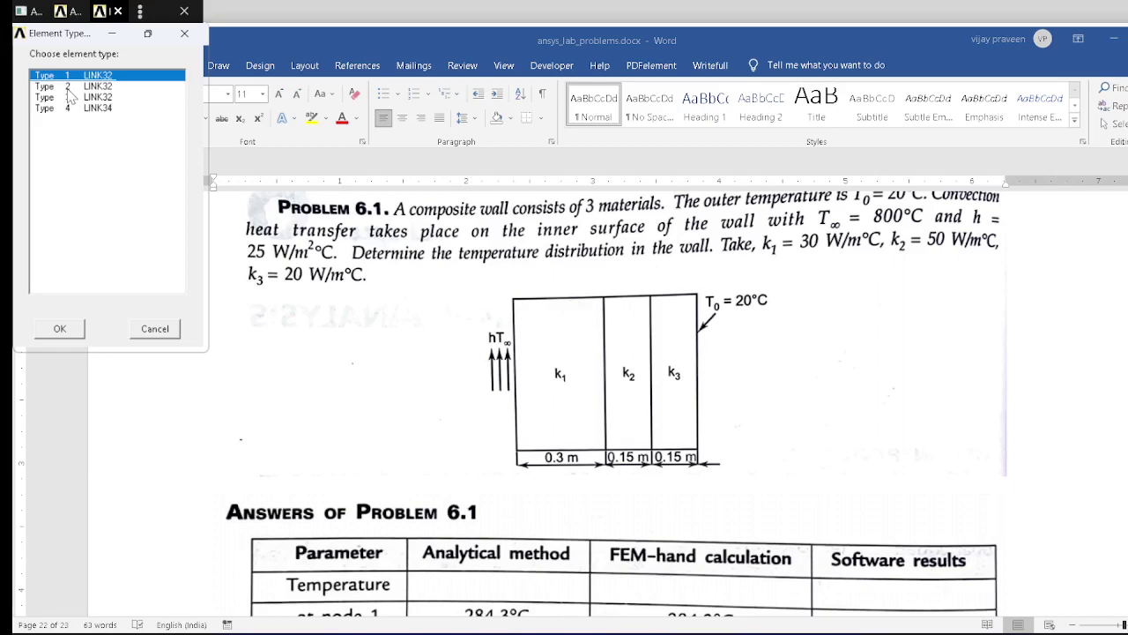
{"action": "left_click", "coordinate": [58, 328]}
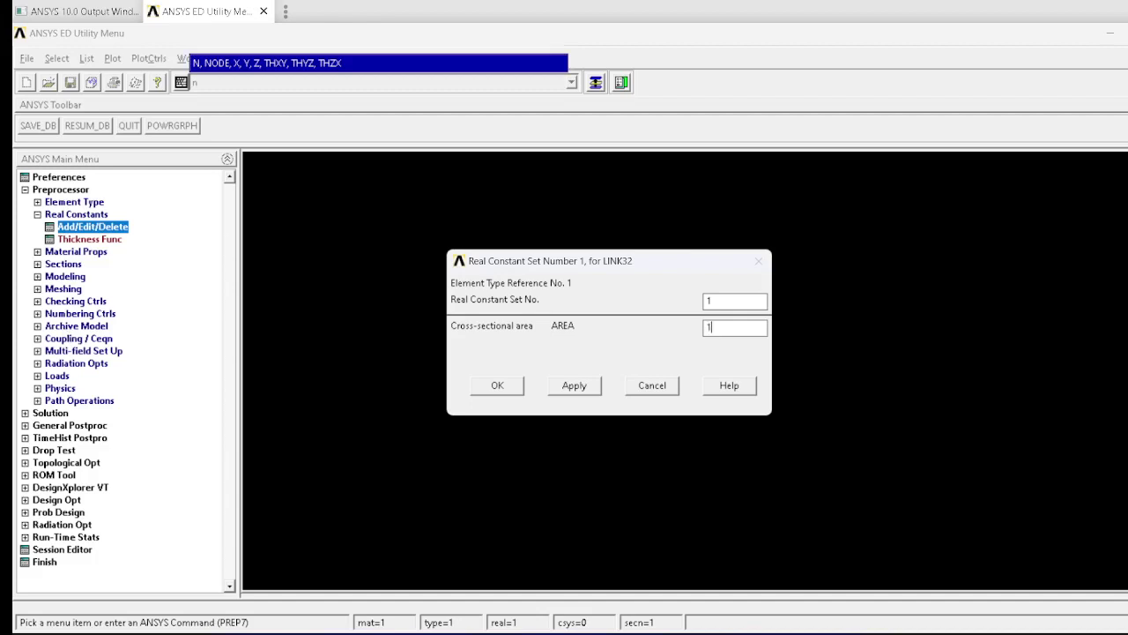
{"action": "left_click", "coordinate": [502, 383]}
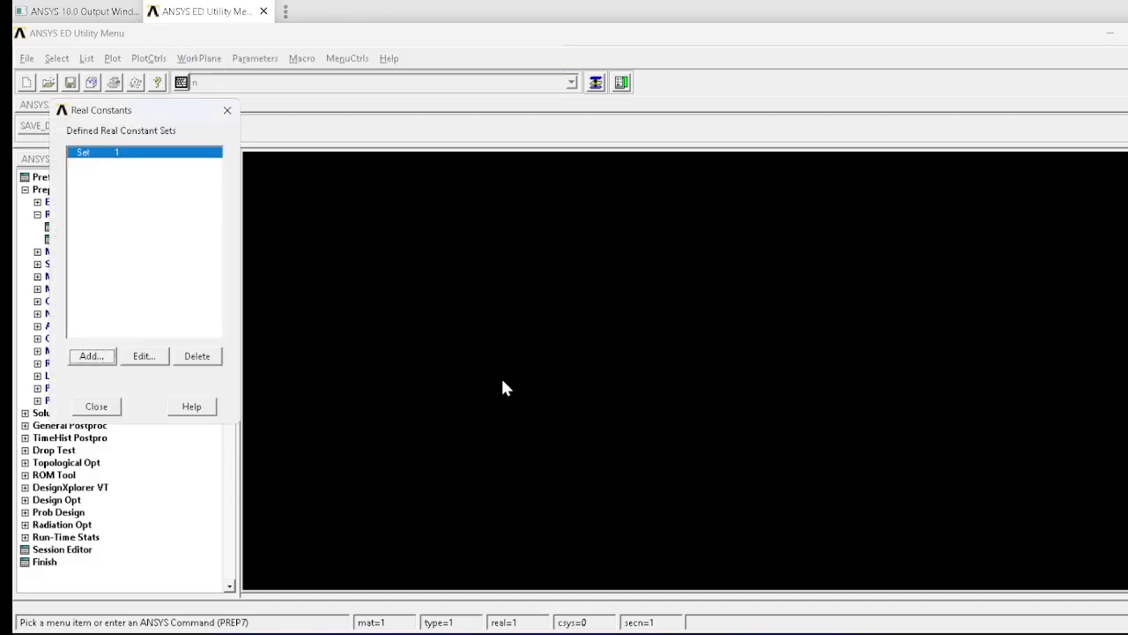
Step: Add real constant set 2 for element type 2 (LINK32), entering its cross-sectional area
{"action": "left_click", "coordinate": [104, 357]}
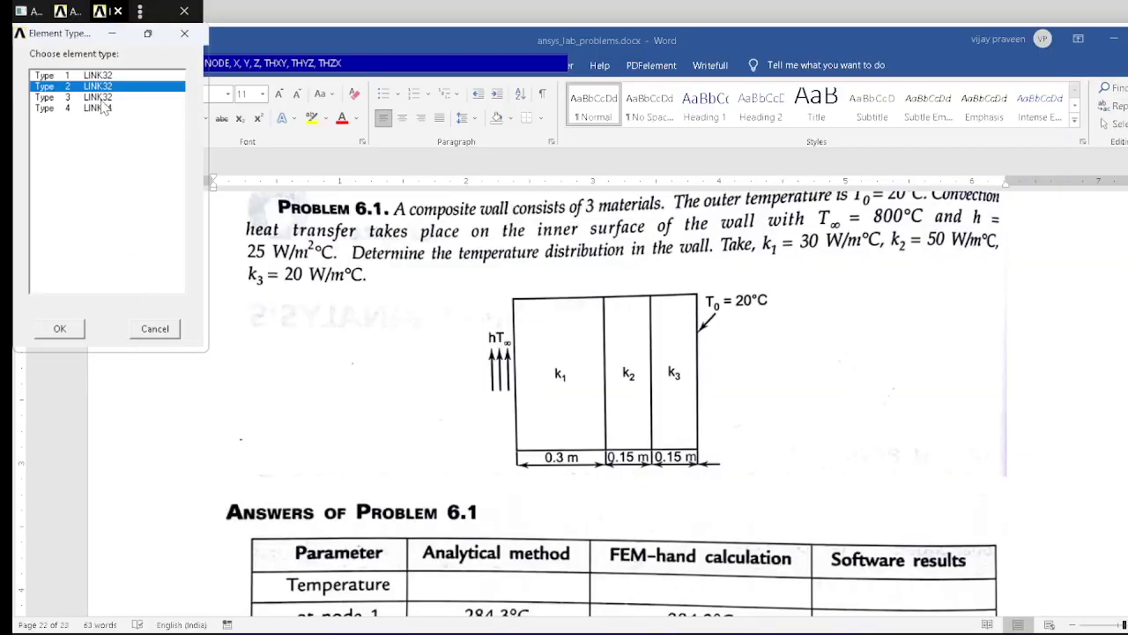
{"action": "left_click", "coordinate": [59, 328]}
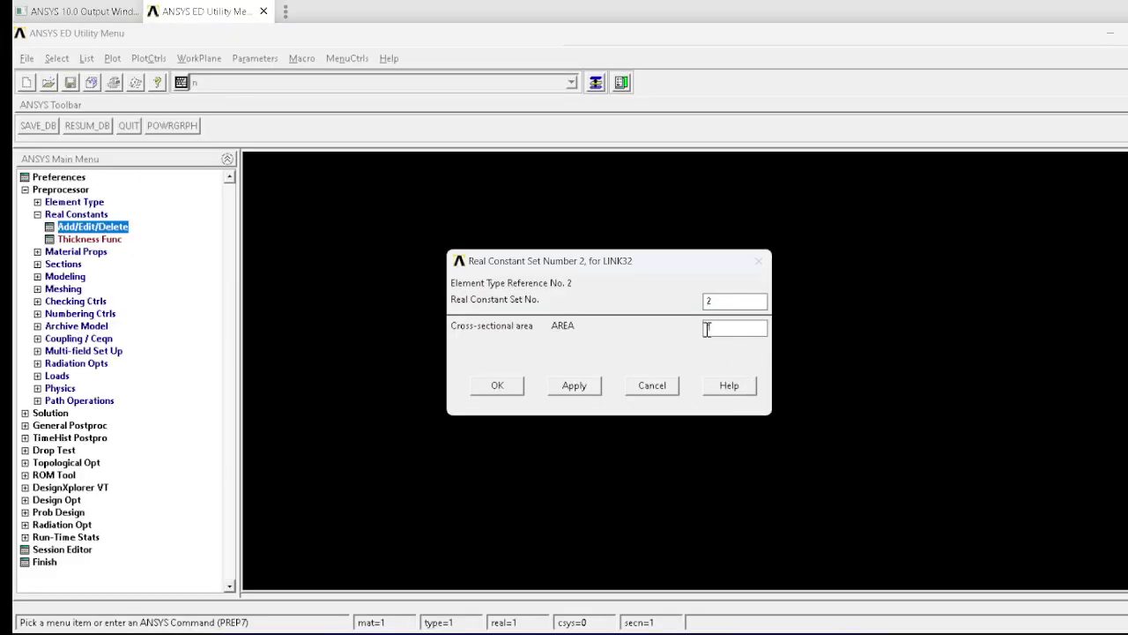
{"action": "left_click", "coordinate": [517, 386]}
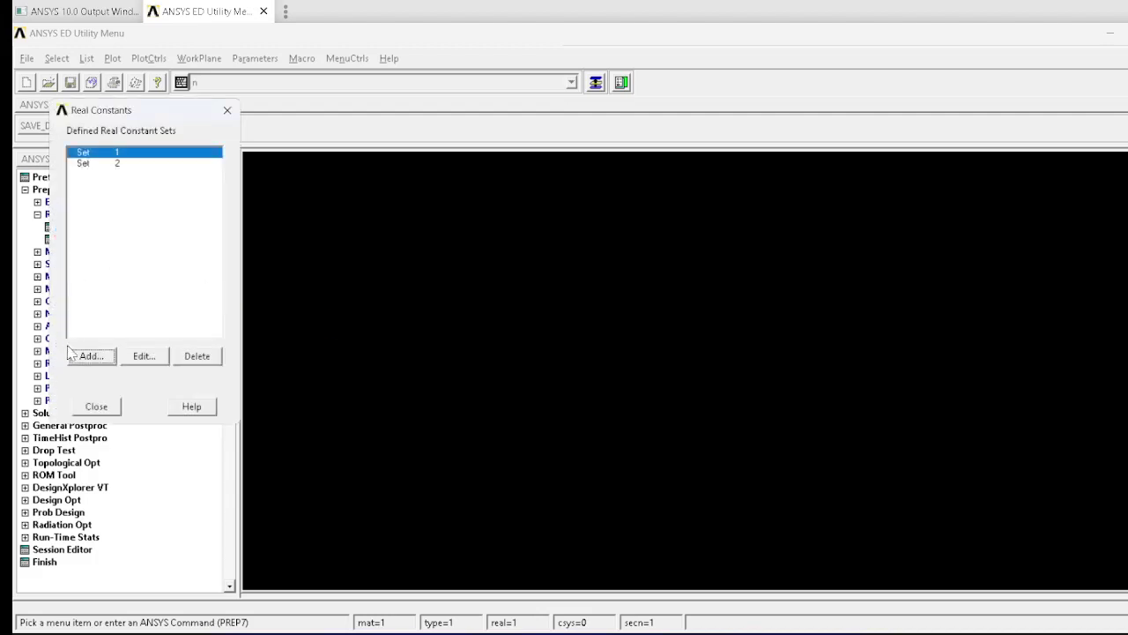
Step: Add real constant set 3 for element type 3 (LINK32), entering its cross-sectional area
{"action": "left_click", "coordinate": [74, 356]}
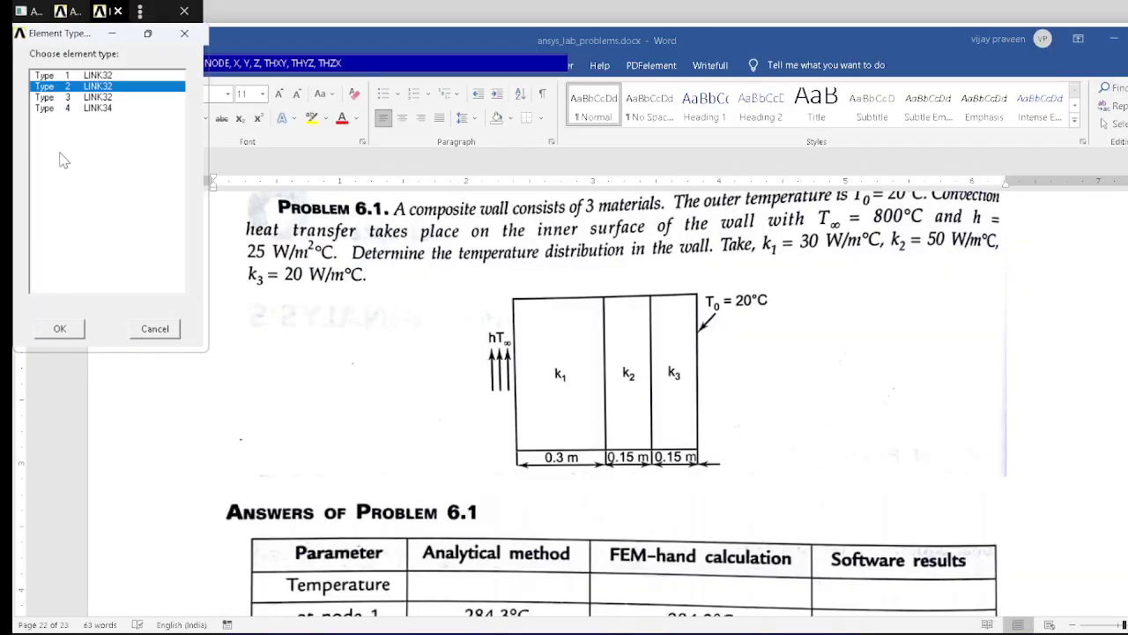
{"action": "left_click", "coordinate": [79, 97]}
{"action": "left_click", "coordinate": [59, 328]}
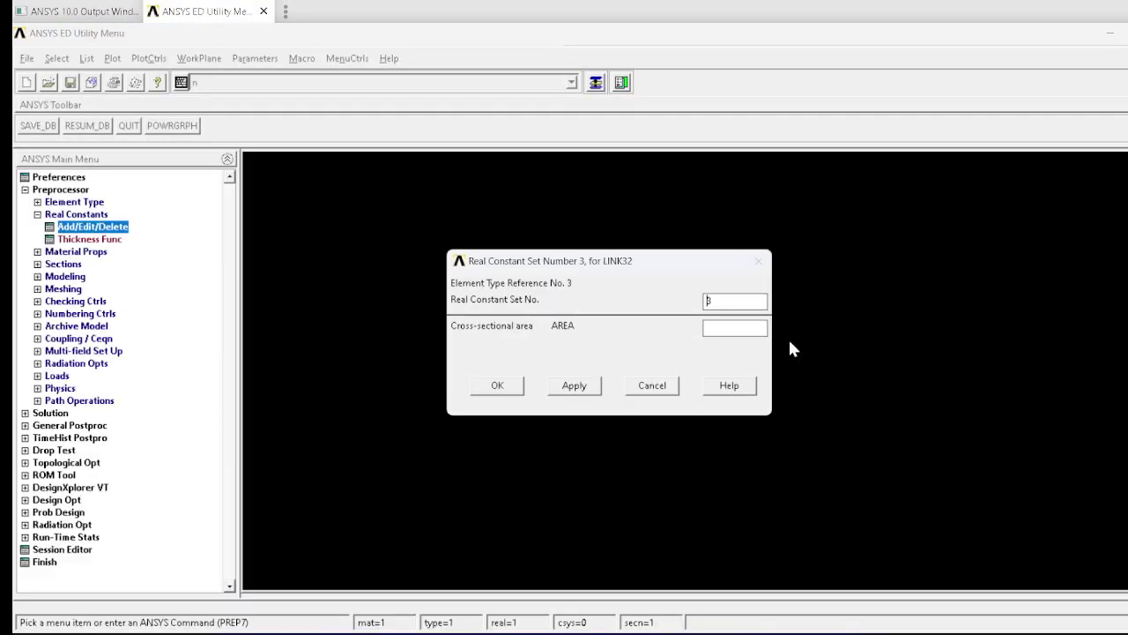
{"action": "left_click", "coordinate": [752, 330]}
{"action": "left_click", "coordinate": [497, 385]}
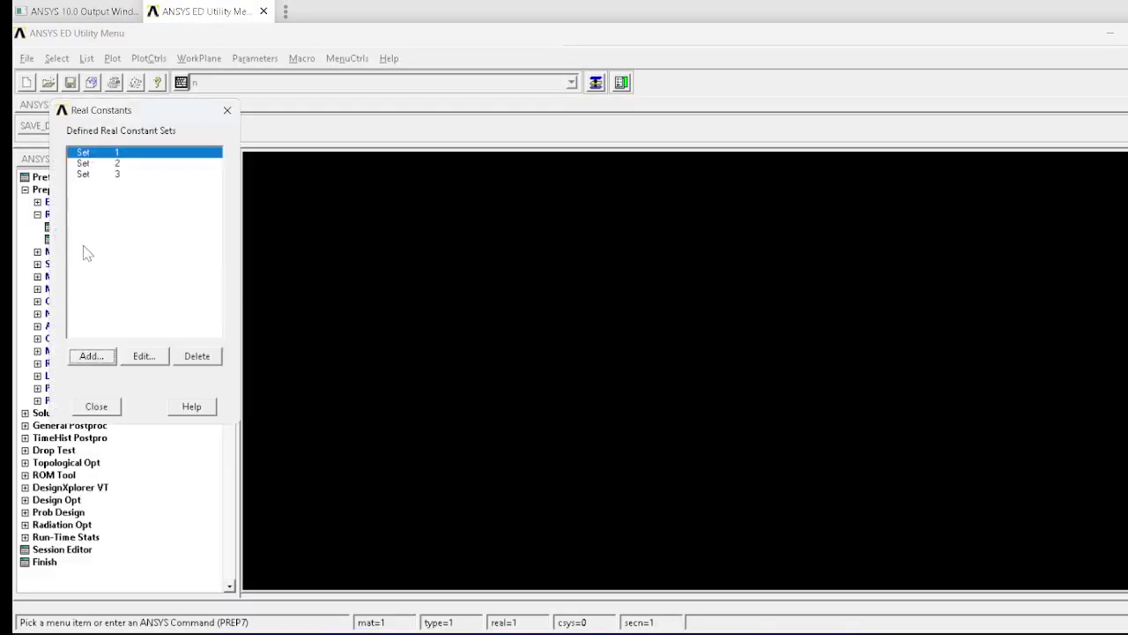
Step: Add real constant set 4 for element type 4 (LINK34) with a convection surface area of 1, and finish defining real constants
{"action": "left_click", "coordinate": [89, 355]}
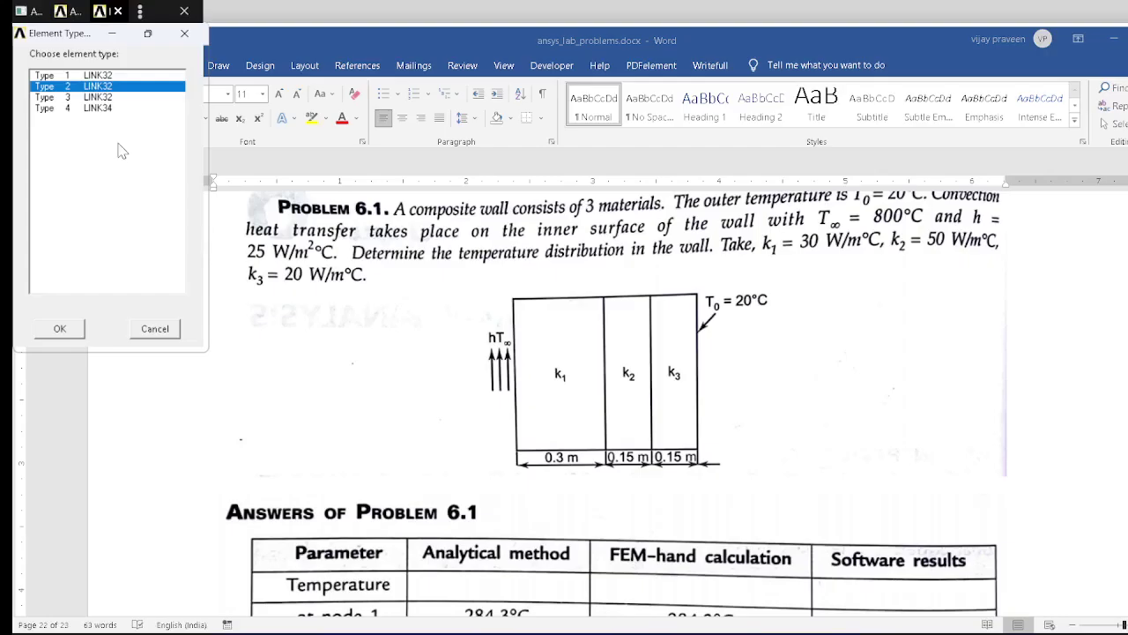
{"action": "left_click", "coordinate": [88, 98]}
{"action": "left_click", "coordinate": [88, 108]}
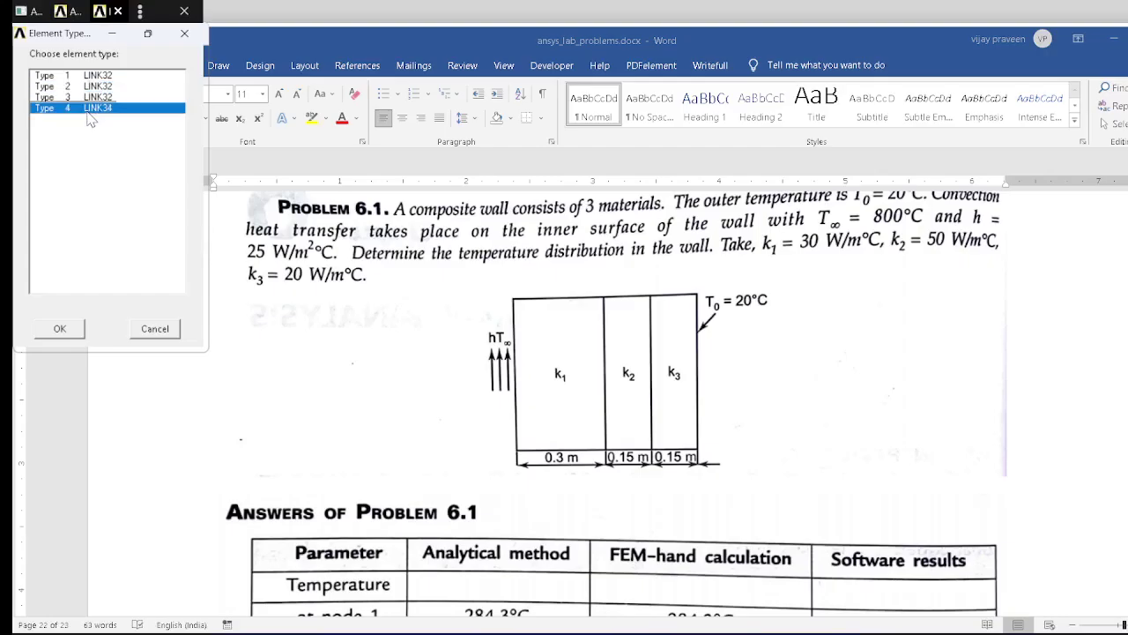
{"action": "left_click", "coordinate": [60, 329]}
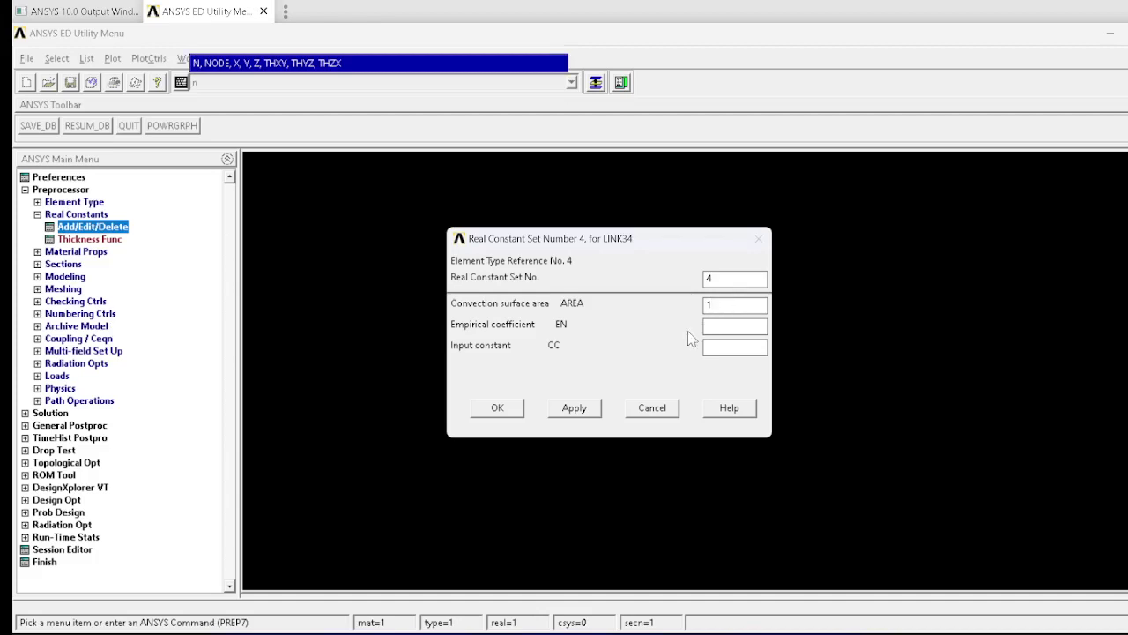
{"action": "left_click", "coordinate": [502, 409]}
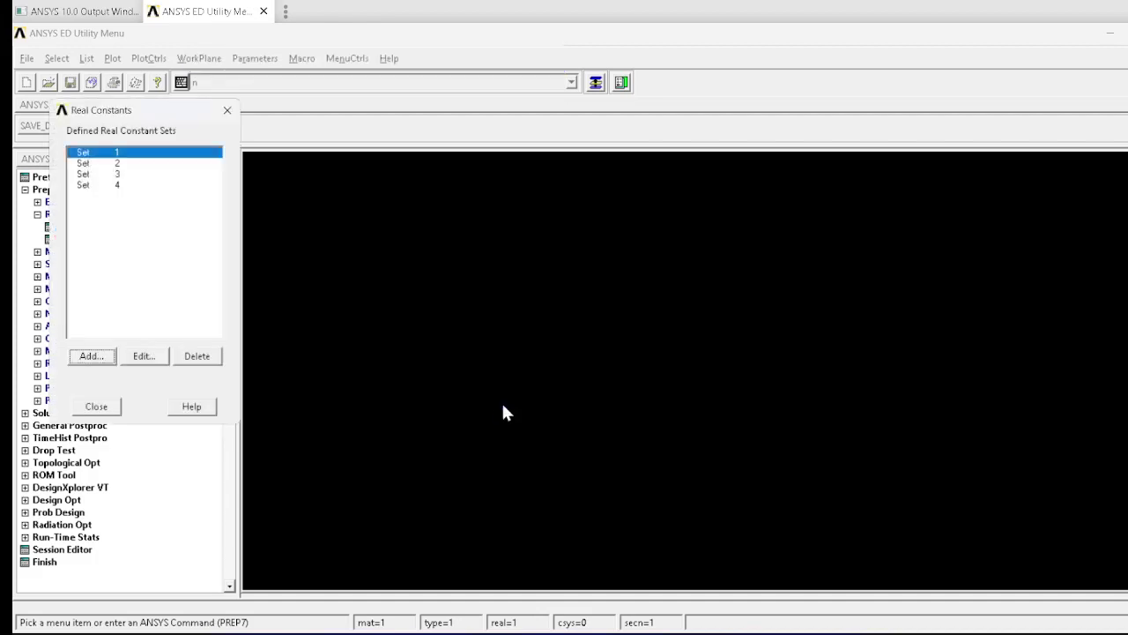
{"action": "left_click", "coordinate": [89, 409]}
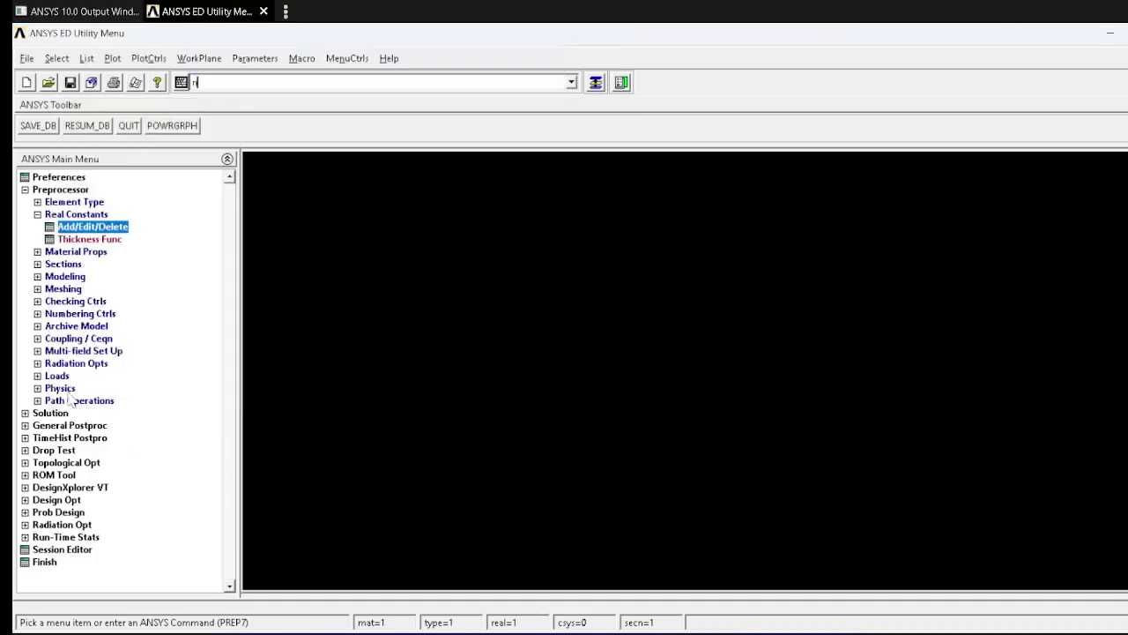
Step: Define an isotropic thermal conductivity (KXX) of 30 for material model 1, using k1 from the problem statement
{"action": "left_click", "coordinate": [64, 250]}
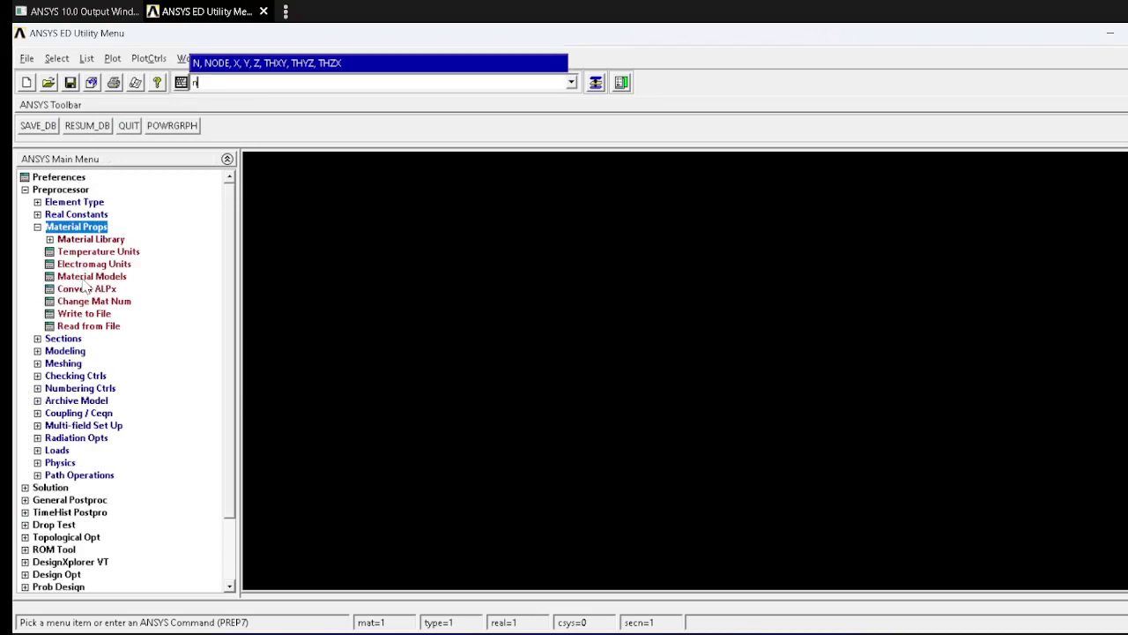
{"action": "left_click", "coordinate": [92, 276]}
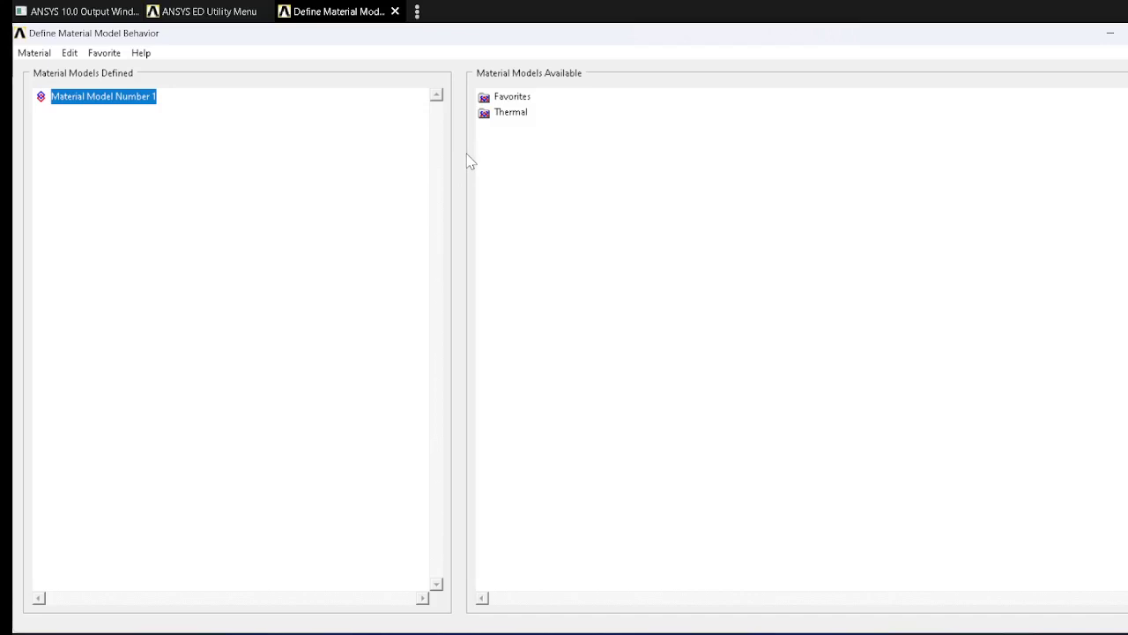
{"action": "double_click", "coordinate": [516, 114]}
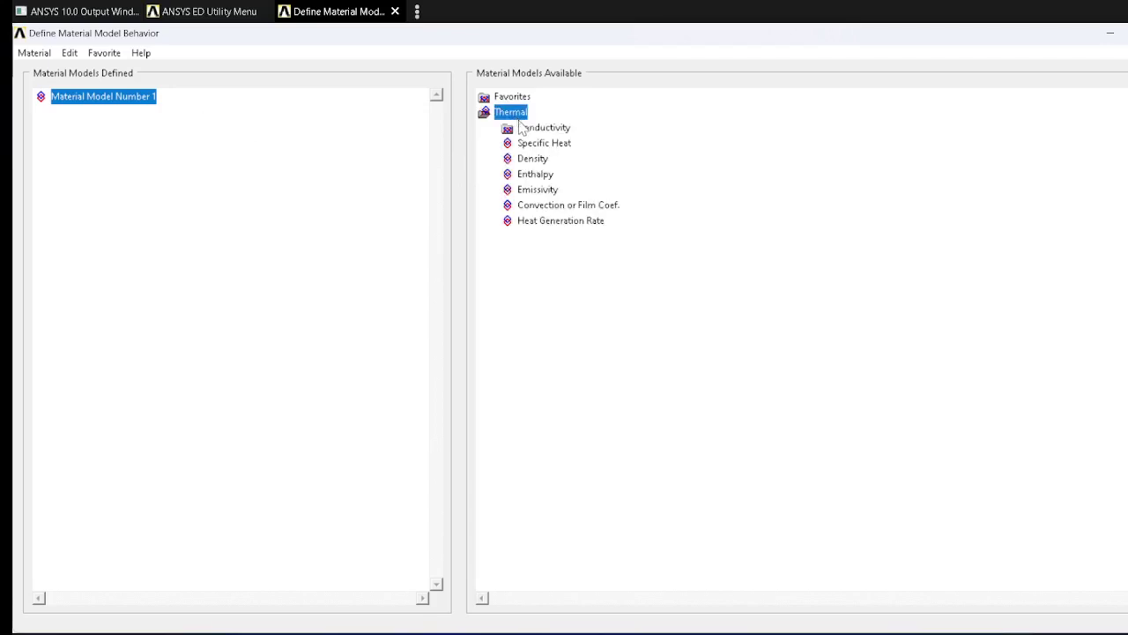
{"action": "left_click", "coordinate": [526, 129]}
{"action": "double_click", "coordinate": [527, 128]}
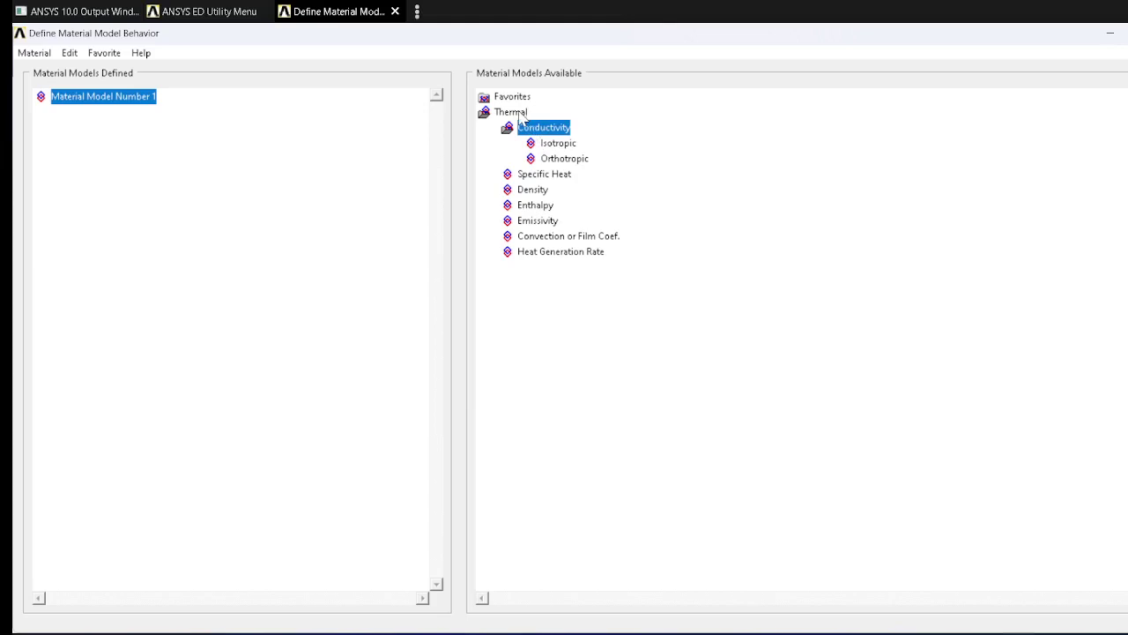
{"action": "double_click", "coordinate": [553, 144]}
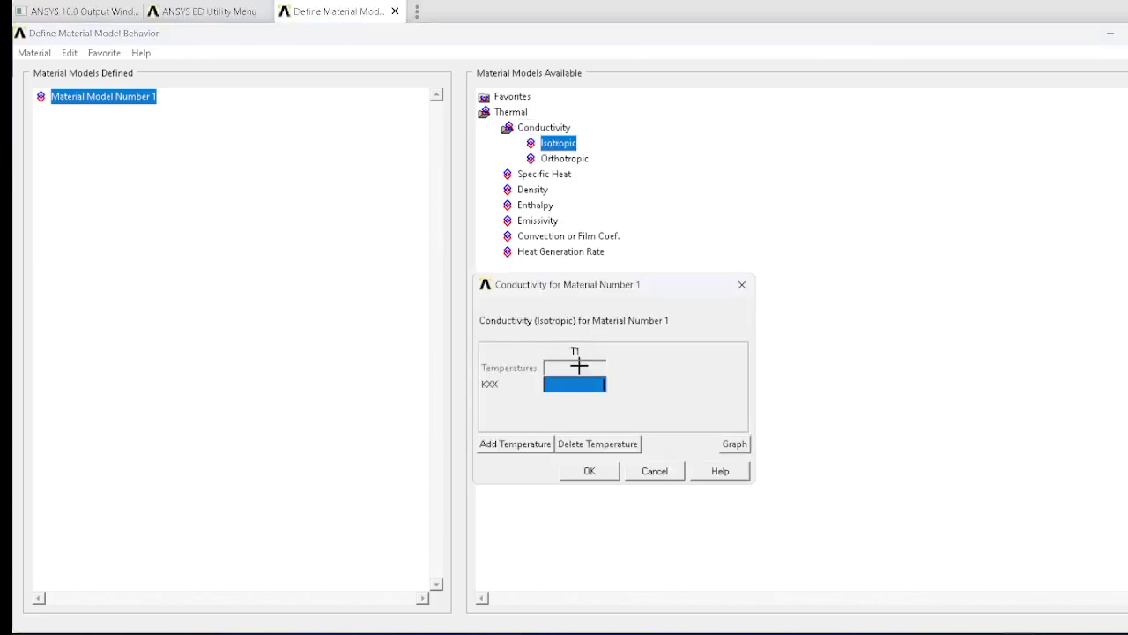
{"action": "key", "text": "alt+Tab"}
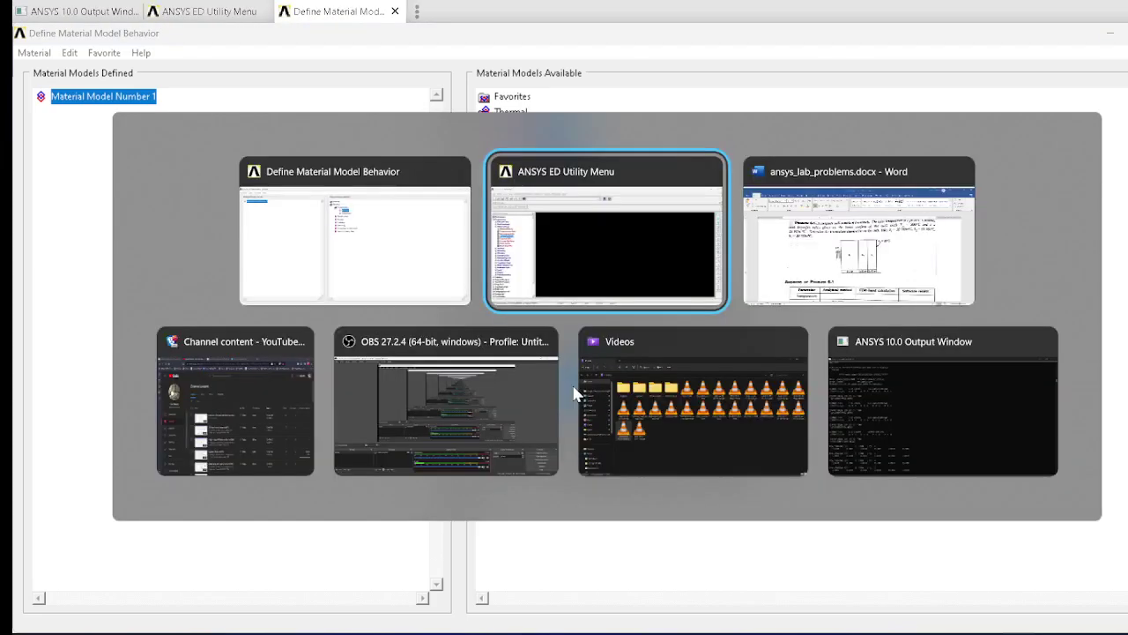
{"action": "key", "text": "alt+Tab"}
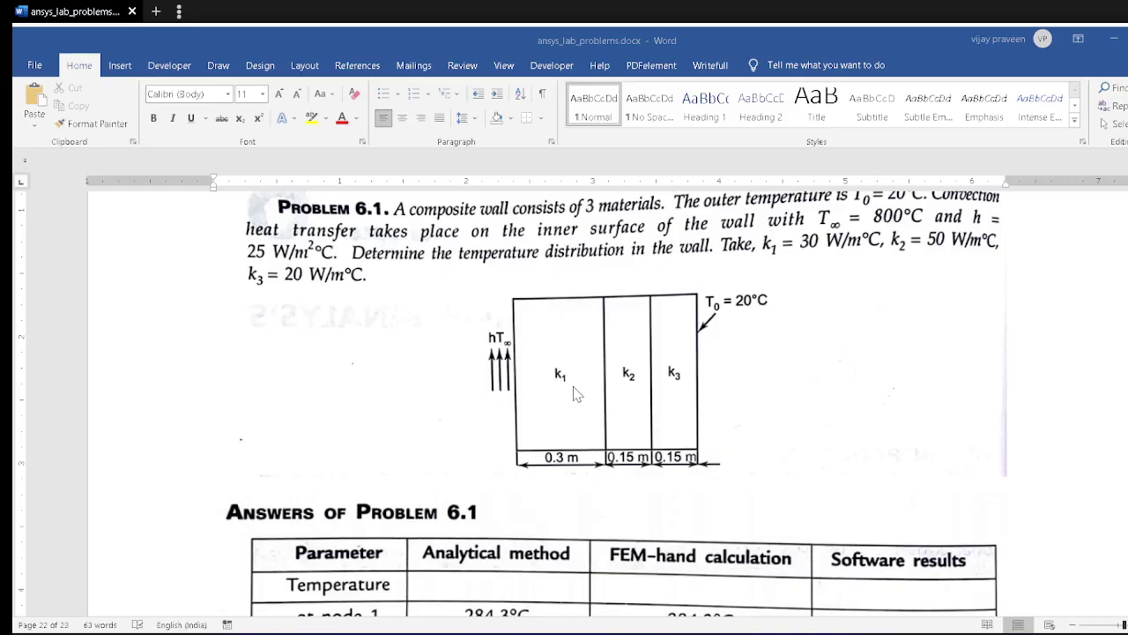
{"action": "scroll", "coordinate": [817, 324], "scroll_direction": "up", "scroll_amount": 1}
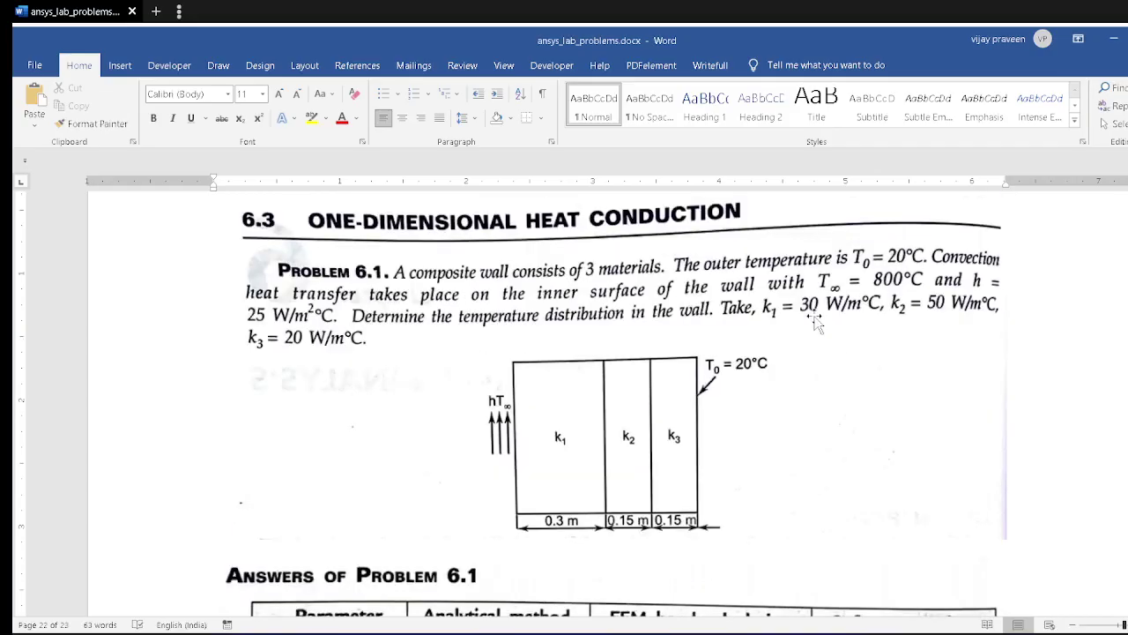
{"action": "key", "text": "alt+Tab"}
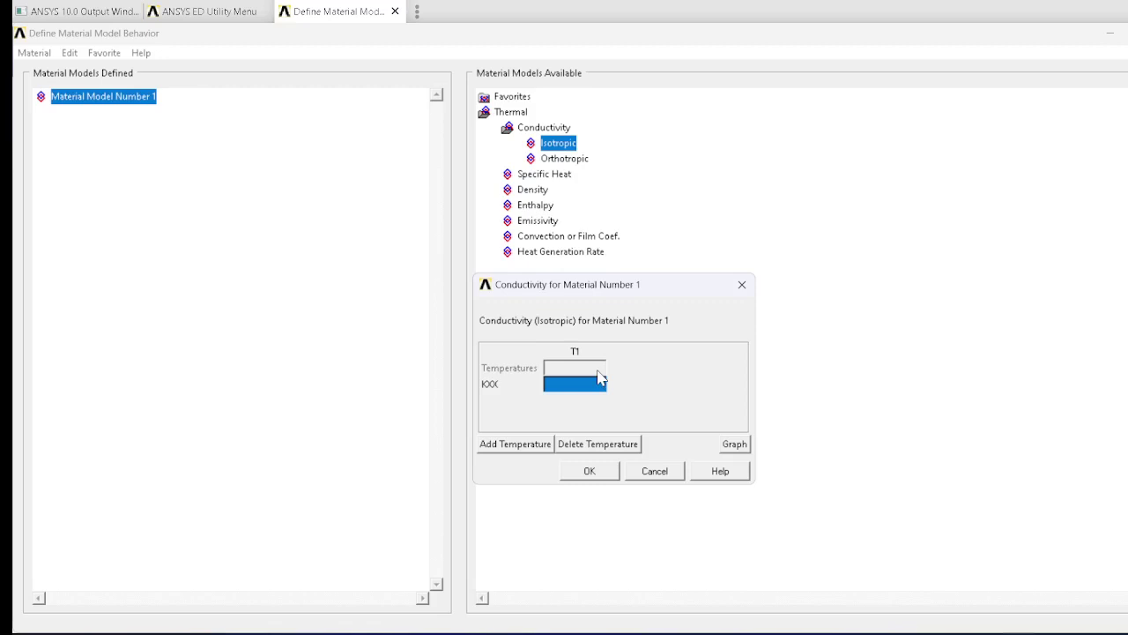
{"action": "type", "text": "30"}
{"action": "left_click", "coordinate": [587, 476]}
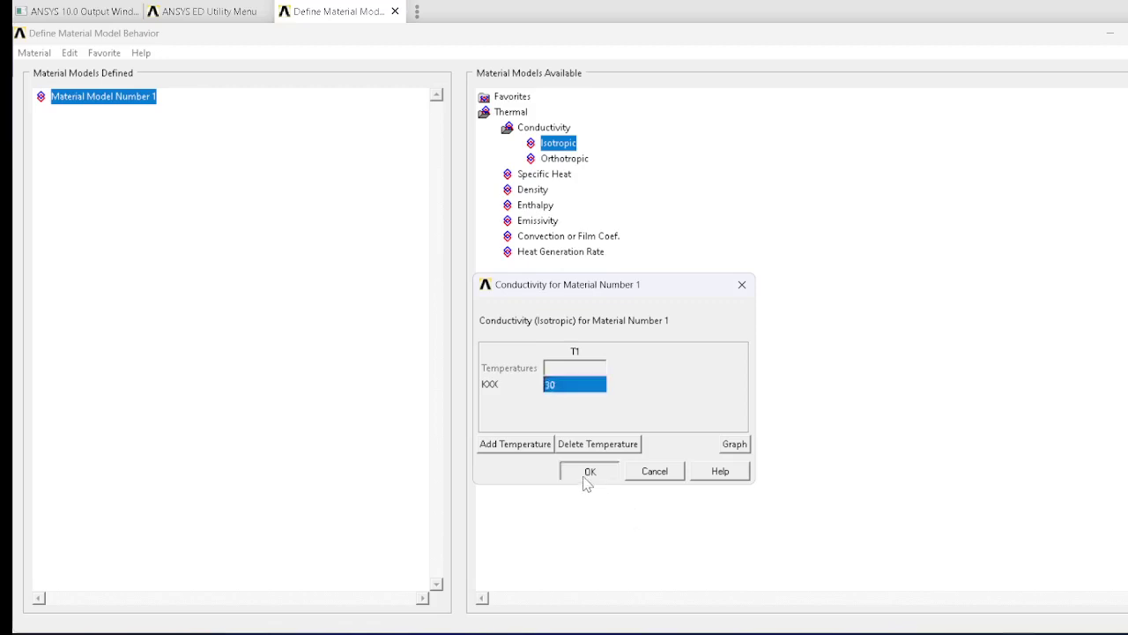
Step: Create material model 2 and give it an isotropic thermal conductivity (KXX) of 50, using k2 from the problem statement
{"action": "left_click", "coordinate": [35, 52]}
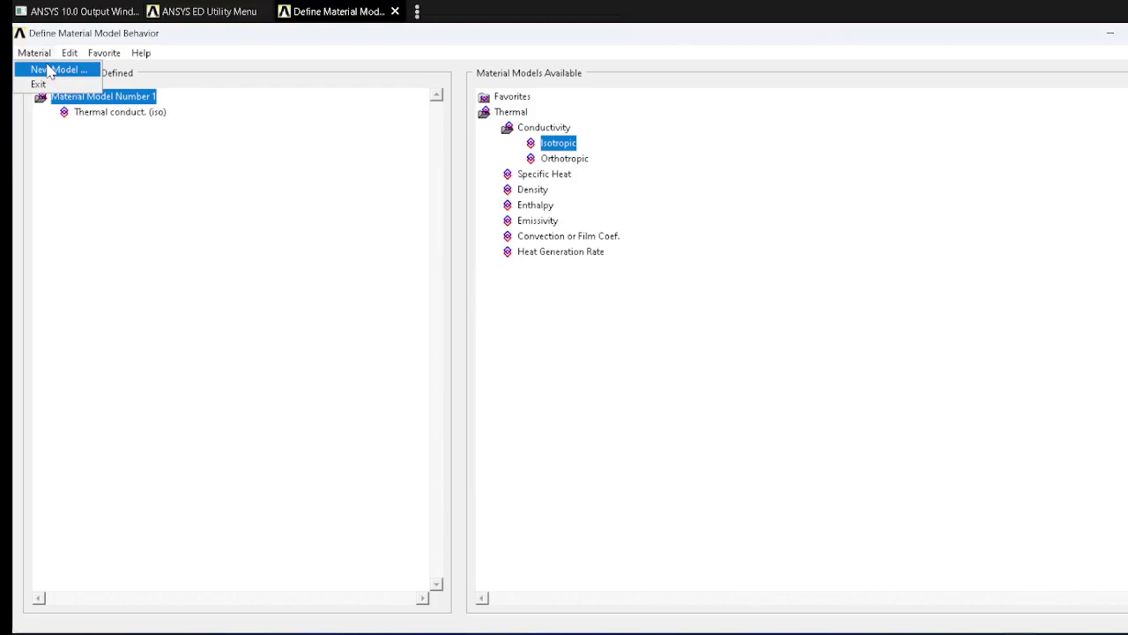
{"action": "left_click", "coordinate": [49, 71]}
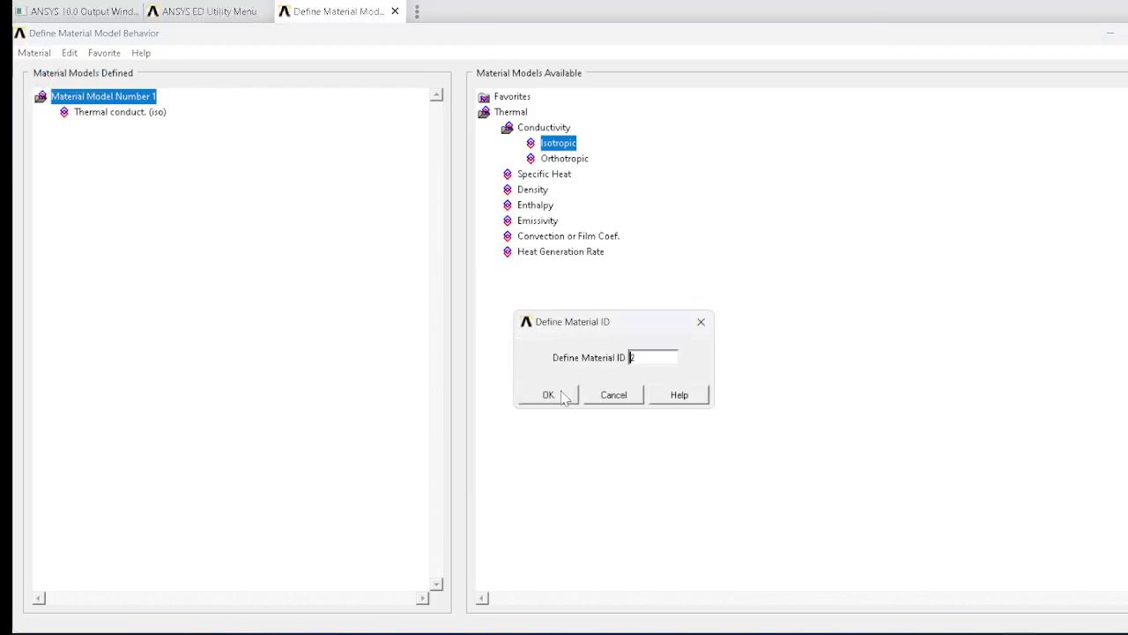
{"action": "left_click", "coordinate": [548, 395]}
{"action": "double_click", "coordinate": [559, 143]}
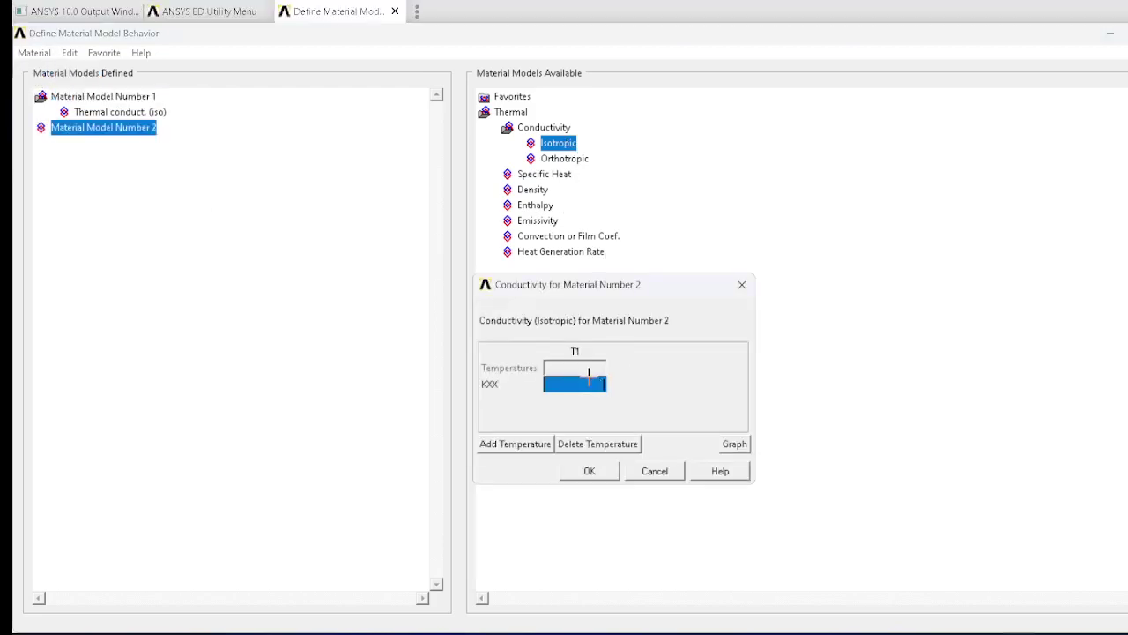
{"action": "key", "text": "alt+Tab"}
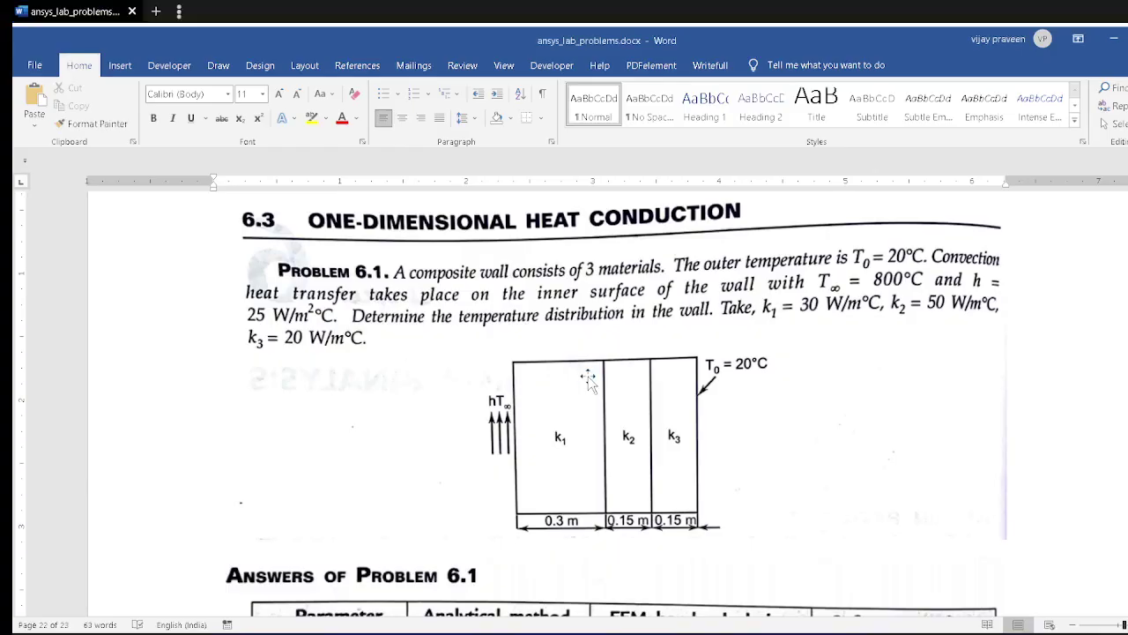
{"action": "key", "text": "alt+Tab"}
{"action": "type", "text": "50"}
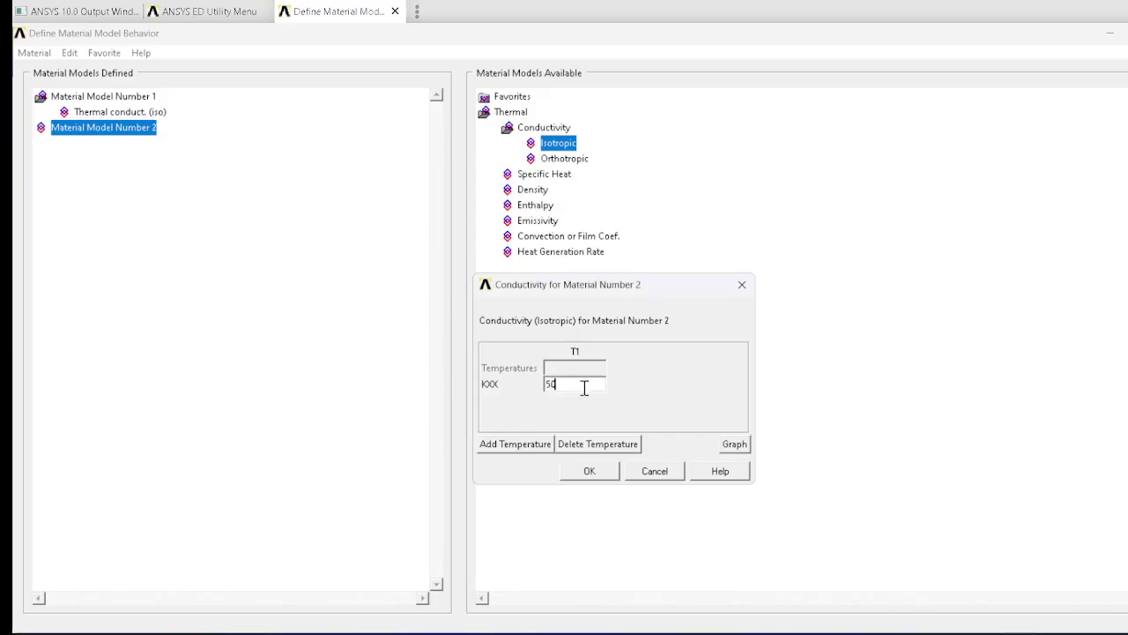
{"action": "left_click", "coordinate": [587, 476]}
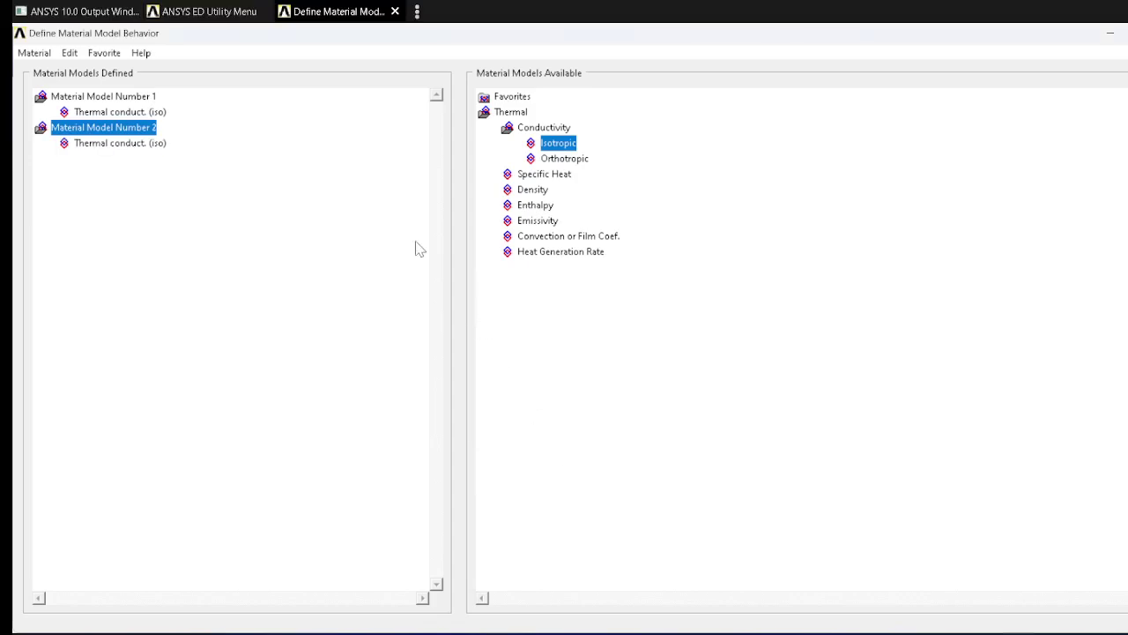
Step: Create material model 3 and give it an isotropic thermal conductivity (KXX) of 20, using k3 from the problem statement
{"action": "left_click", "coordinate": [34, 52]}
{"action": "left_click", "coordinate": [38, 69]}
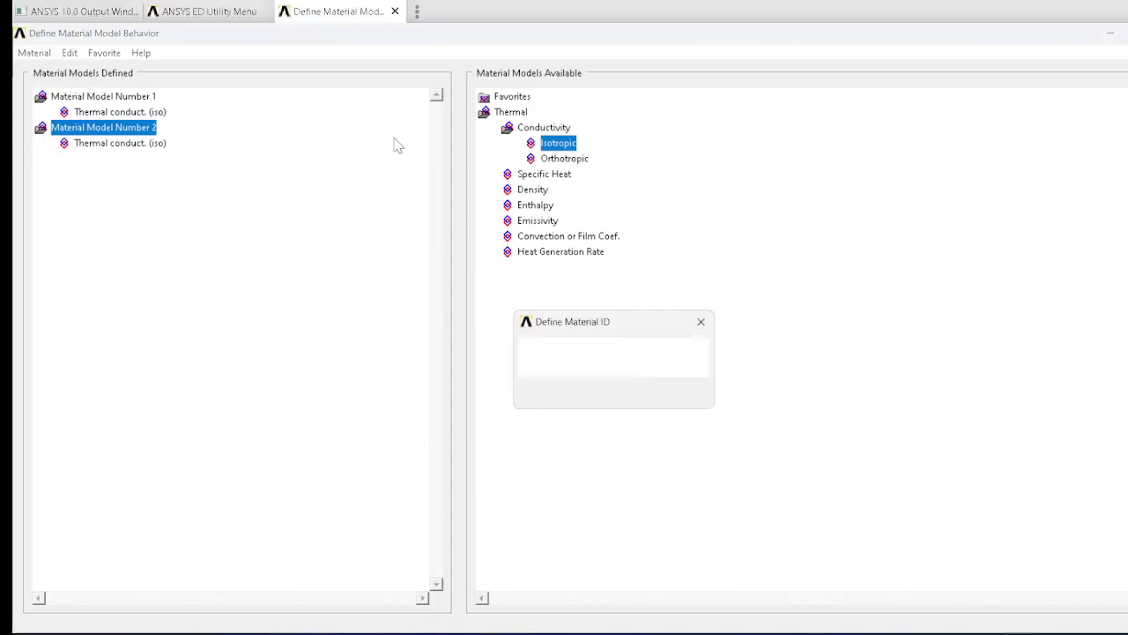
{"action": "left_click", "coordinate": [569, 398]}
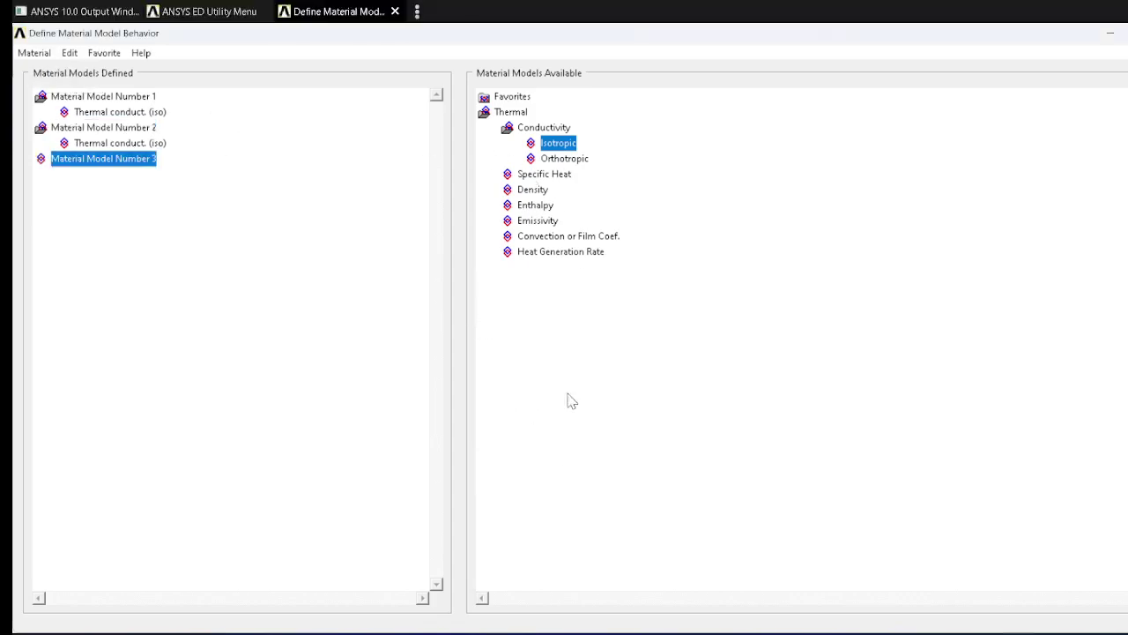
{"action": "key", "text": "alt+Tab"}
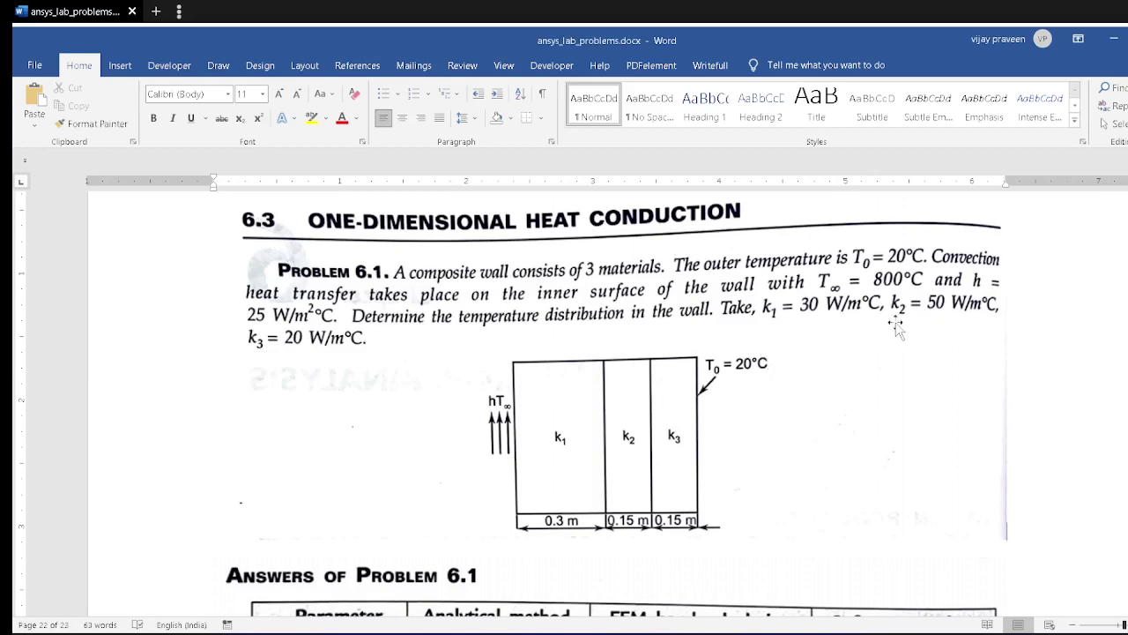
{"action": "key", "text": "alt+Tab"}
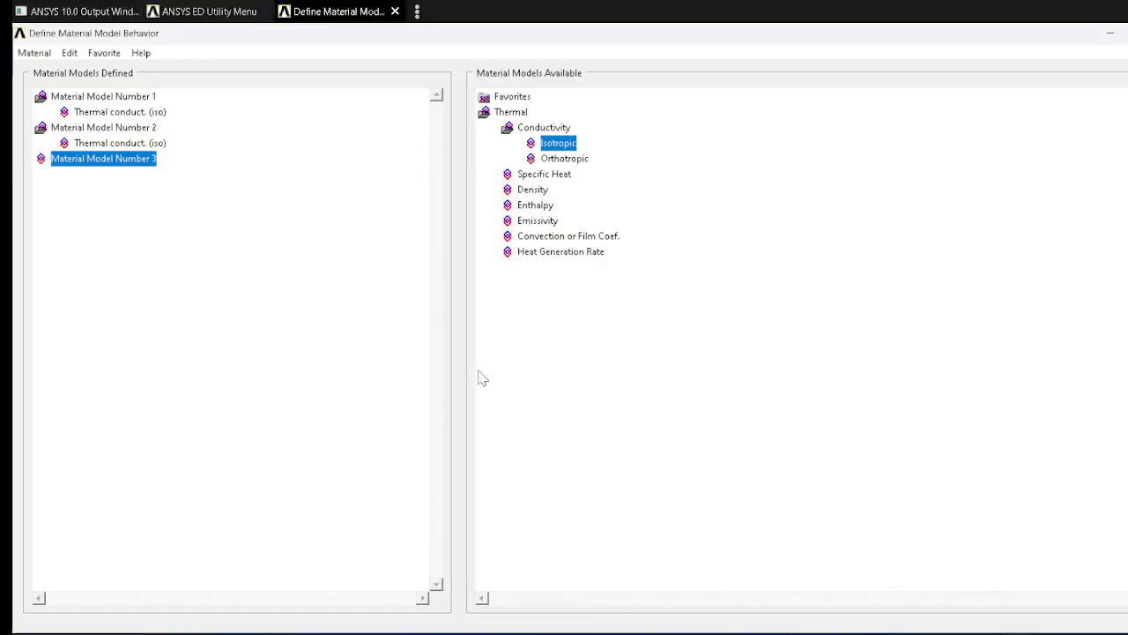
{"action": "double_click", "coordinate": [555, 145]}
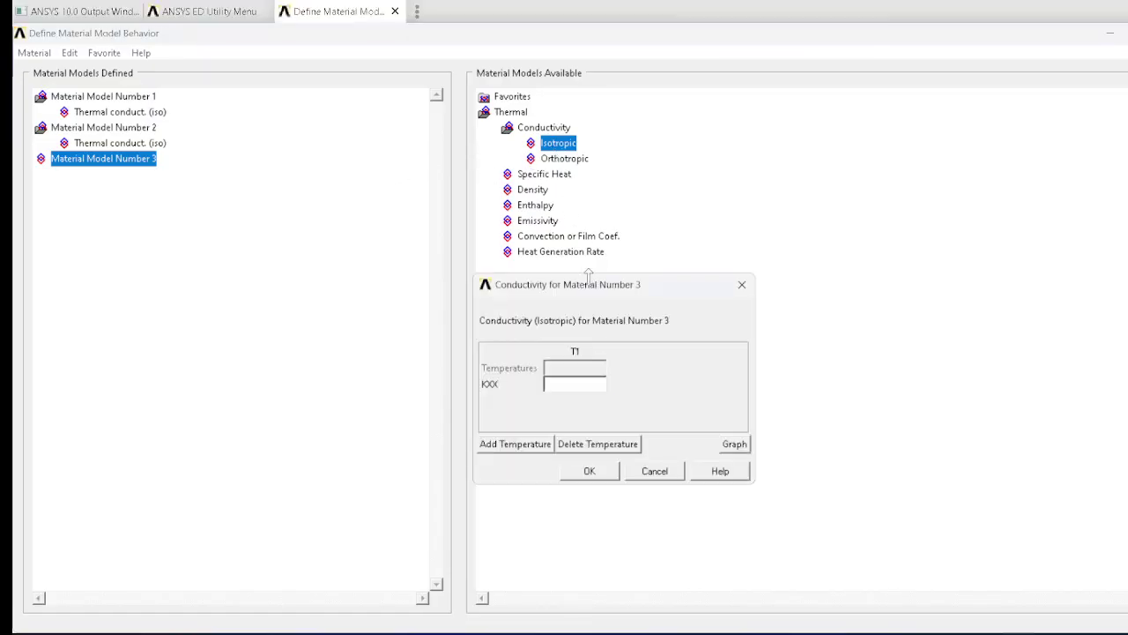
{"action": "left_click", "coordinate": [577, 386]}
{"action": "type", "text": "20"}
{"action": "left_click", "coordinate": [588, 469]}
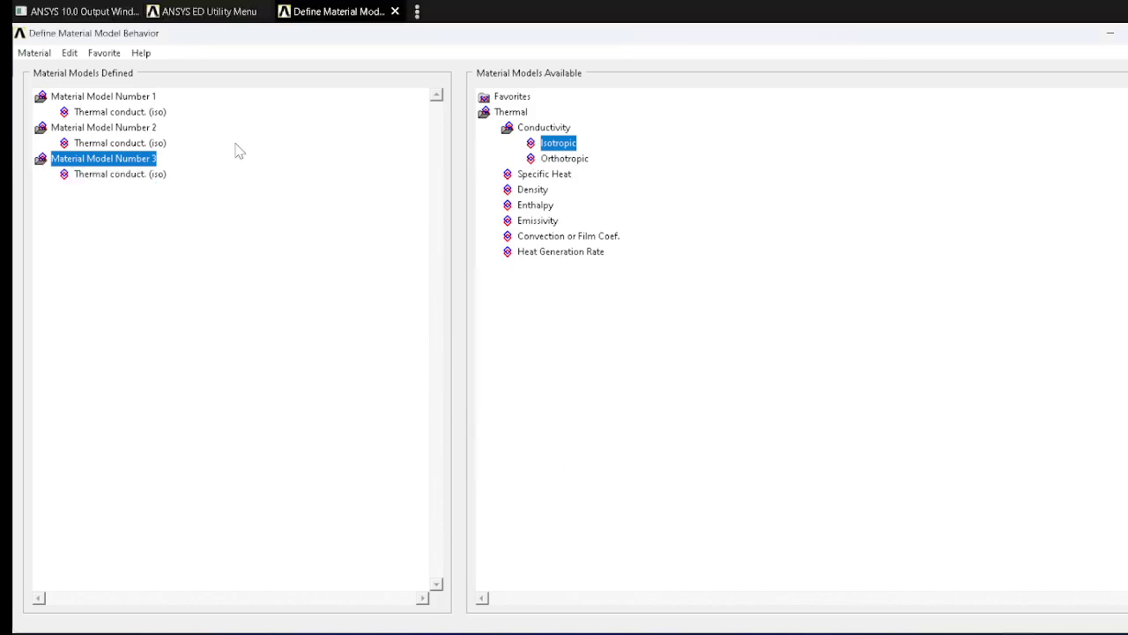
Step: Create material model 4 with a convection film coefficient (HF) of 25, and finish defining the material models
{"action": "left_click", "coordinate": [33, 53]}
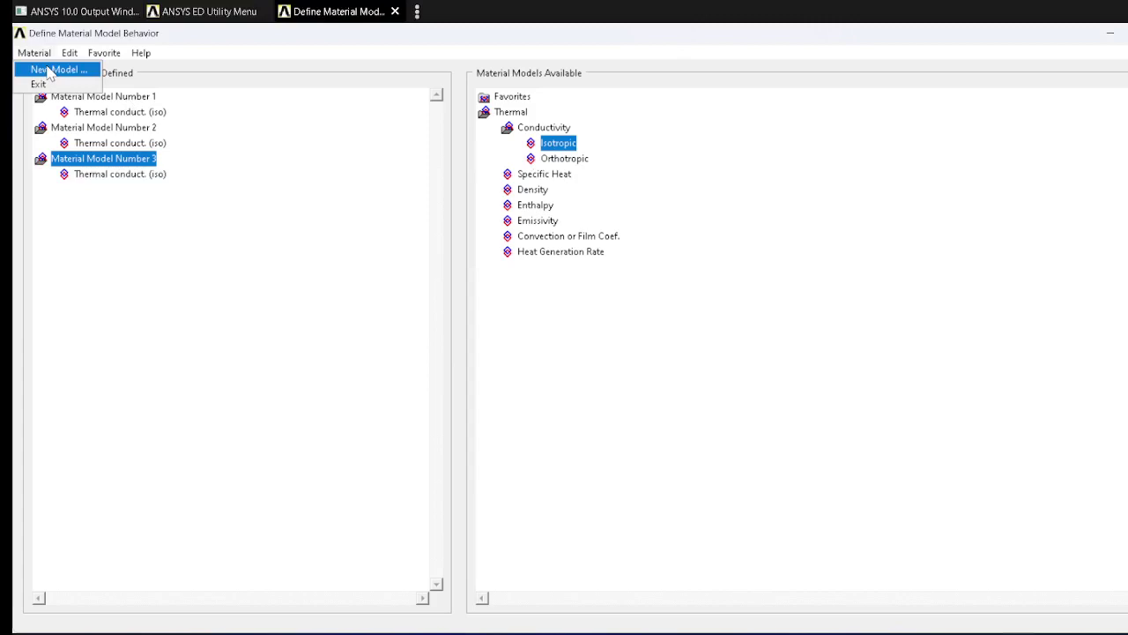
{"action": "left_click", "coordinate": [49, 71]}
{"action": "left_click", "coordinate": [564, 398]}
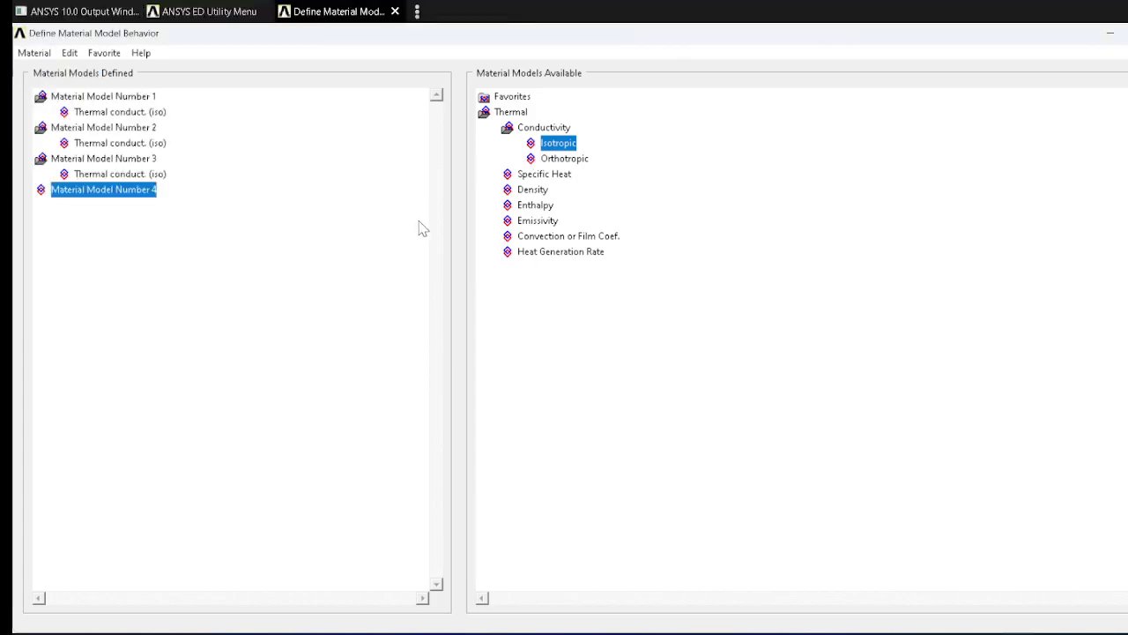
{"action": "left_click", "coordinate": [543, 238]}
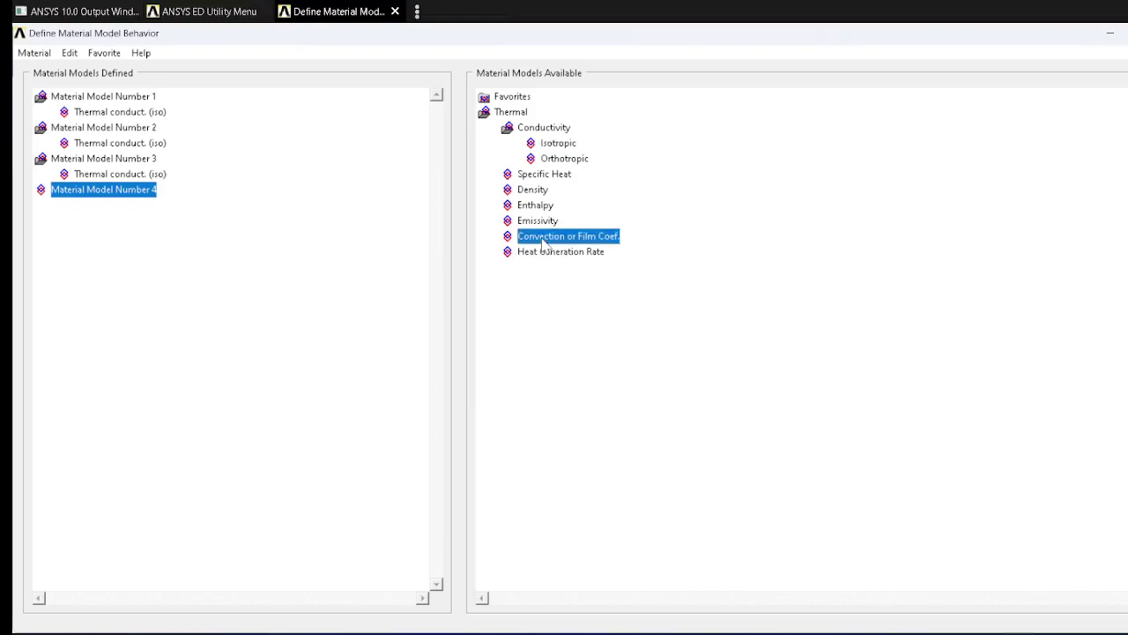
{"action": "double_click", "coordinate": [544, 244]}
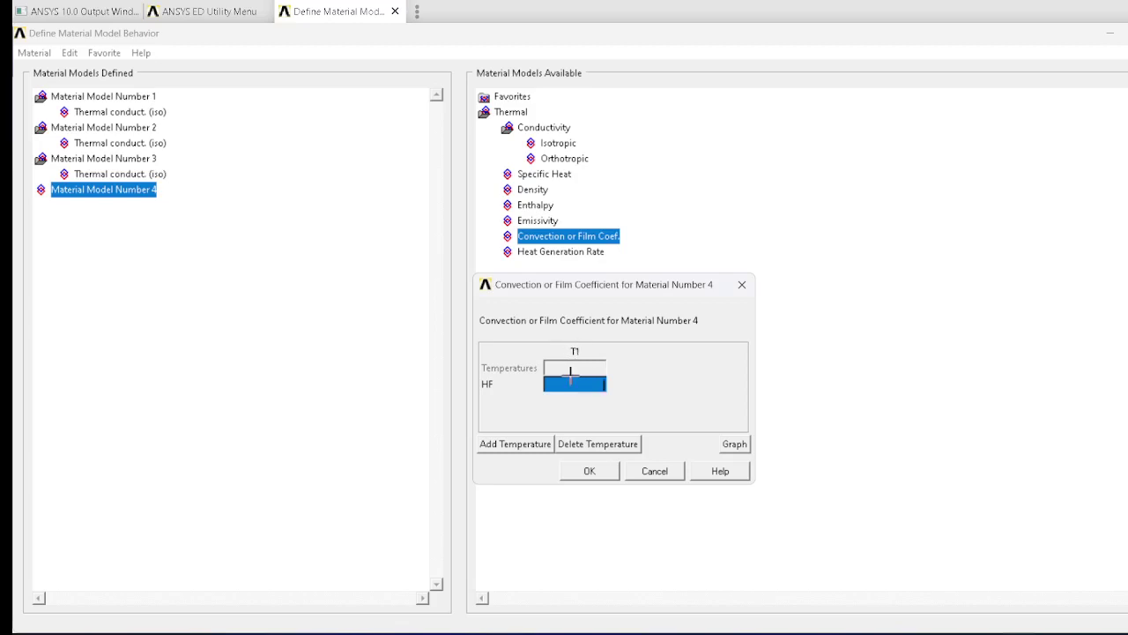
{"action": "type", "text": "25"}
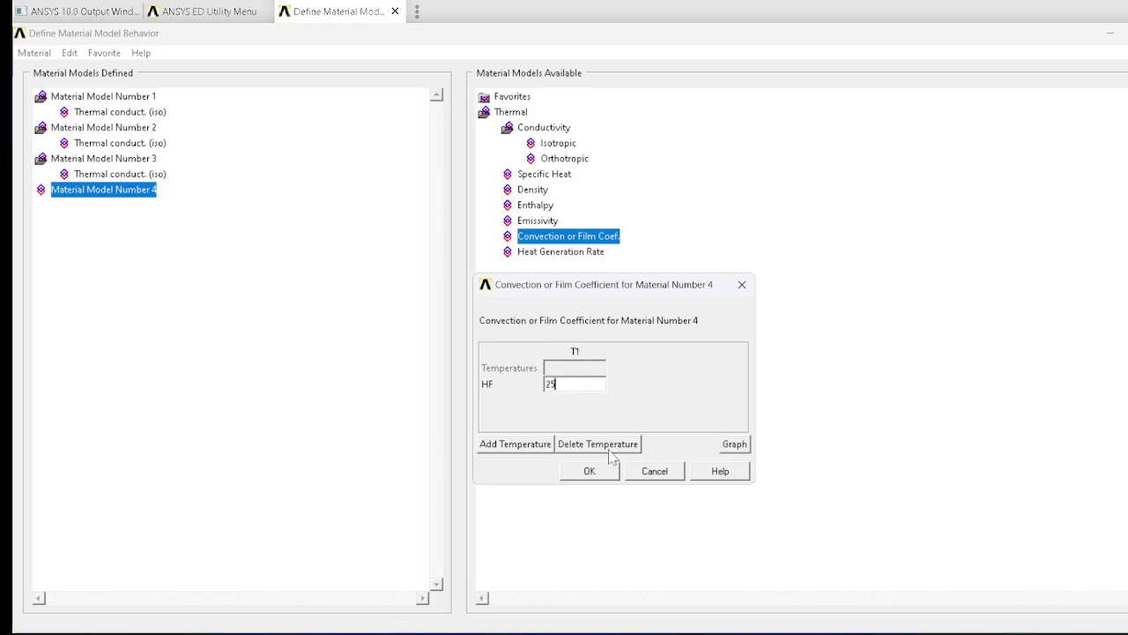
{"action": "left_click", "coordinate": [587, 470]}
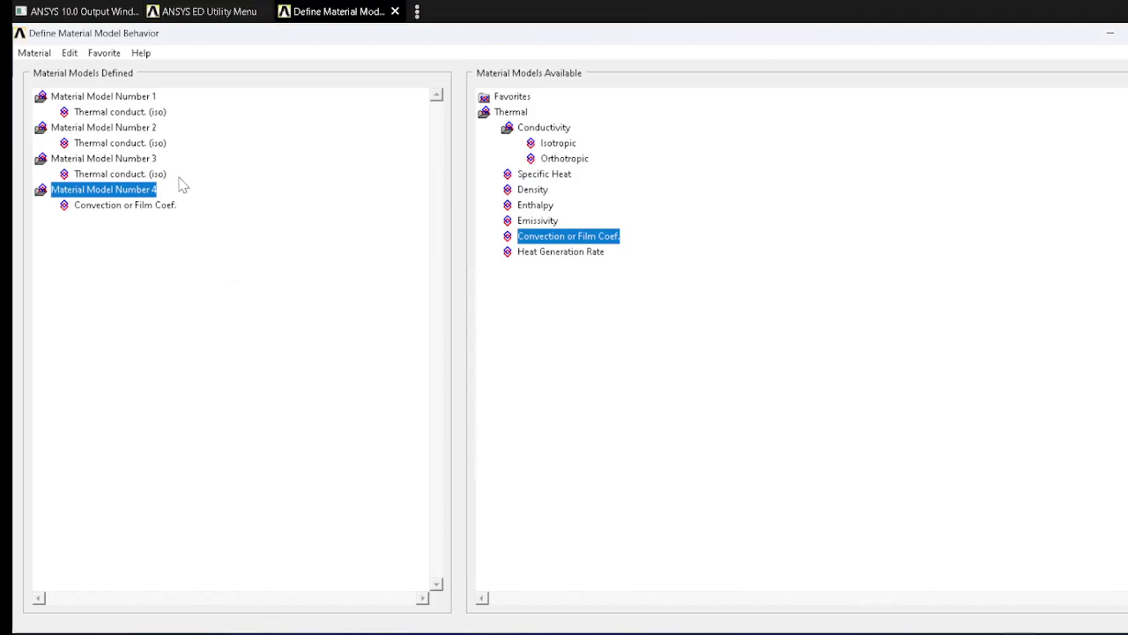
{"action": "left_click", "coordinate": [395, 10]}
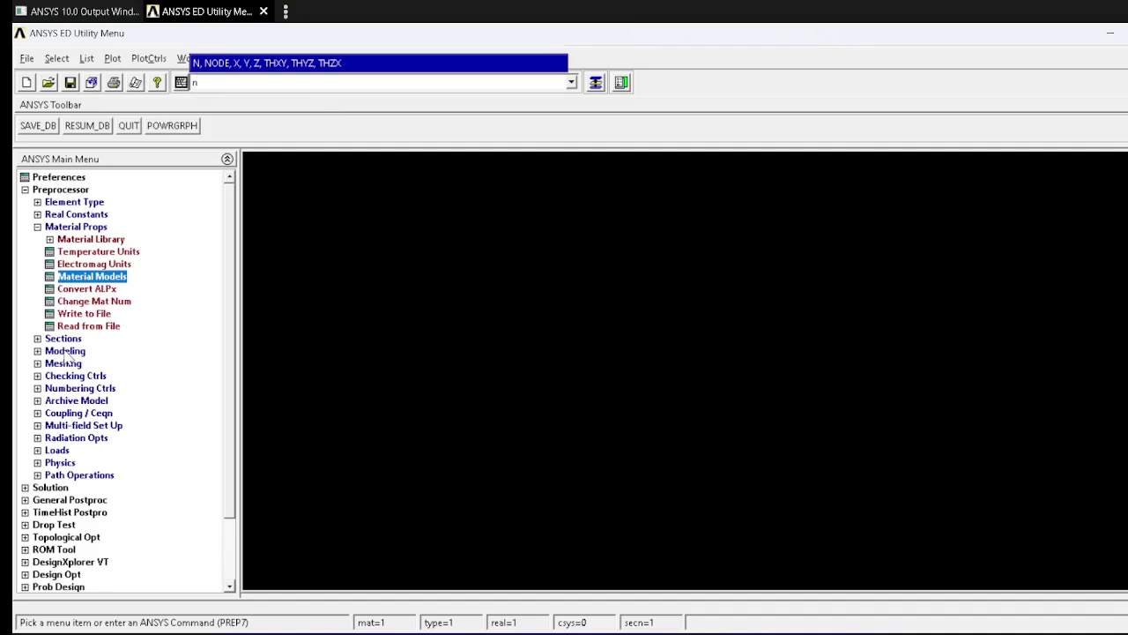
Step: Check the wall thicknesses in the problem's Word document, and create node 1 at the origin of the active coordinate system in ANSYS
{"action": "left_click", "coordinate": [65, 351]}
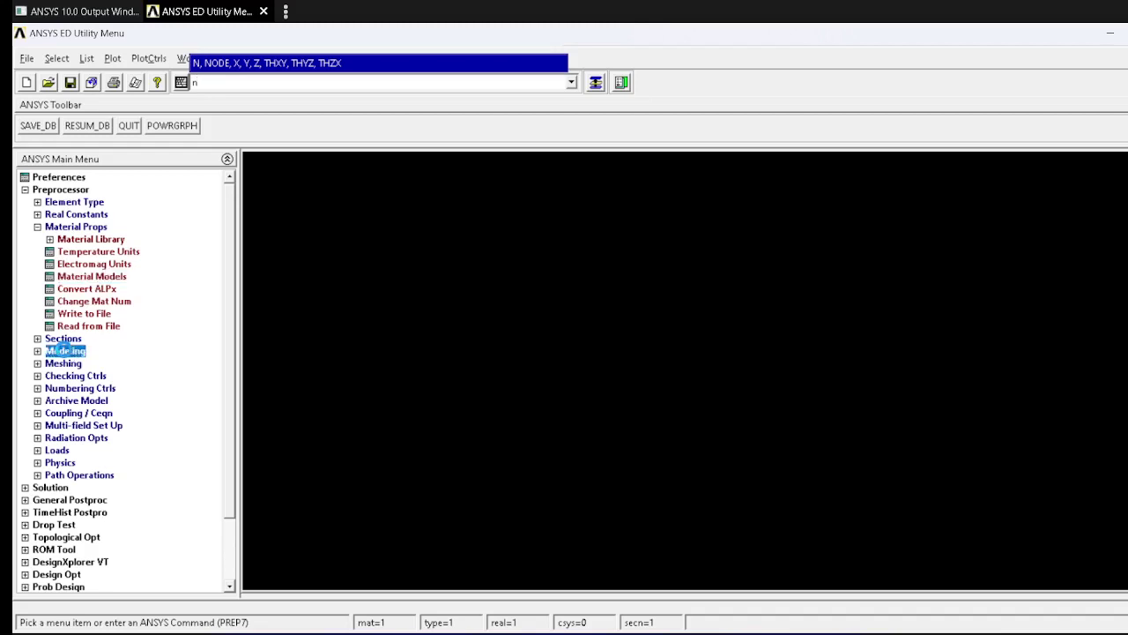
{"action": "left_click", "coordinate": [81, 277]}
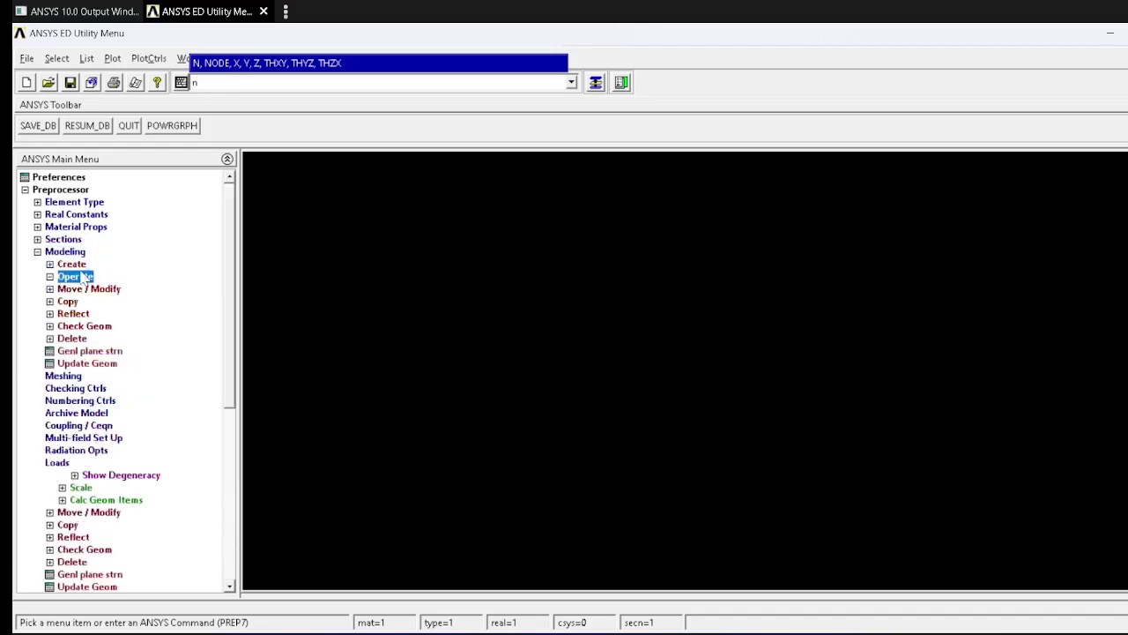
{"action": "left_click", "coordinate": [78, 264]}
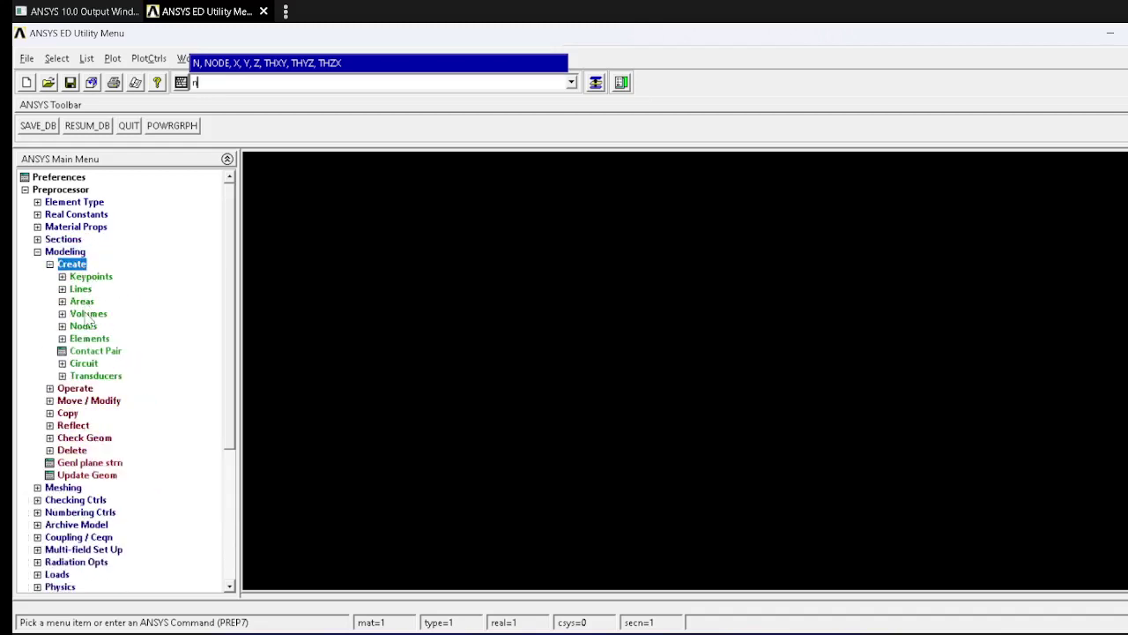
{"action": "key", "text": "alt+Tab"}
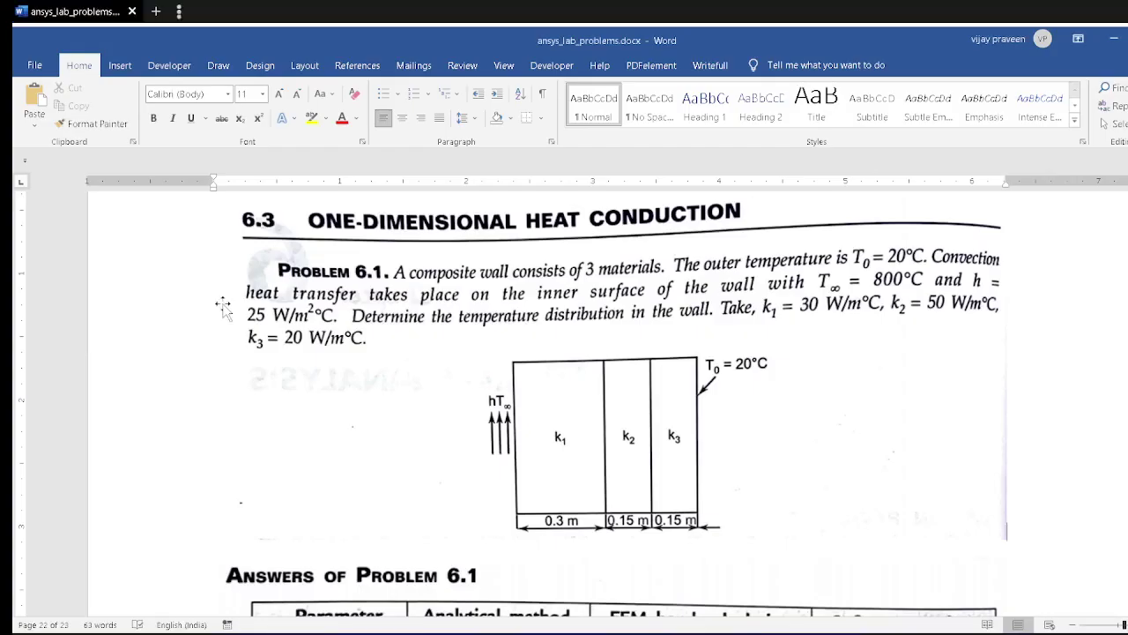
{"action": "scroll", "coordinate": [544, 381], "scroll_direction": "down", "scroll_amount": 3}
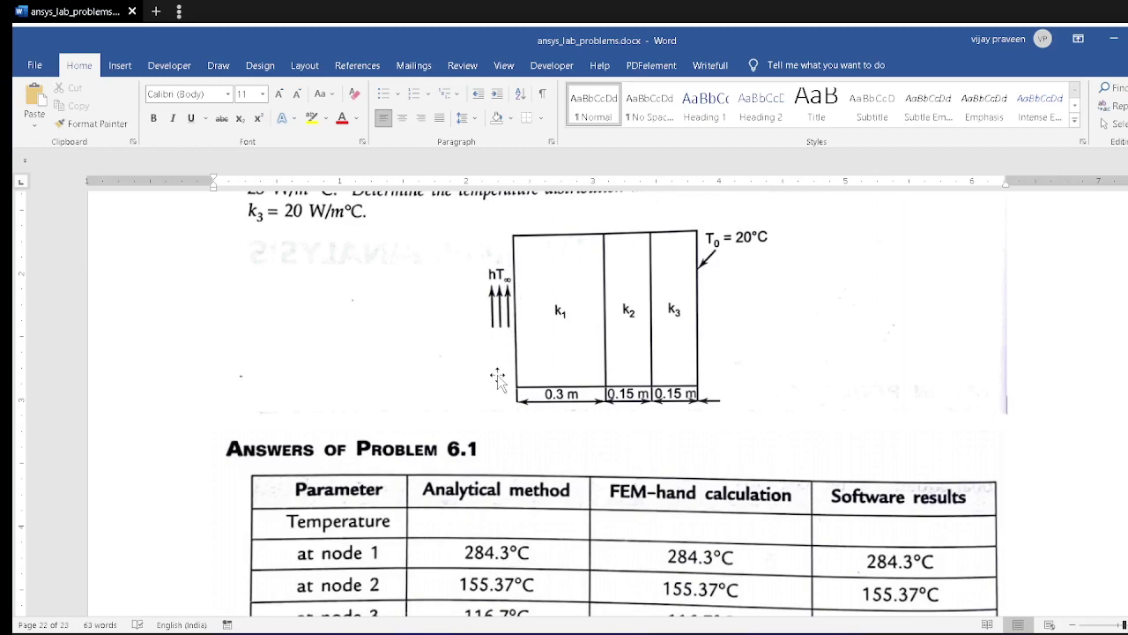
{"action": "key", "text": "alt+Tab"}
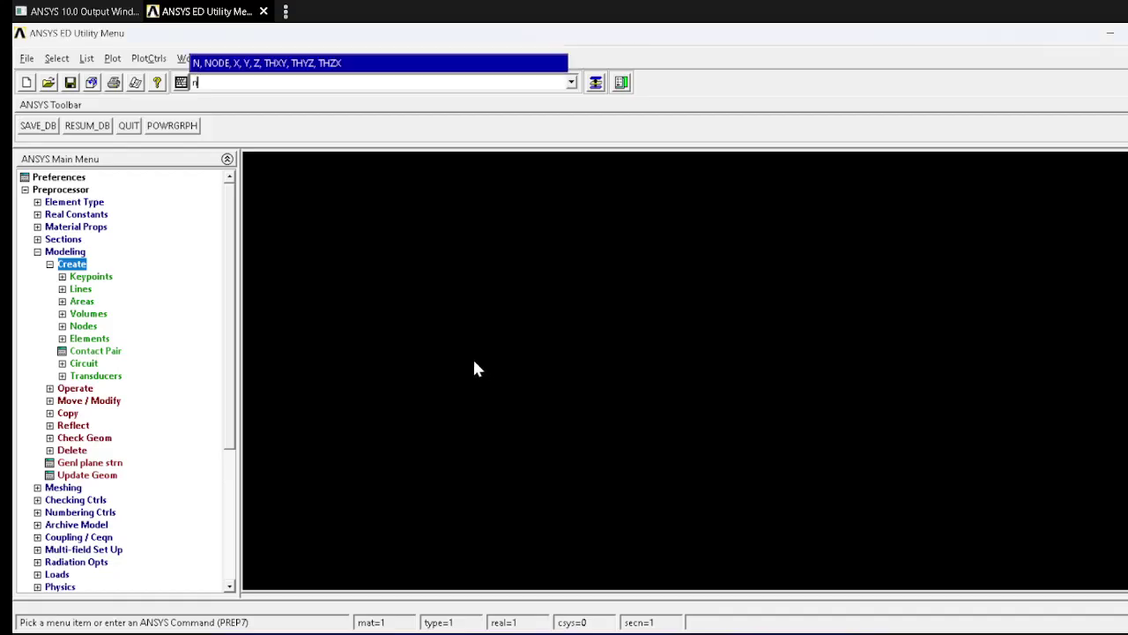
{"action": "left_click", "coordinate": [99, 325]}
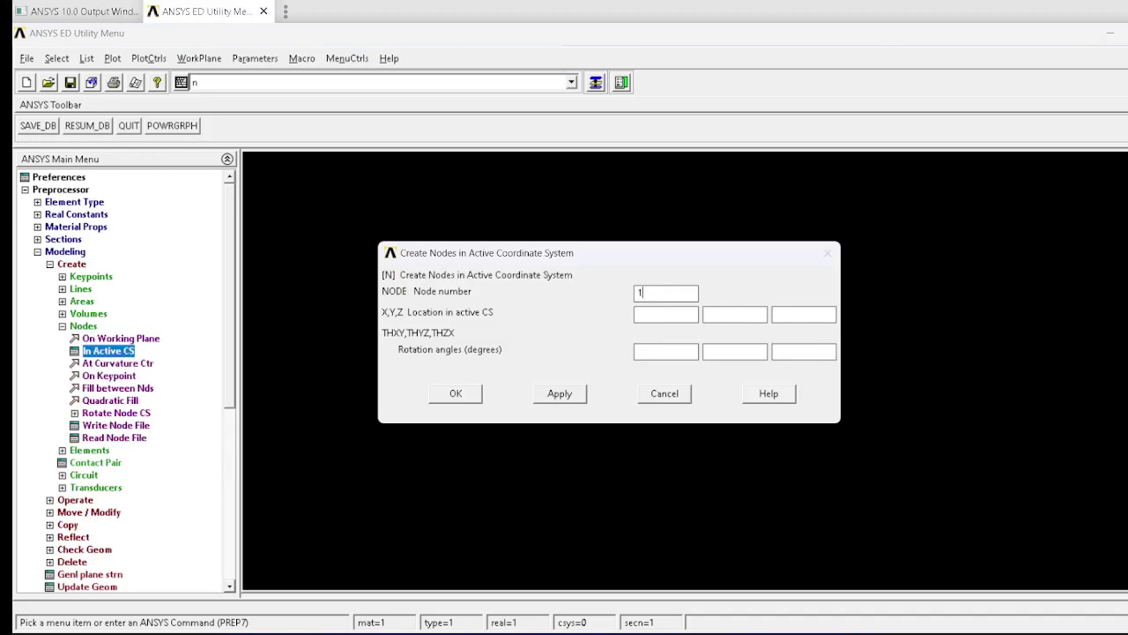
{"action": "left_click", "coordinate": [559, 394]}
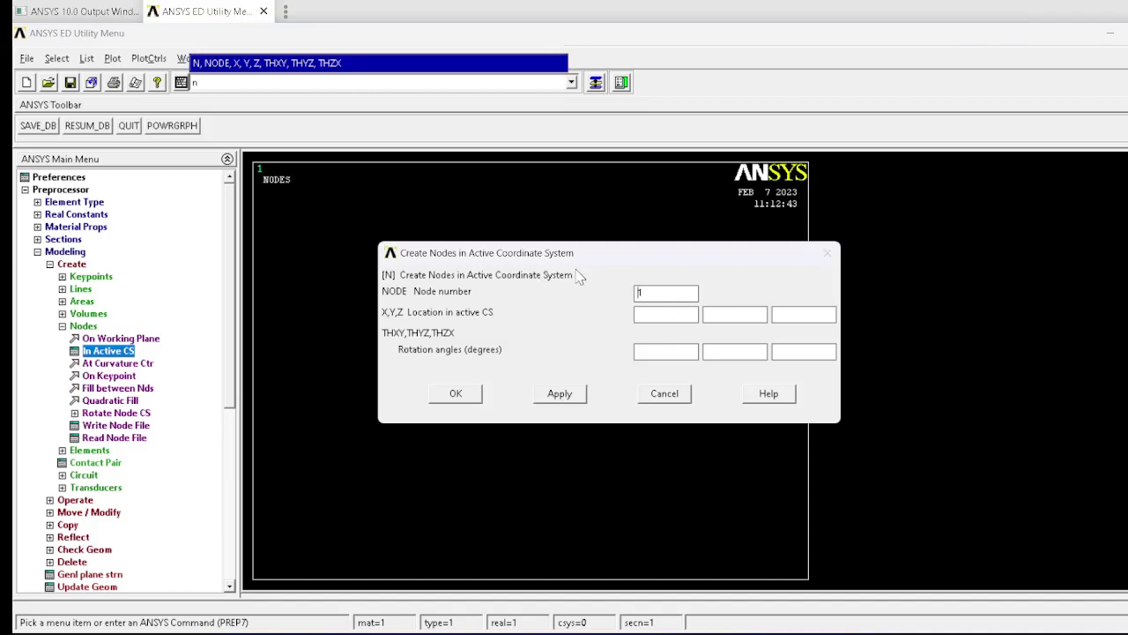
Step: Create node 2 at X = 0.3 in the active coordinate system, using the first layer's thickness from the problem figure
{"action": "double_click", "coordinate": [652, 291]}
{"action": "type", "text": "2"}
{"action": "key", "text": "alt+Tab"}
{"action": "key", "text": "alt+Tab"}
{"action": "key", "text": "Tab"}
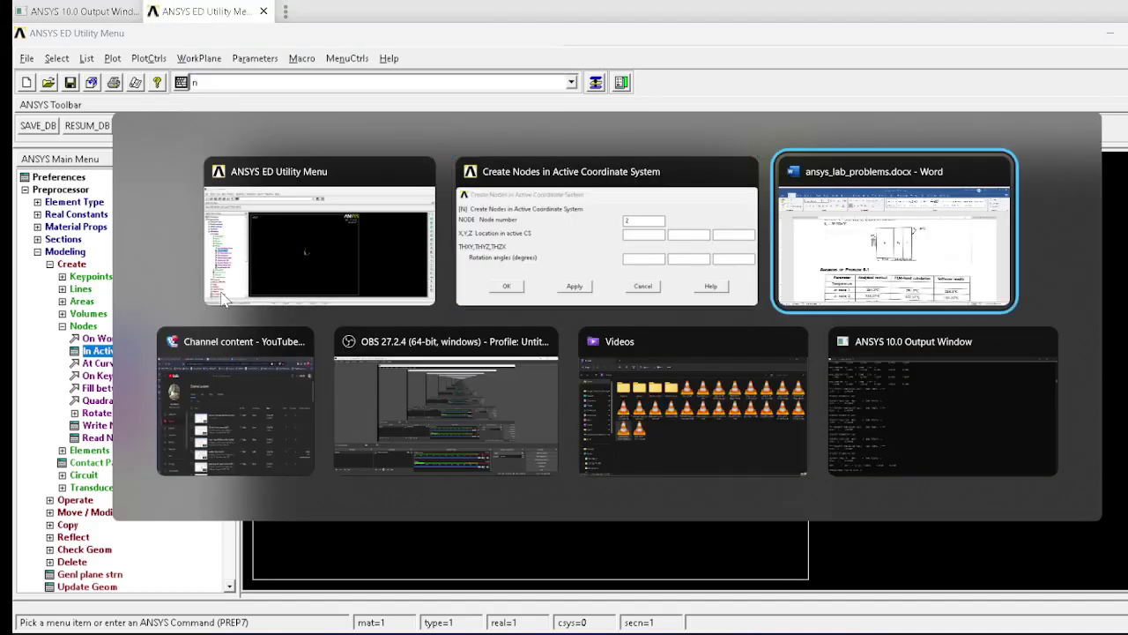
{"action": "key", "text": "alt+Tab"}
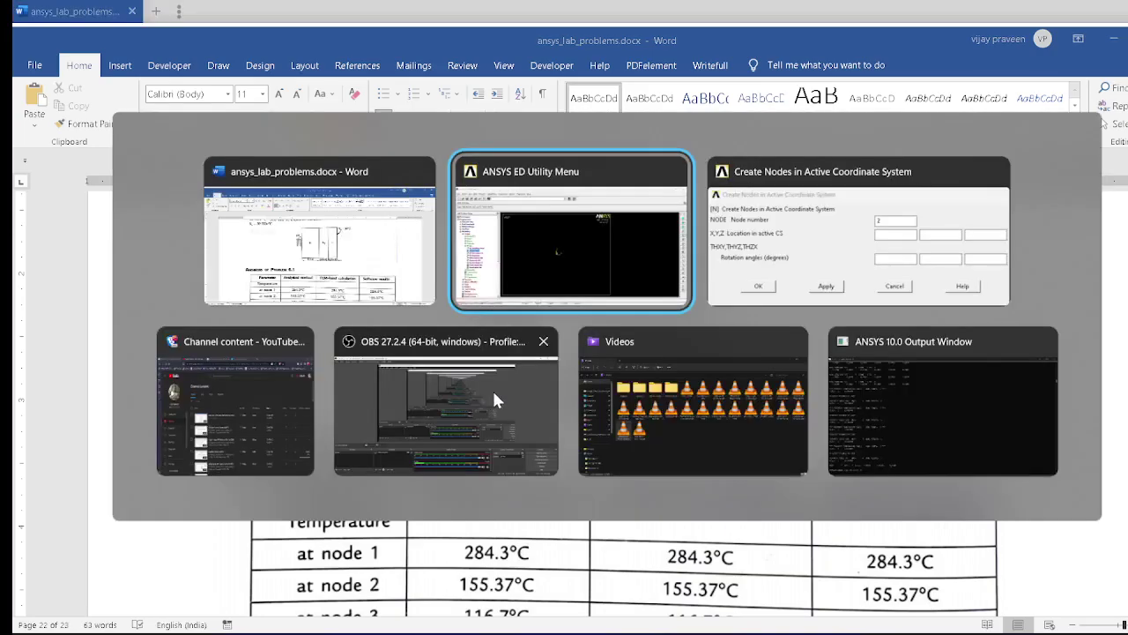
{"action": "key", "text": "alt+Tab"}
{"action": "key", "text": "Tab"}
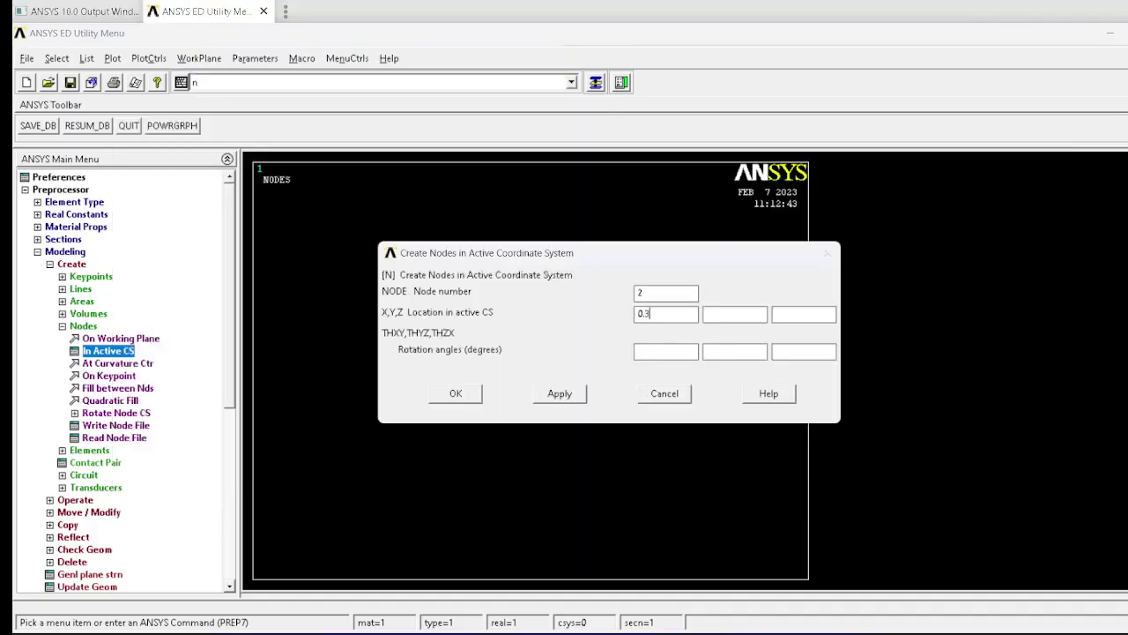
{"action": "left_click", "coordinate": [569, 393]}
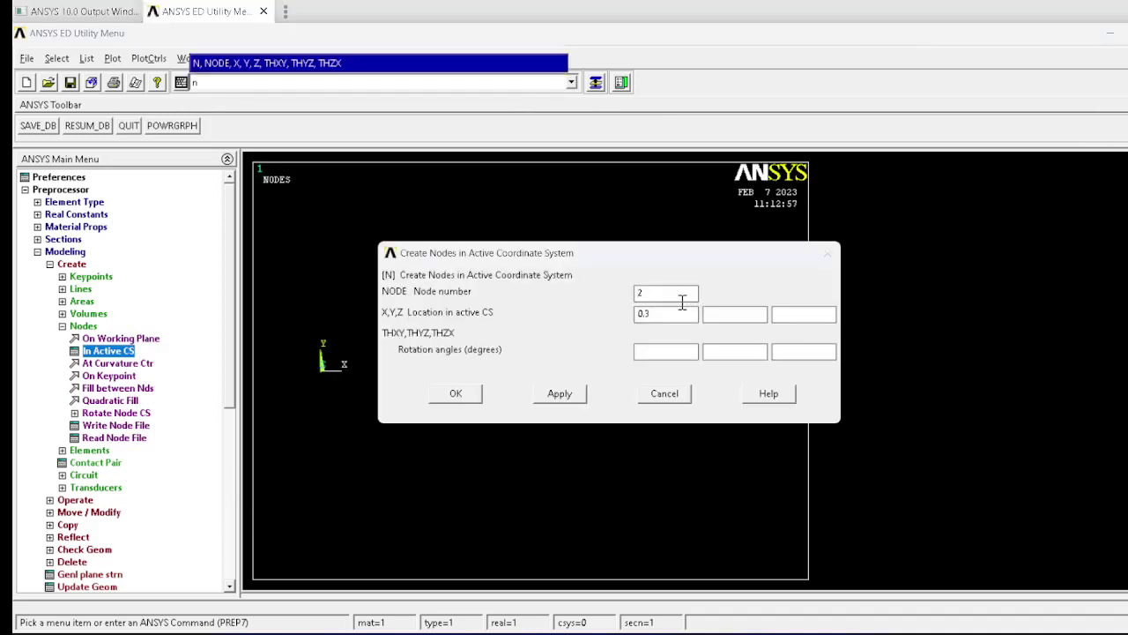
Step: Create node 3 at X = 0.3+0.15 in the active coordinate system, using the second layer's thickness from the problem figure
{"action": "key", "text": "Return"}
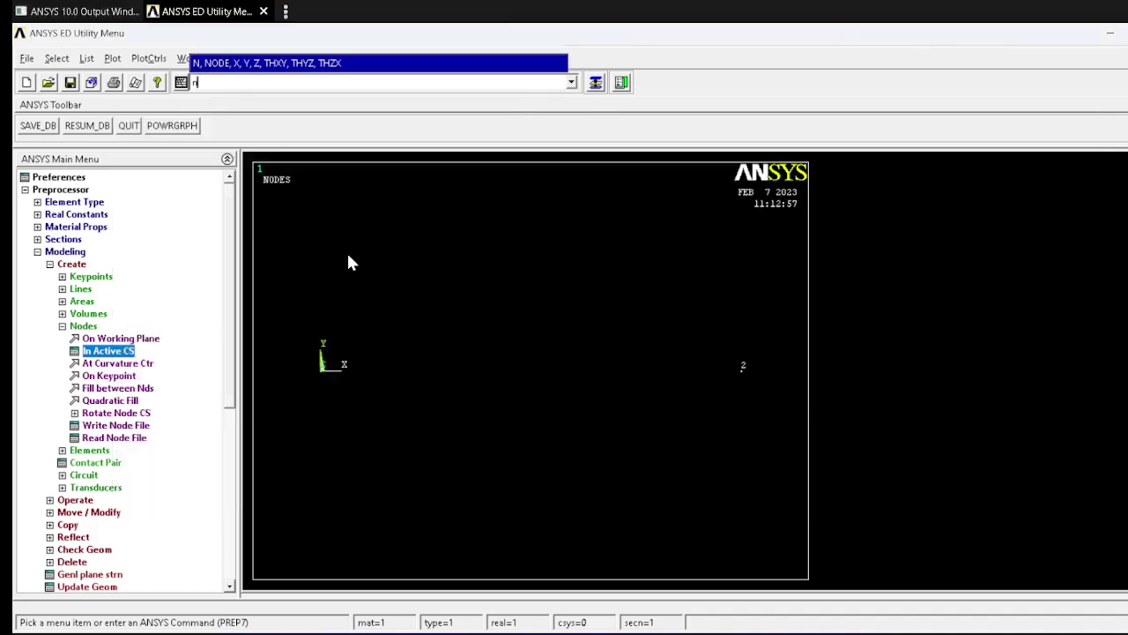
{"action": "key", "text": "alt+Tab"}
{"action": "key", "text": "alt+Tab"}
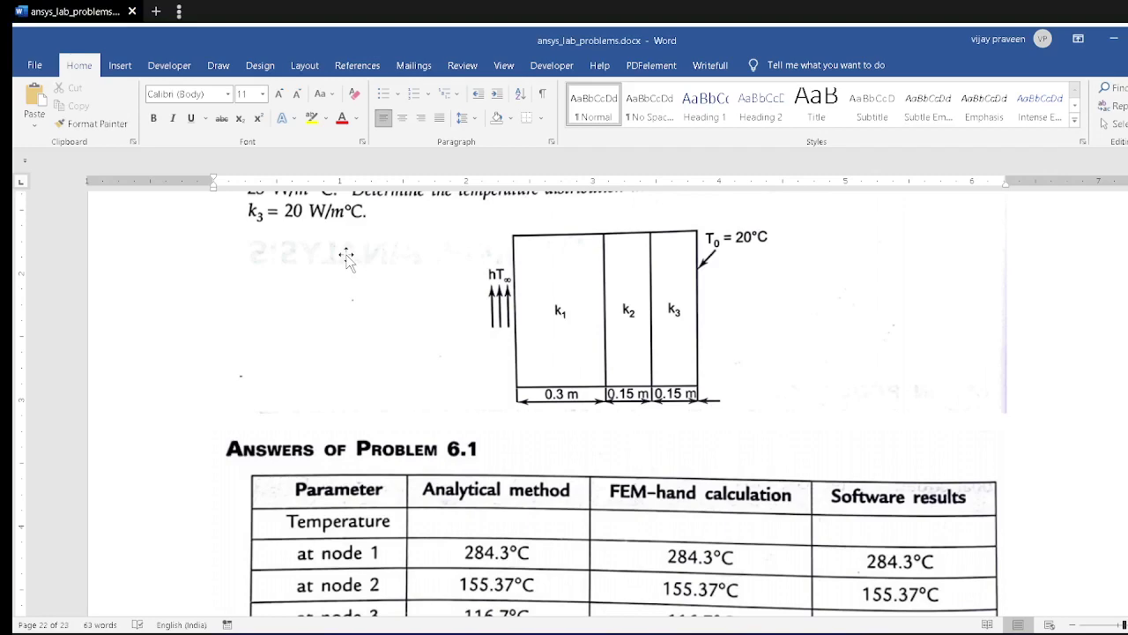
{"action": "key", "text": "alt+Tab"}
{"action": "key", "text": "alt+Tab"}
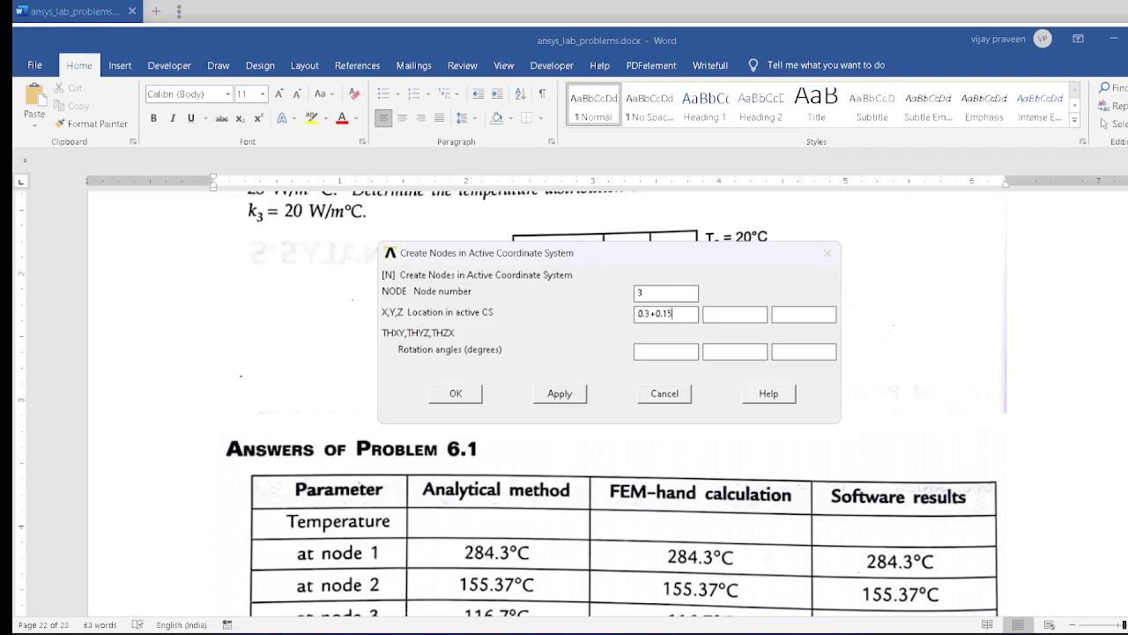
{"action": "left_click", "coordinate": [564, 398]}
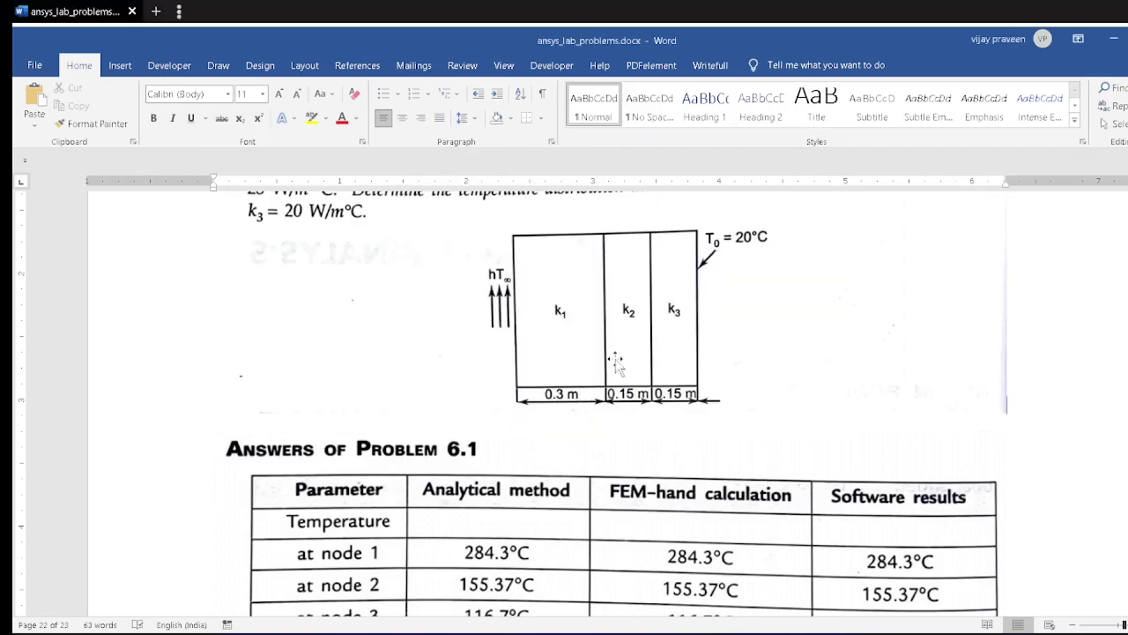
Step: Create node 4 at X = 0.3+0.15+0.15, keeping the wall figure in view beside the node dialog
{"action": "left_click_drag", "start_coordinate": [657, 293], "coordinate": [405, 293]}
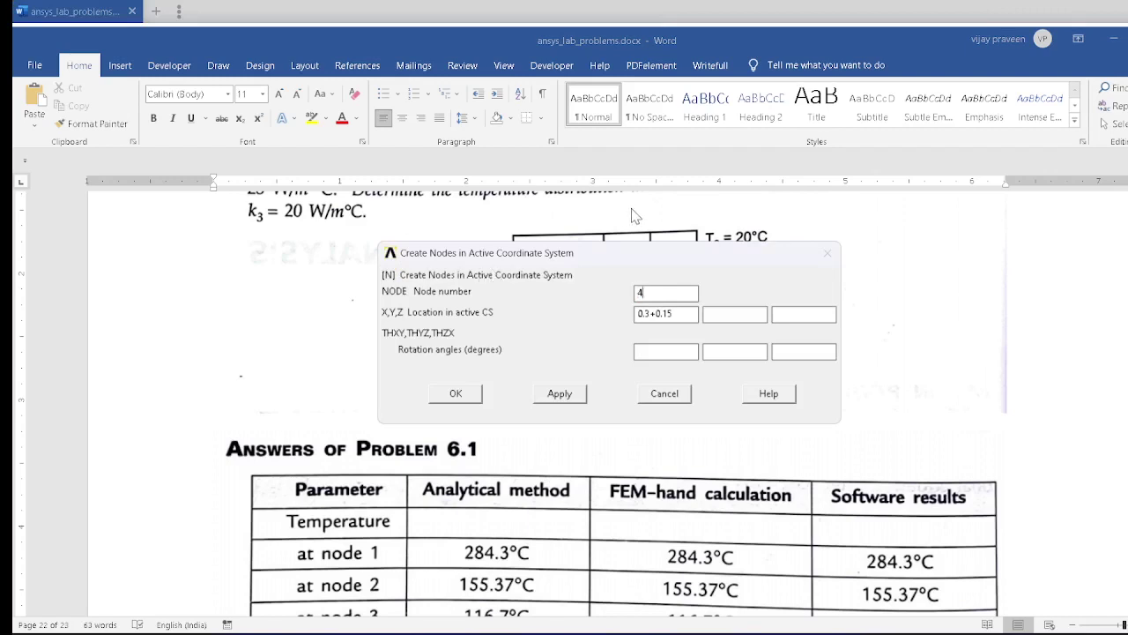
{"action": "left_click_drag", "start_coordinate": [577, 242], "coordinate": [335, 115]}
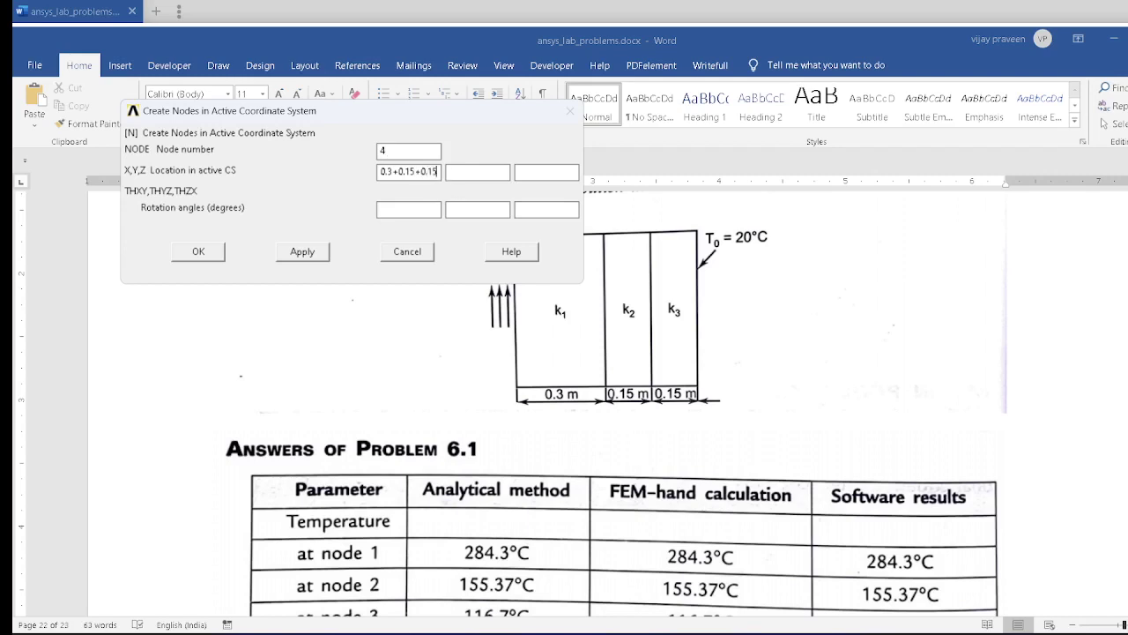
{"action": "left_click", "coordinate": [306, 256]}
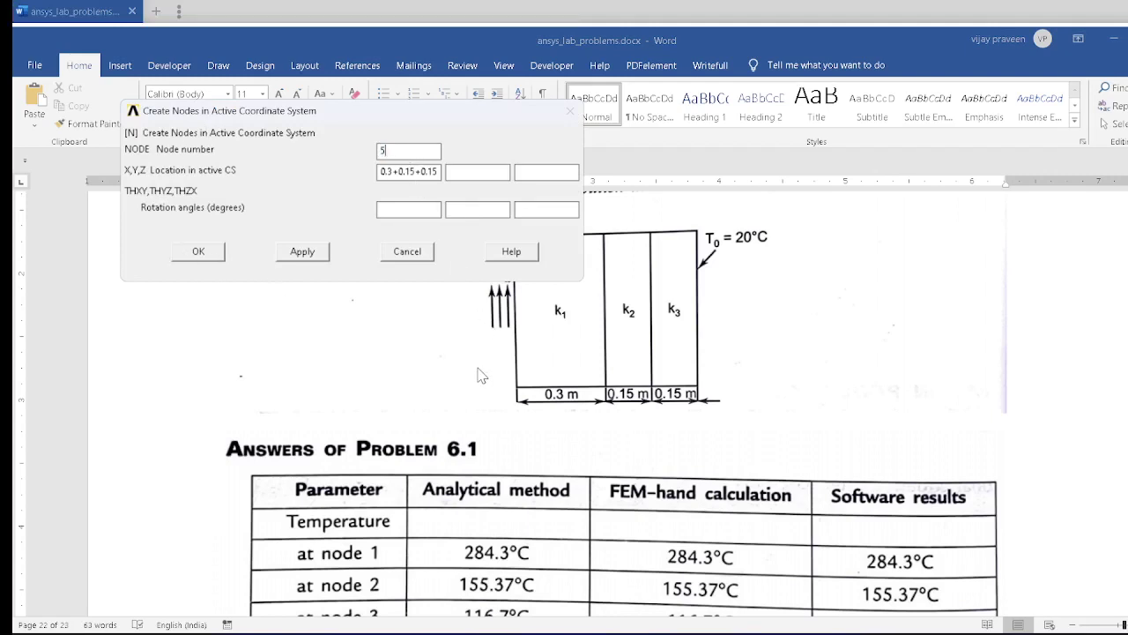
Step: Create node 5 at X = -0.1 for the convection side, finish node creation and return to the ANSYS window
{"action": "left_click_drag", "start_coordinate": [439, 172], "coordinate": [229, 163]}
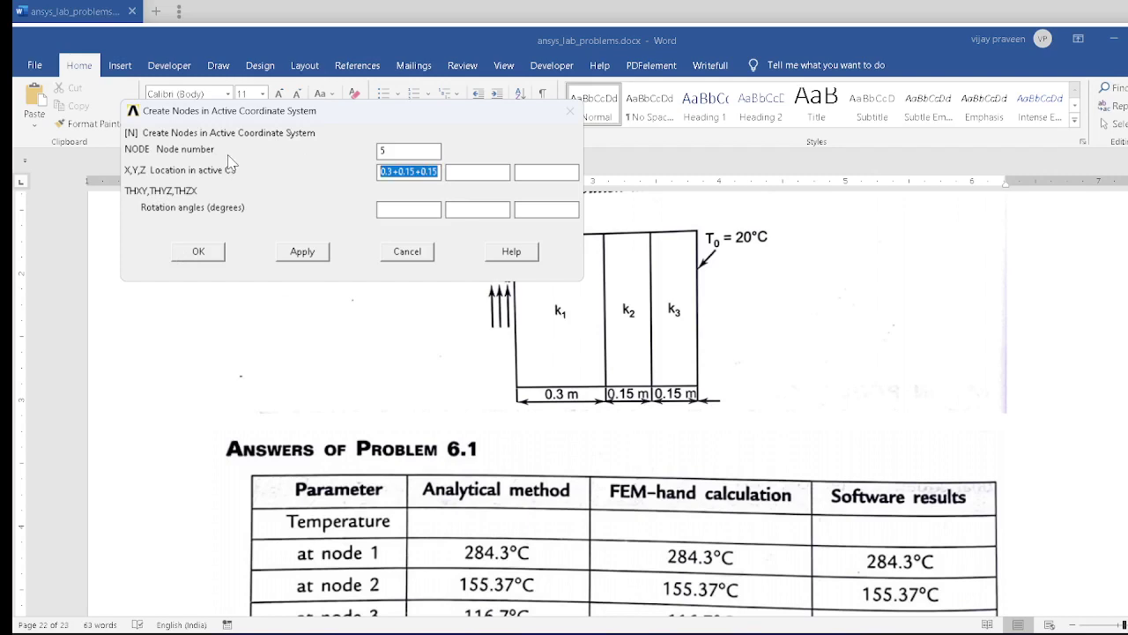
{"action": "type", "text": "-0.1"}
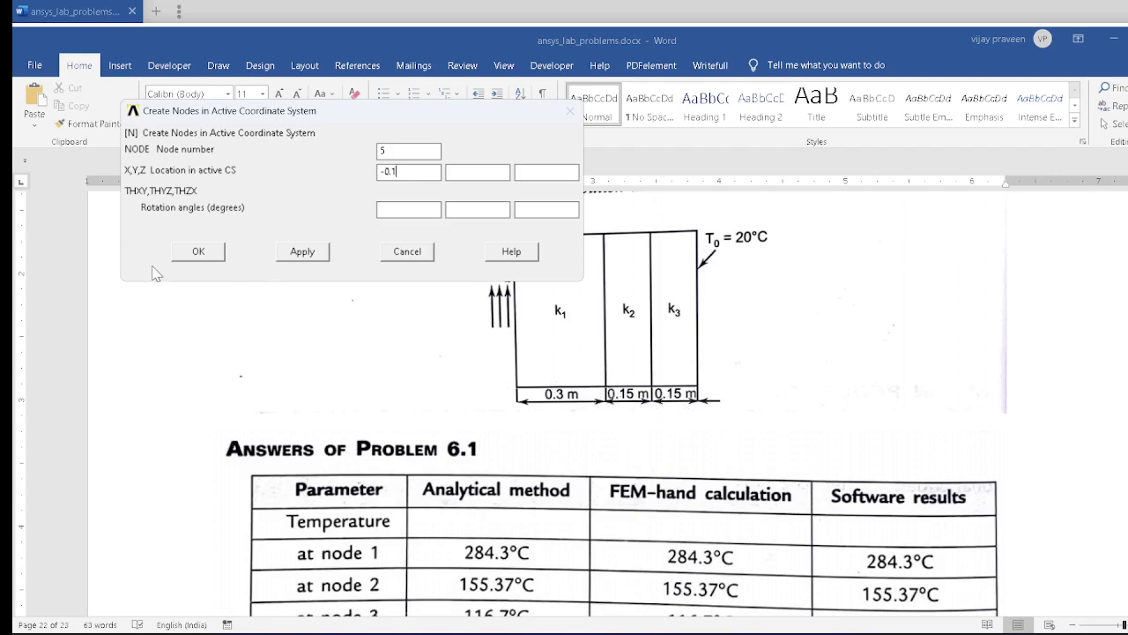
{"action": "left_click", "coordinate": [201, 253]}
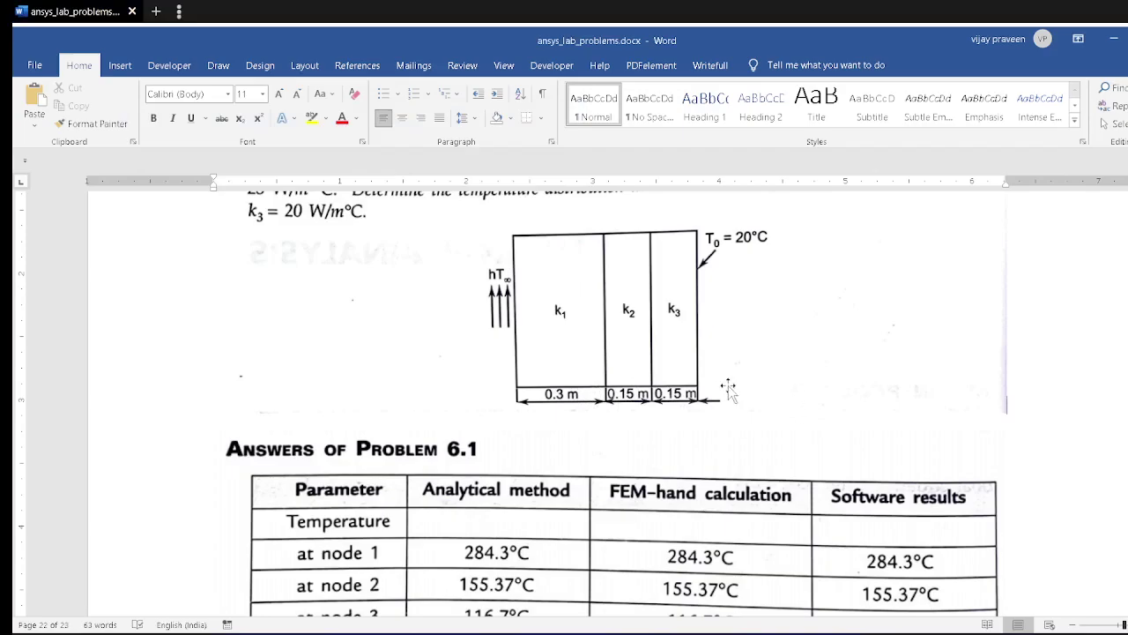
{"action": "key", "text": "alt+Tab"}
{"action": "type", "text": "n"}
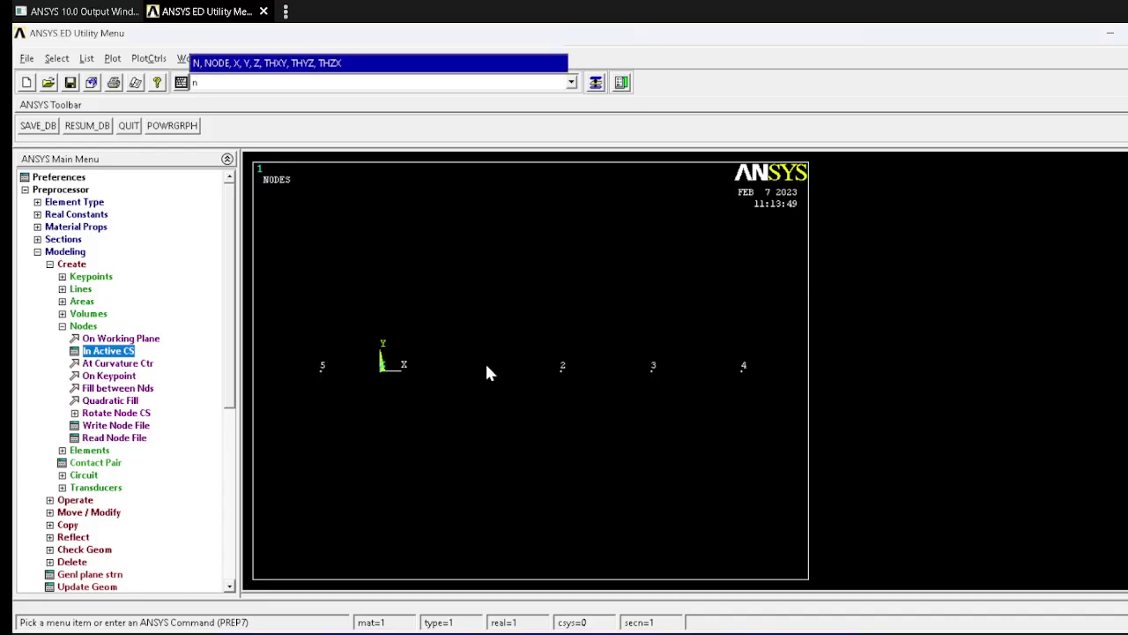
Step: Set the attributes for new elements to element type 1 (LINK32), material 1 and real constant set 1
{"action": "left_click", "coordinate": [88, 451]}
{"action": "left_click", "coordinate": [104, 363]}
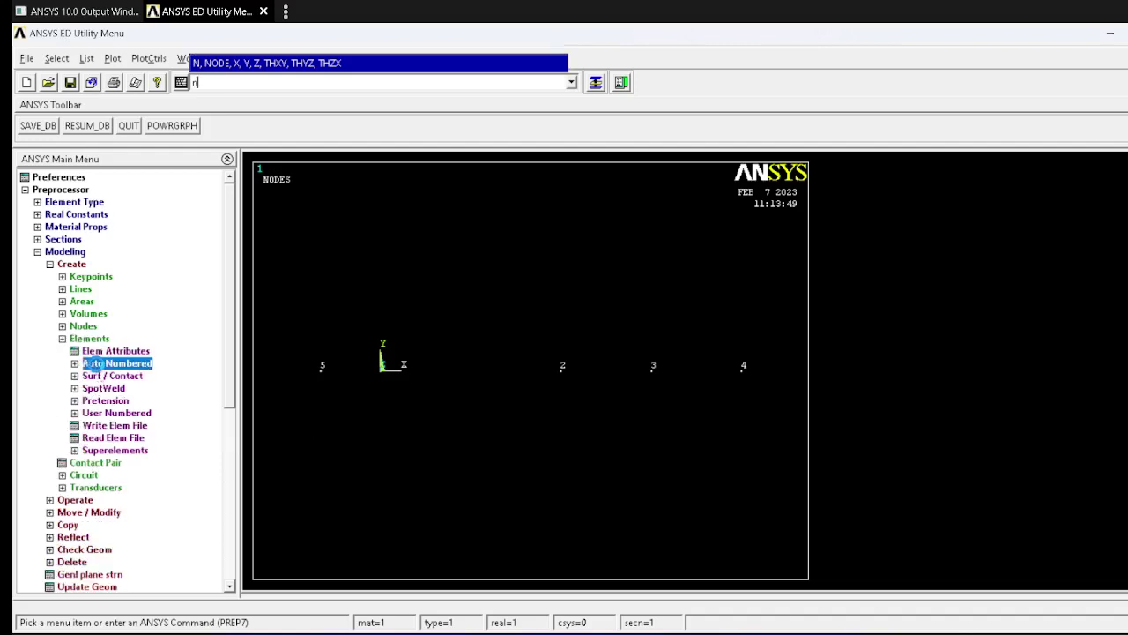
{"action": "left_click", "coordinate": [104, 377]}
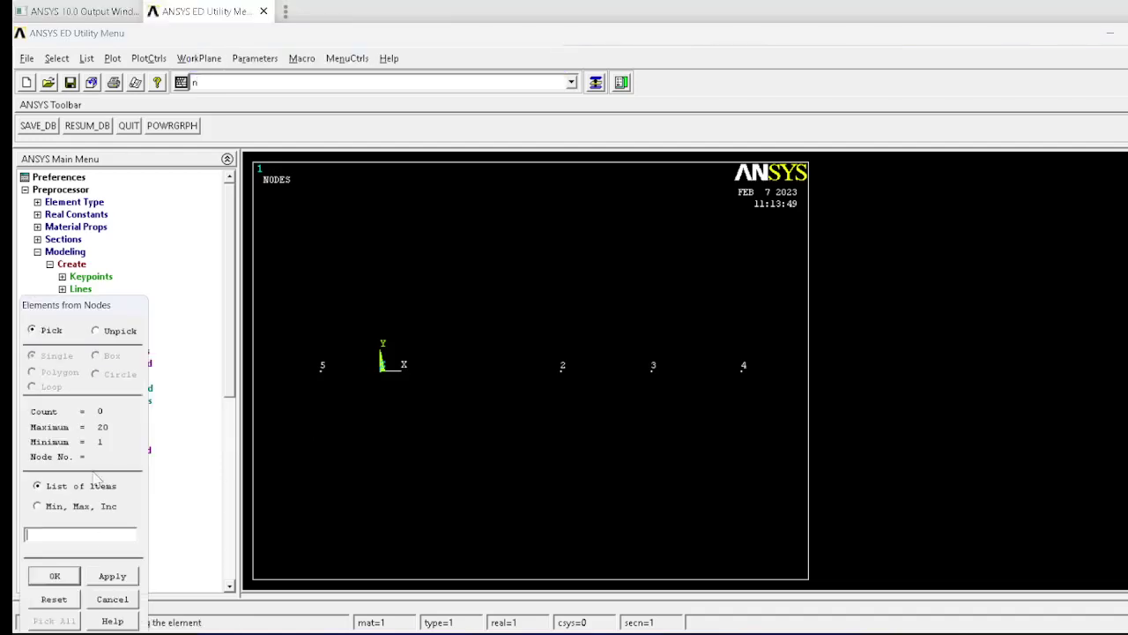
{"action": "left_click", "coordinate": [114, 598]}
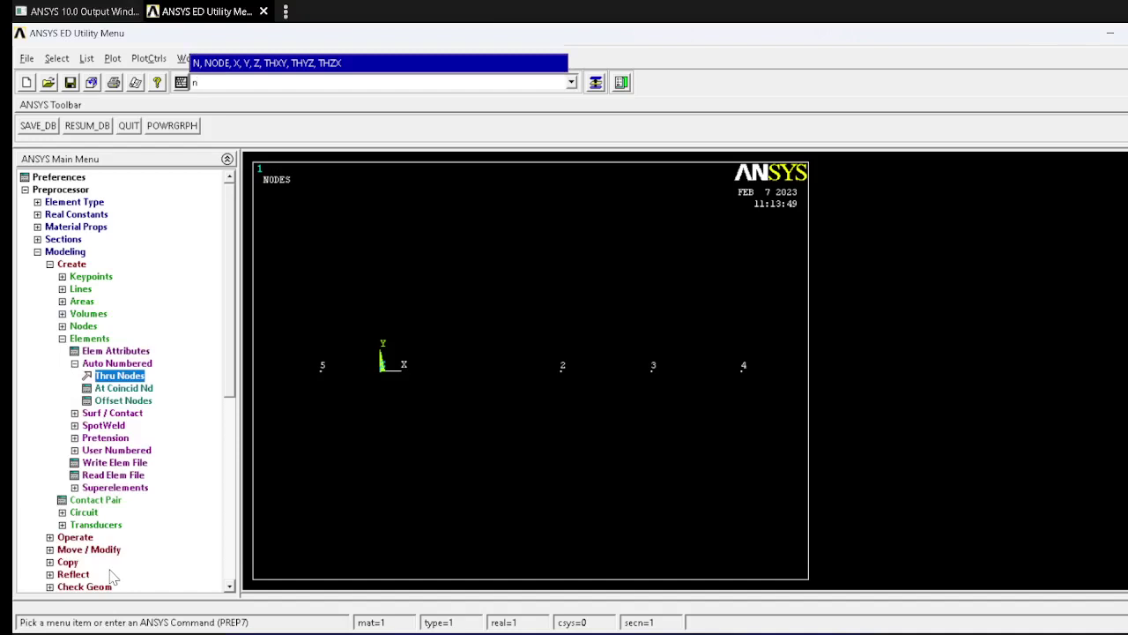
{"action": "left_click", "coordinate": [122, 351]}
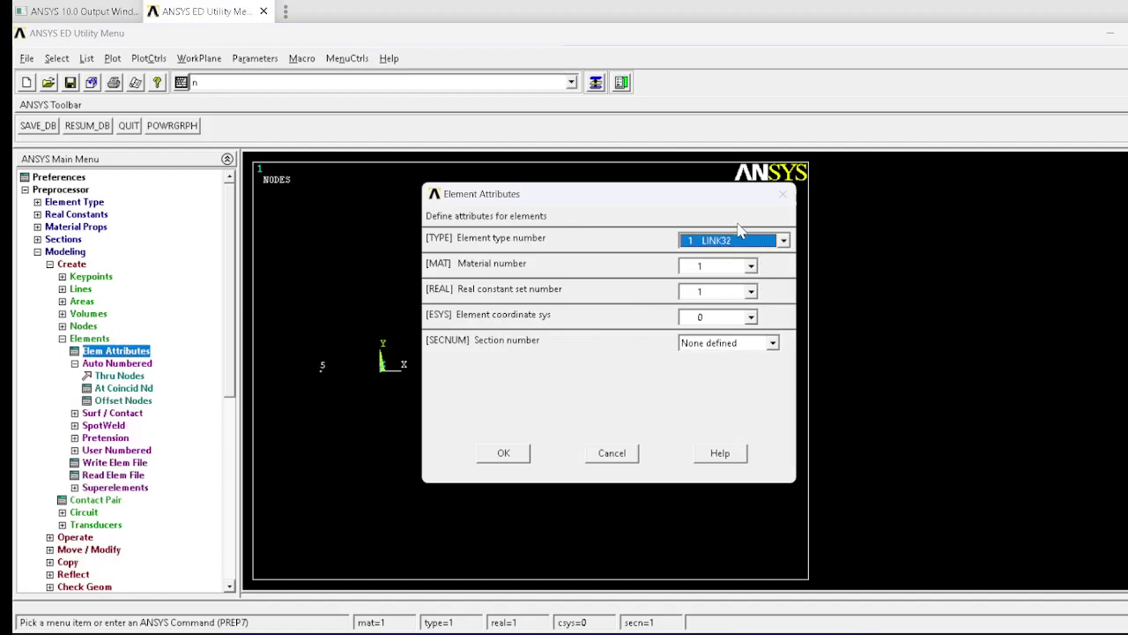
{"action": "mouse_move", "coordinate": [1012, 182]}
{"action": "left_mouse_down"}
{"action": "mouse_move", "coordinate": [1028, 182]}
{"action": "mouse_move", "coordinate": [1018, 183]}
{"action": "left_mouse_up"}
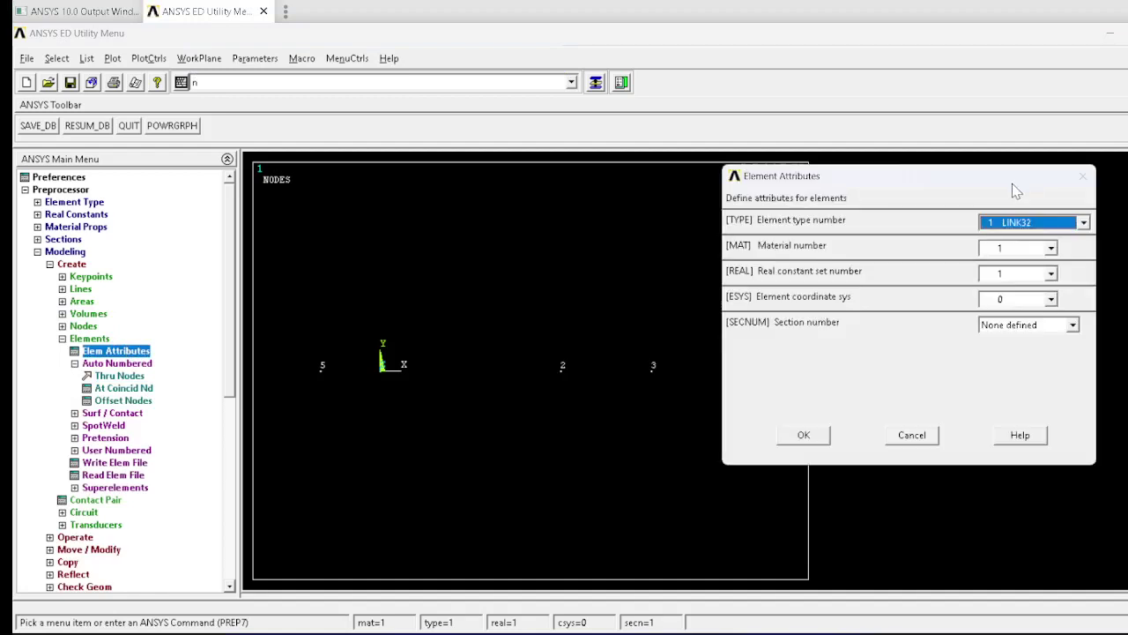
{"action": "left_click", "coordinate": [1019, 249]}
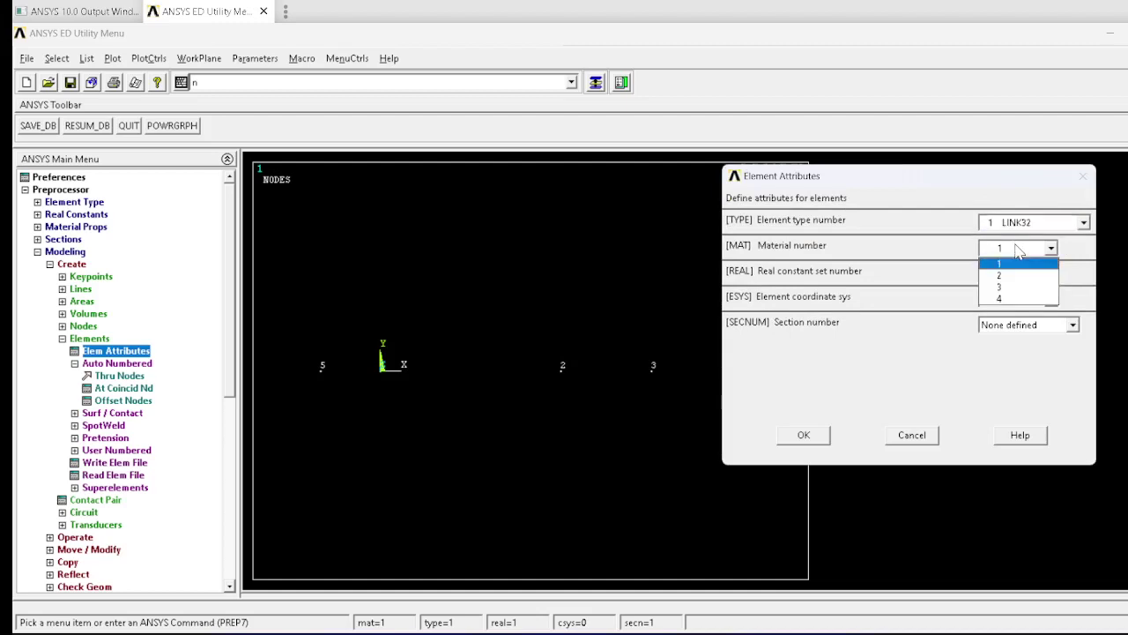
{"action": "left_click", "coordinate": [1020, 263]}
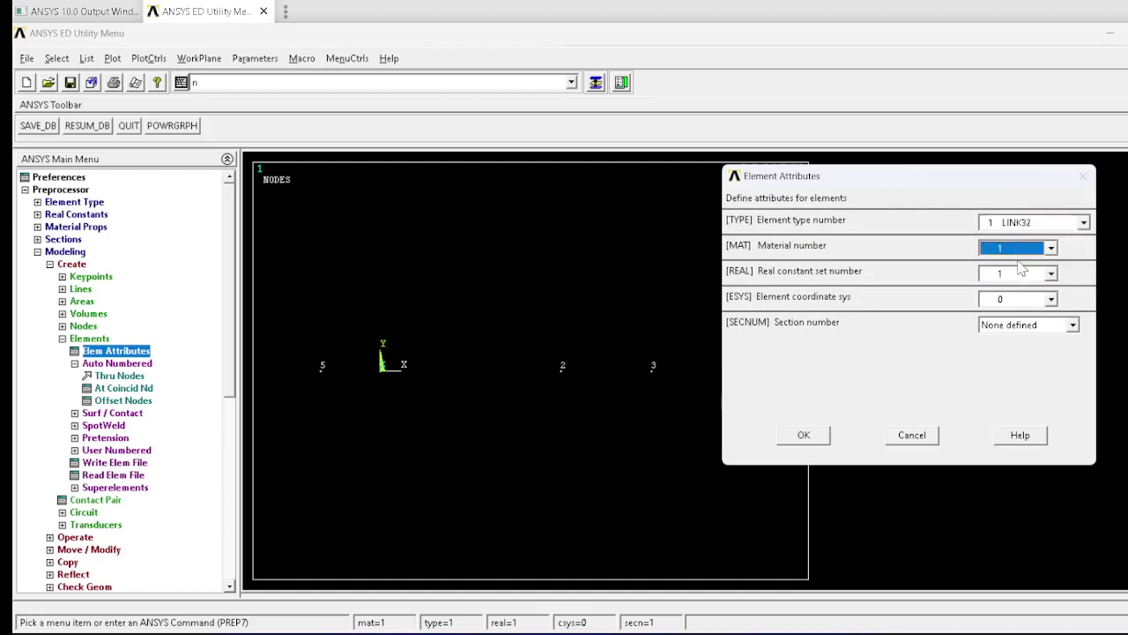
{"action": "left_click", "coordinate": [803, 434]}
Step: Create the first conduction element through nodes 1 and 2, and end the element creation
{"action": "left_click", "coordinate": [137, 378]}
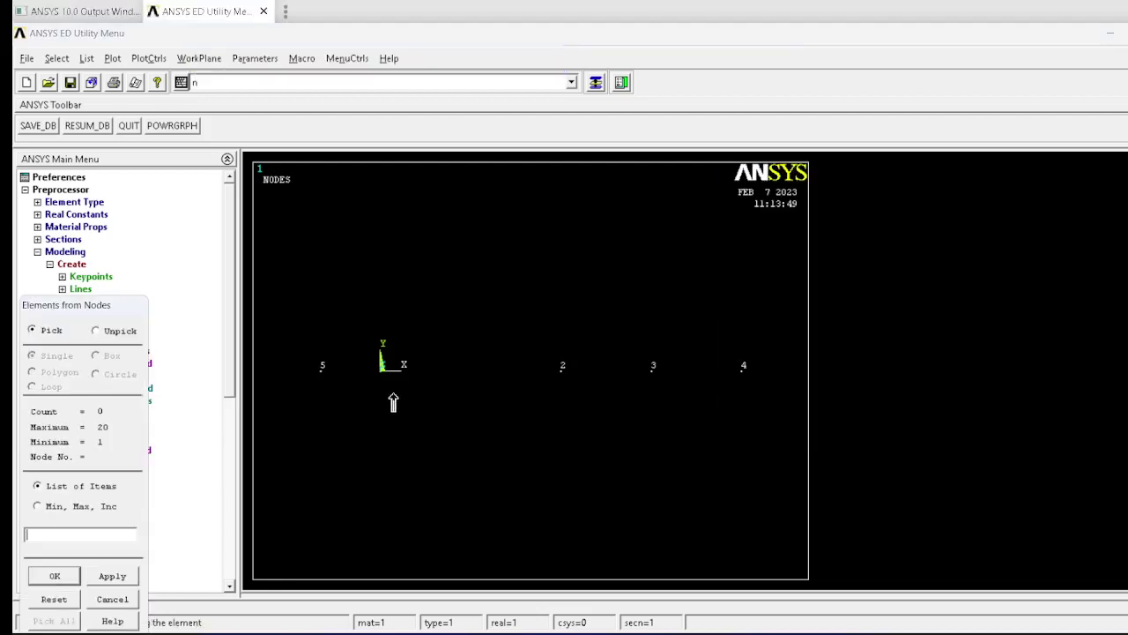
{"action": "left_click", "coordinate": [529, 402]}
{"action": "left_click", "coordinate": [112, 577]}
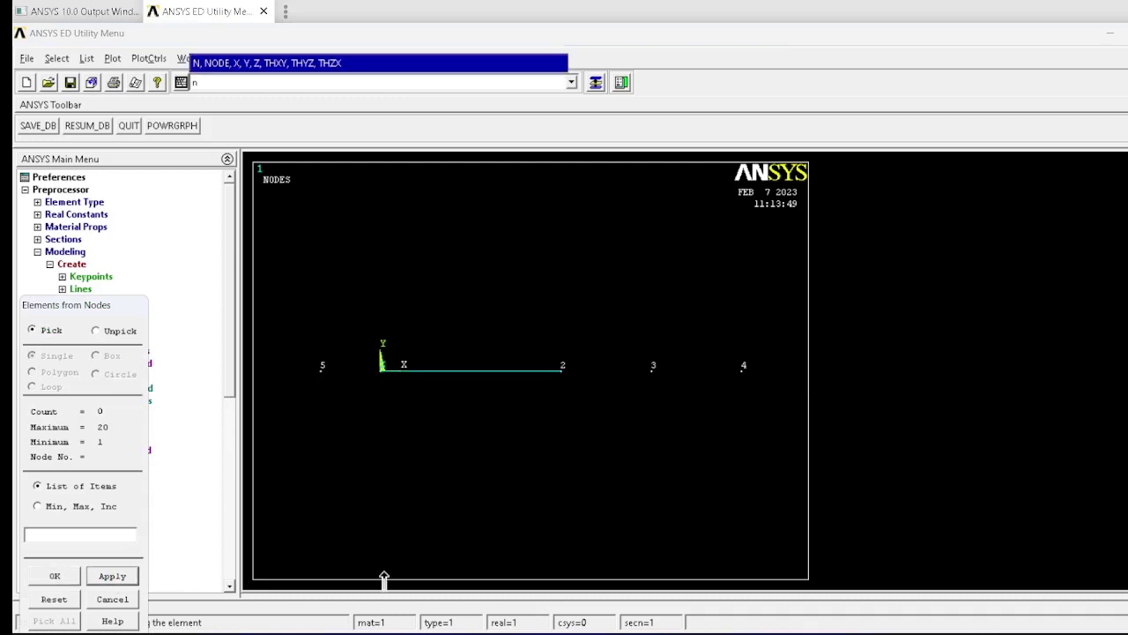
{"action": "left_click", "coordinate": [113, 599]}
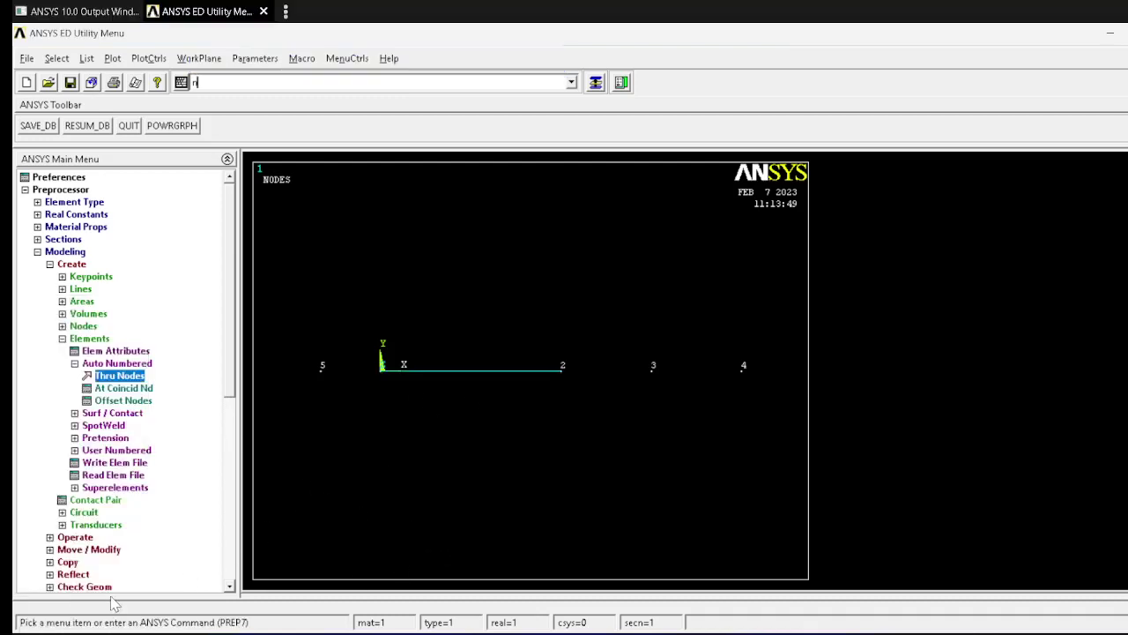
Step: Set the attributes for new elements to element type 2 (LINK32), material 2 and real constant set 2
{"action": "left_click", "coordinate": [110, 351]}
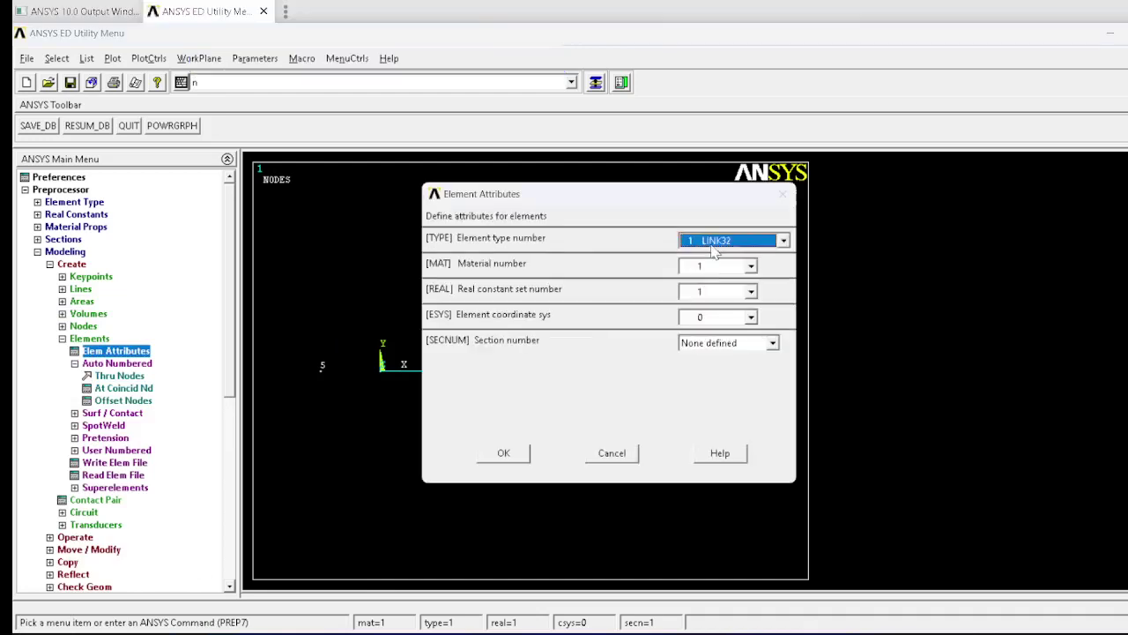
{"action": "left_click", "coordinate": [715, 240]}
{"action": "left_click", "coordinate": [712, 268]}
{"action": "left_click", "coordinate": [706, 268]}
{"action": "left_click", "coordinate": [707, 294]}
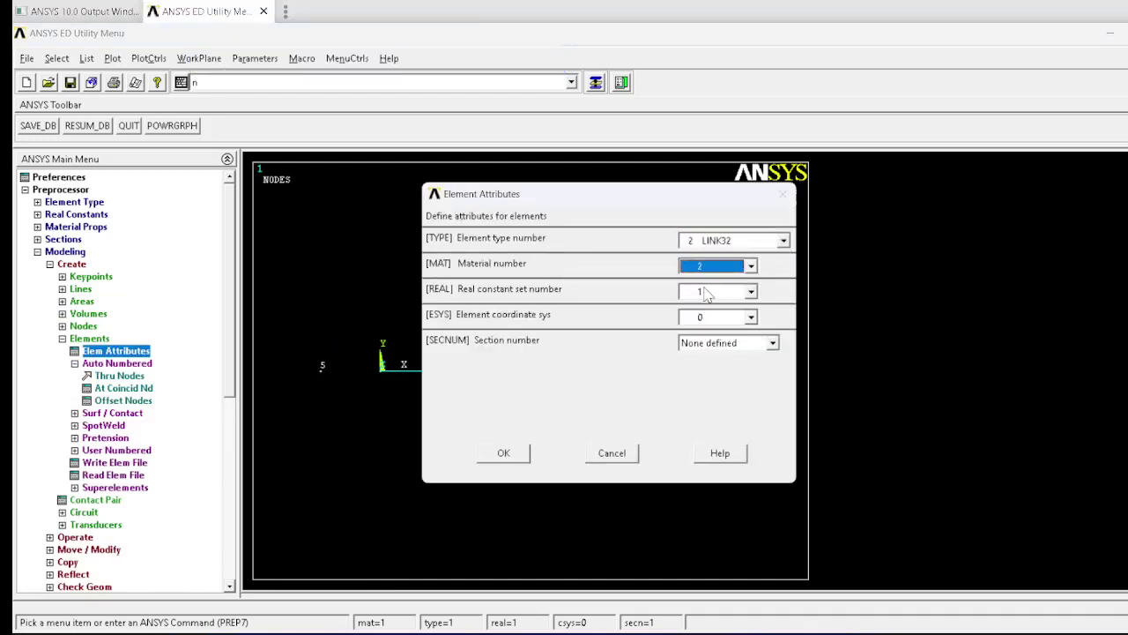
{"action": "left_click", "coordinate": [705, 300]}
{"action": "left_click", "coordinate": [705, 317]}
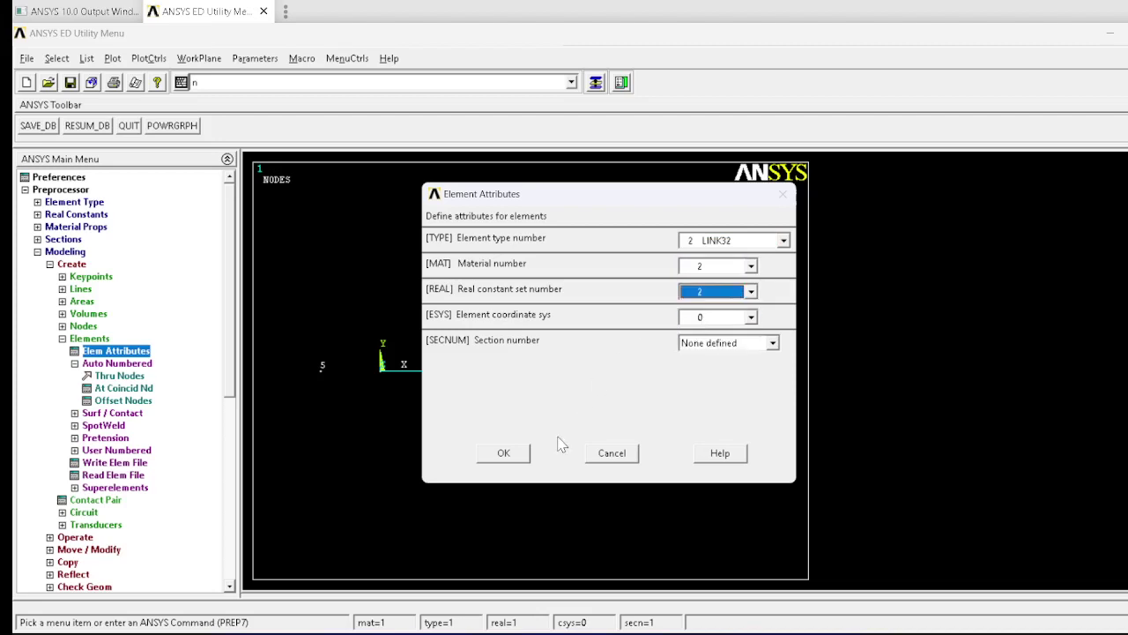
{"action": "left_click", "coordinate": [525, 458]}
Step: Create the second conduction element through nodes 2 and 3, and end the element creation
{"action": "left_click", "coordinate": [113, 375]}
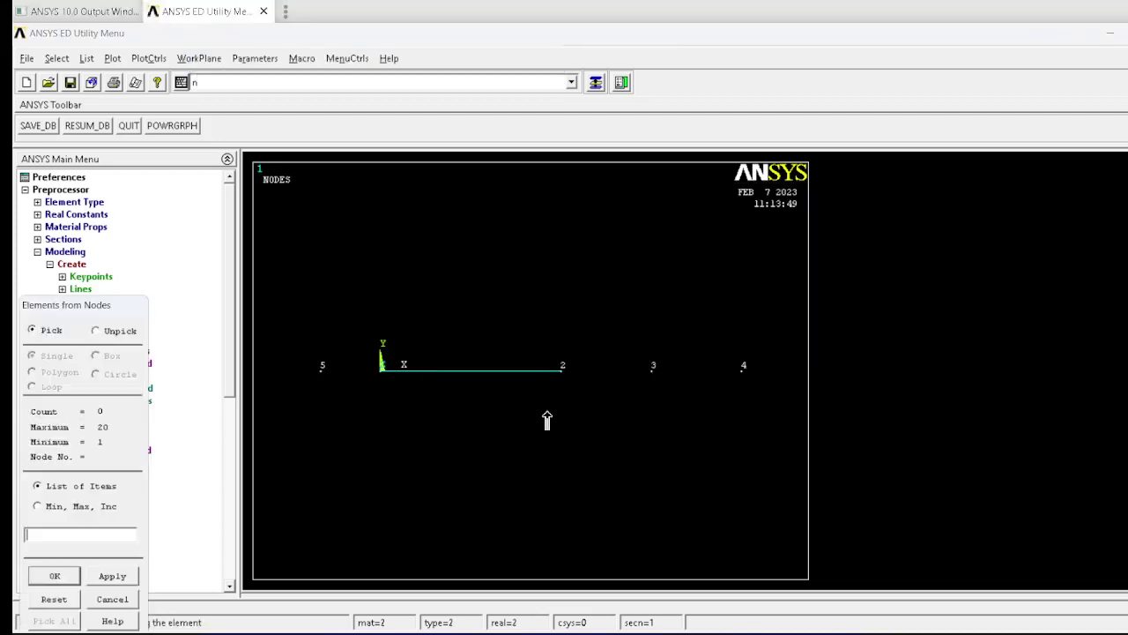
{"action": "left_click", "coordinate": [572, 401]}
{"action": "left_click", "coordinate": [632, 399]}
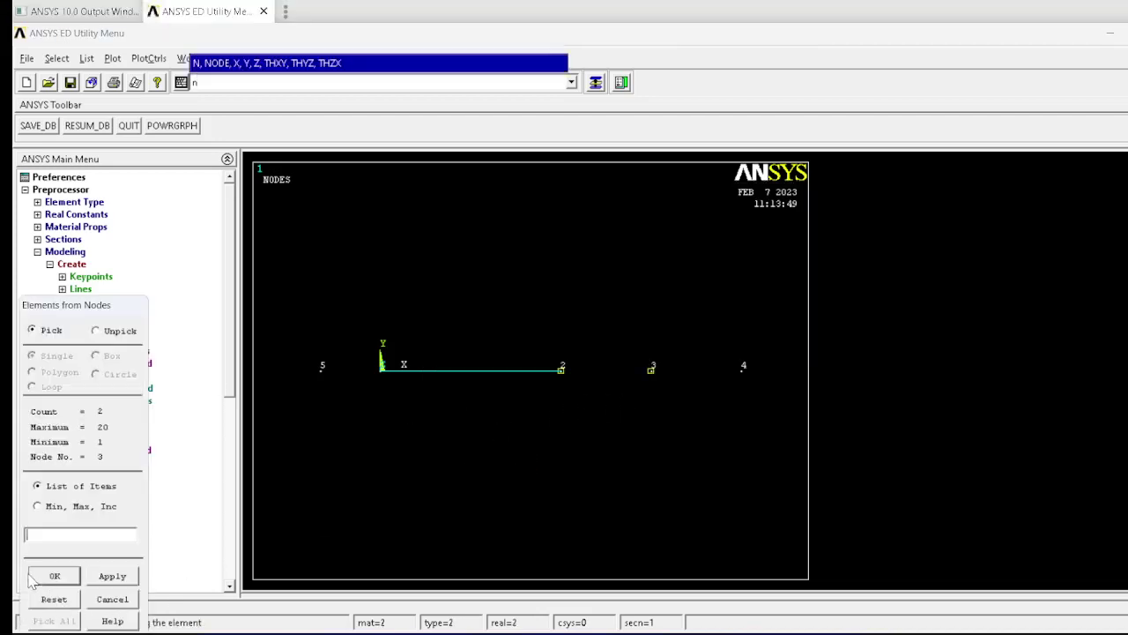
{"action": "left_click", "coordinate": [68, 576]}
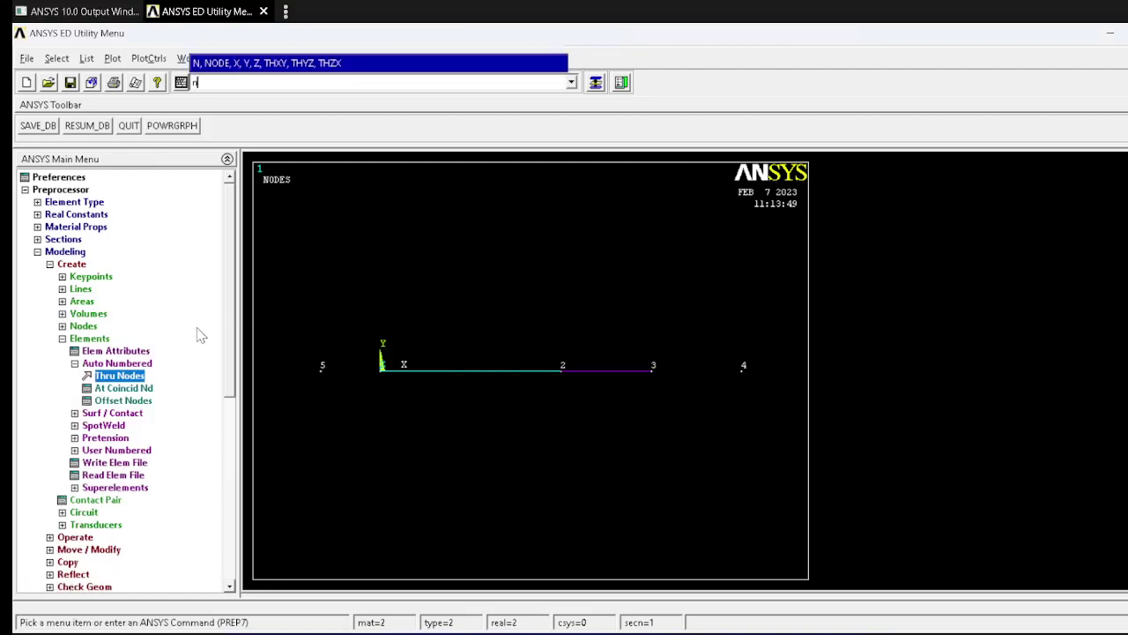
Step: Set the attributes for new elements to element type 3 (LINK32), material 3 and real constant set 3
{"action": "left_click", "coordinate": [128, 350]}
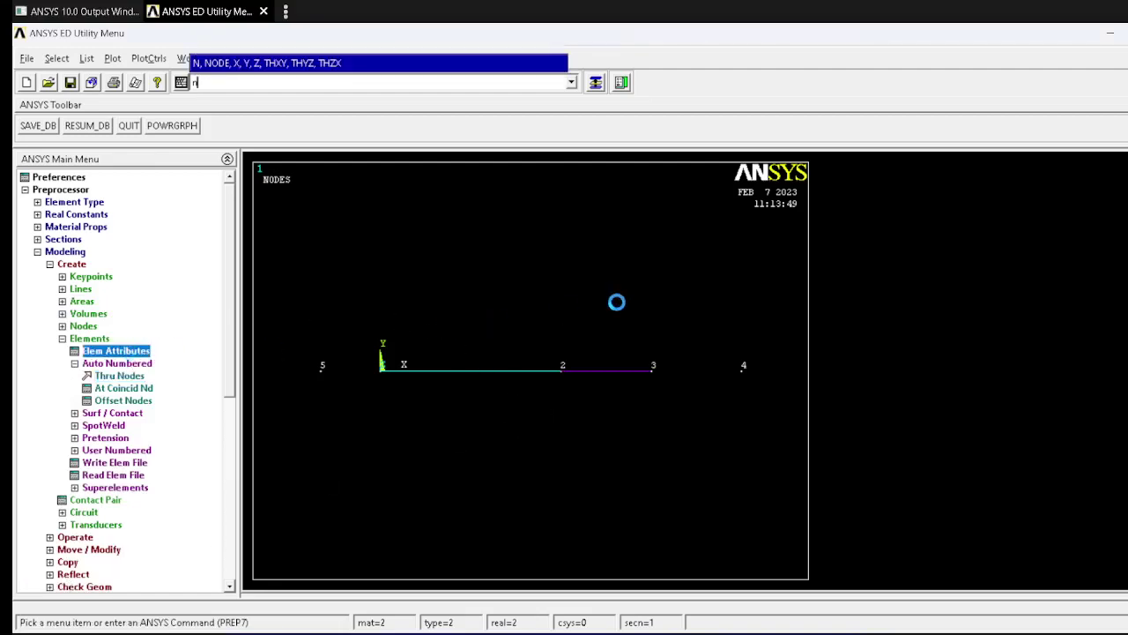
{"action": "left_click", "coordinate": [716, 239]}
{"action": "left_click", "coordinate": [705, 277]}
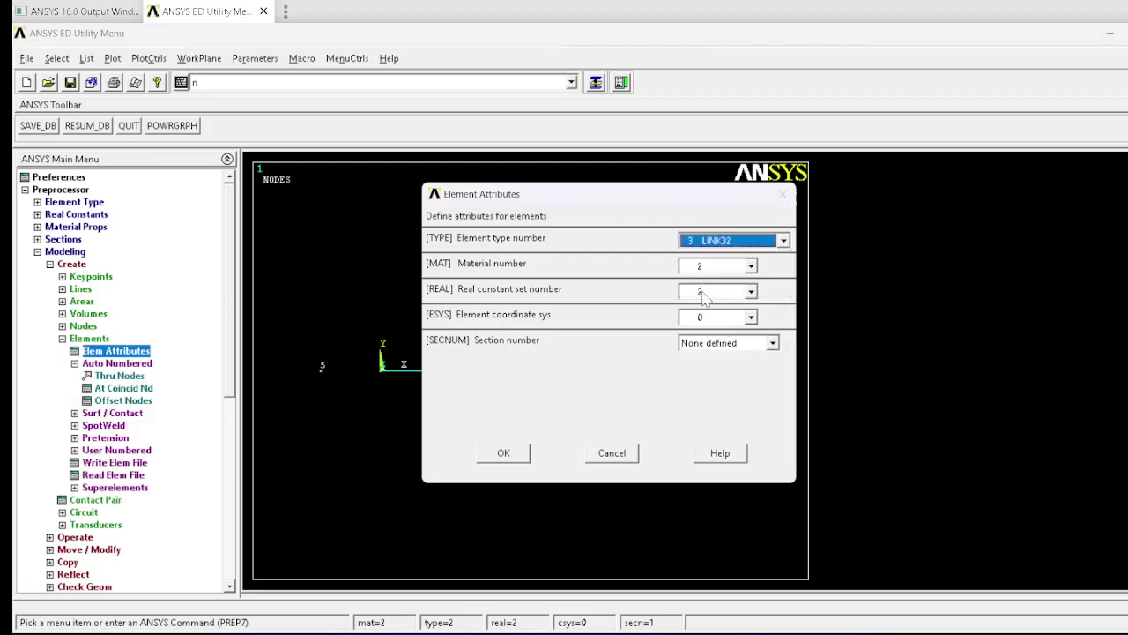
{"action": "left_click", "coordinate": [712, 266]}
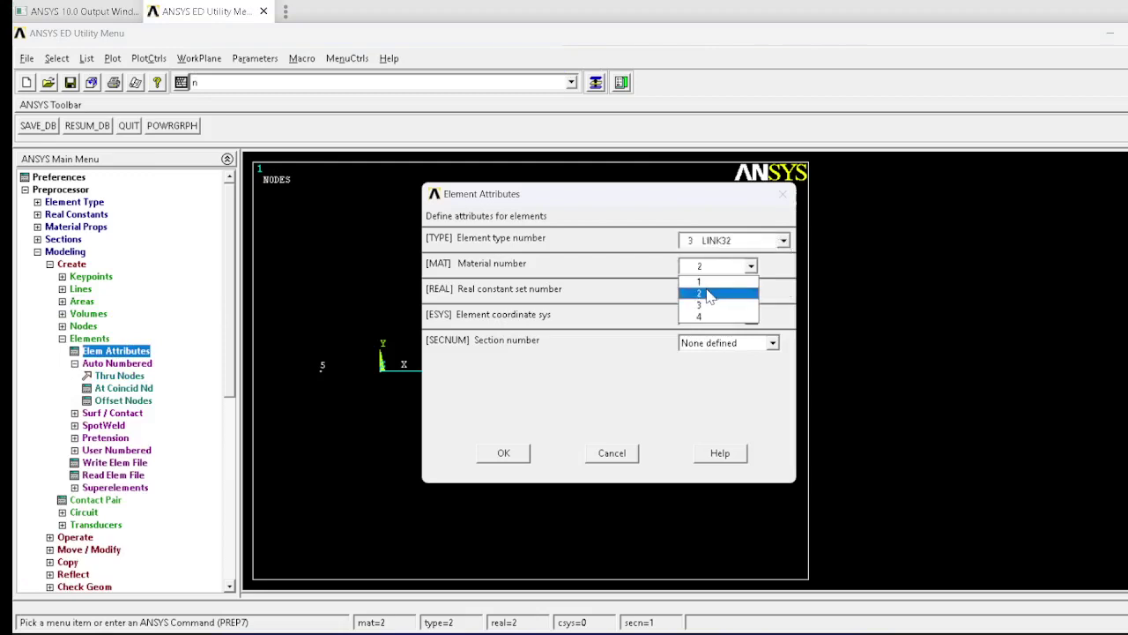
{"action": "left_click", "coordinate": [705, 305]}
{"action": "left_click", "coordinate": [718, 291]}
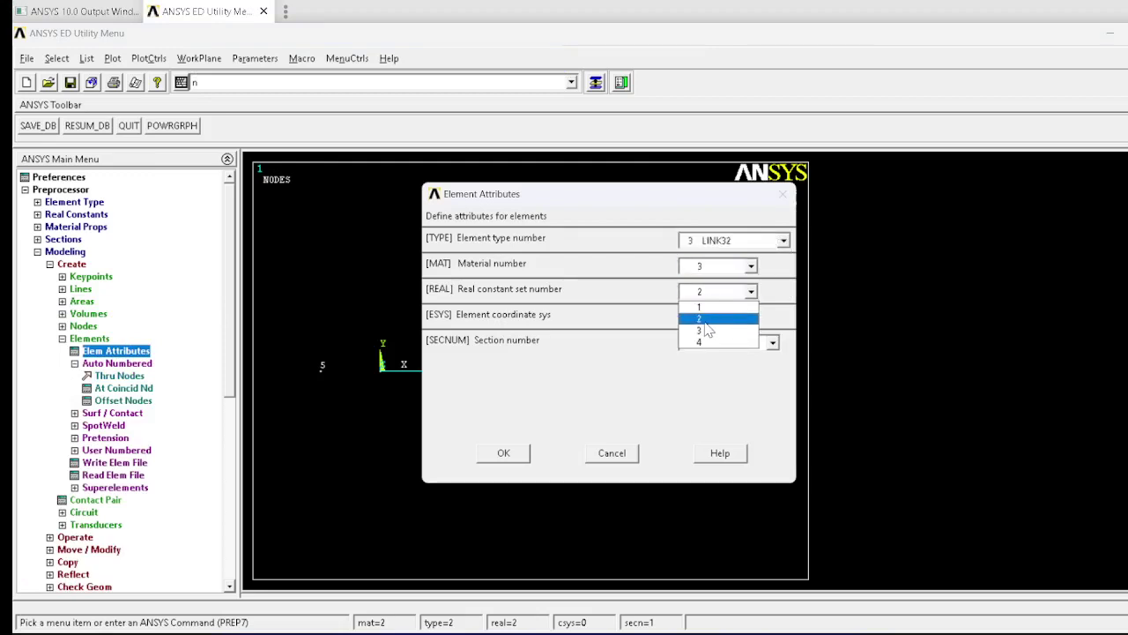
{"action": "left_click", "coordinate": [708, 329]}
{"action": "left_click", "coordinate": [503, 453]}
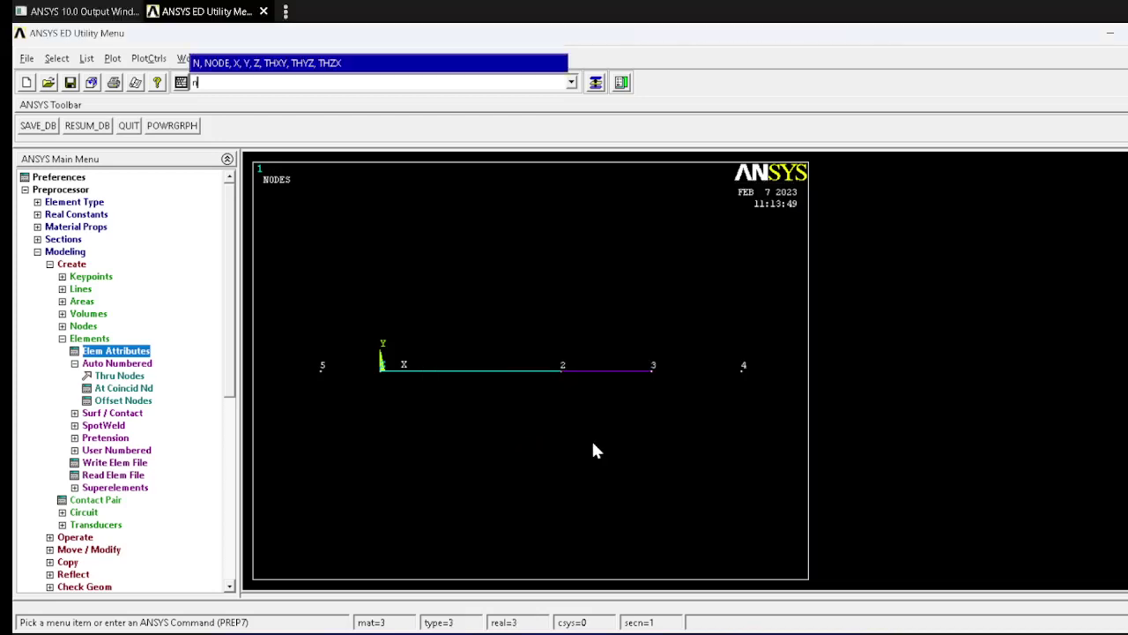
{"action": "left_click", "coordinate": [138, 389]}
{"action": "left_click", "coordinate": [495, 380]}
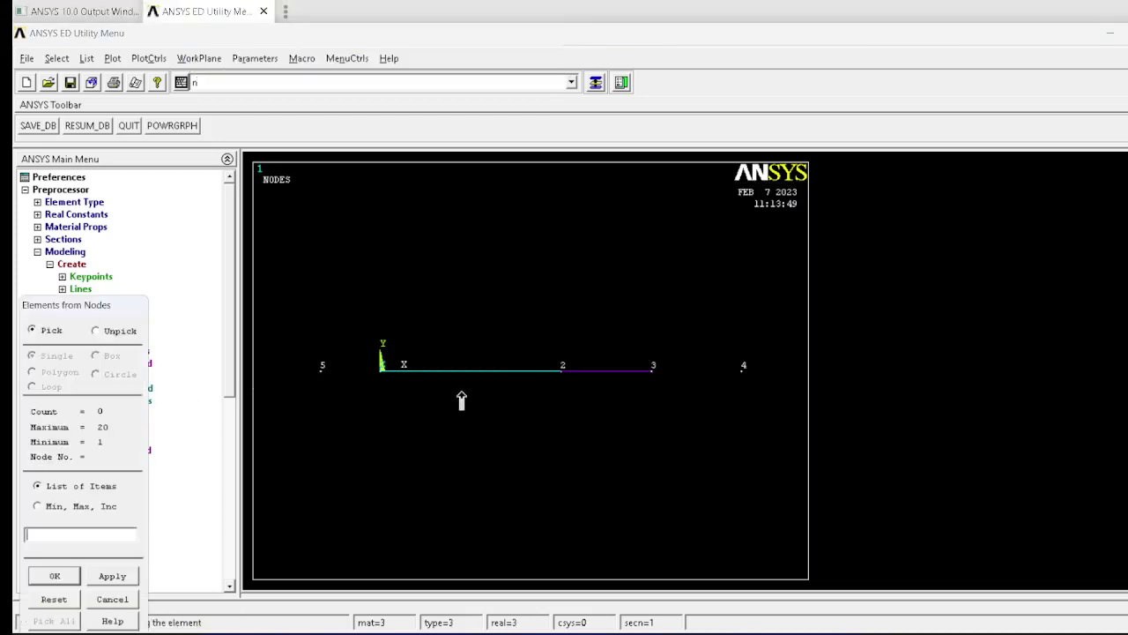
{"action": "left_click", "coordinate": [591, 389]}
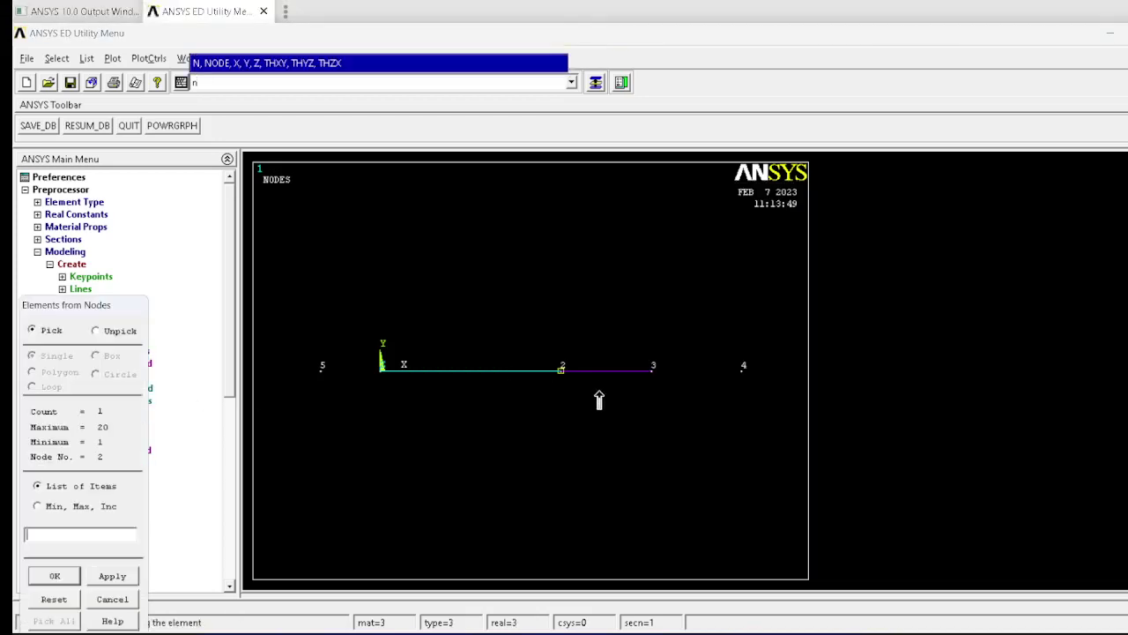
{"action": "left_click", "coordinate": [130, 598]}
Step: Create the third conduction element through nodes 3 and 4, and end the element creation
{"action": "left_click", "coordinate": [137, 375]}
{"action": "left_click", "coordinate": [652, 396]}
{"action": "left_click", "coordinate": [718, 401]}
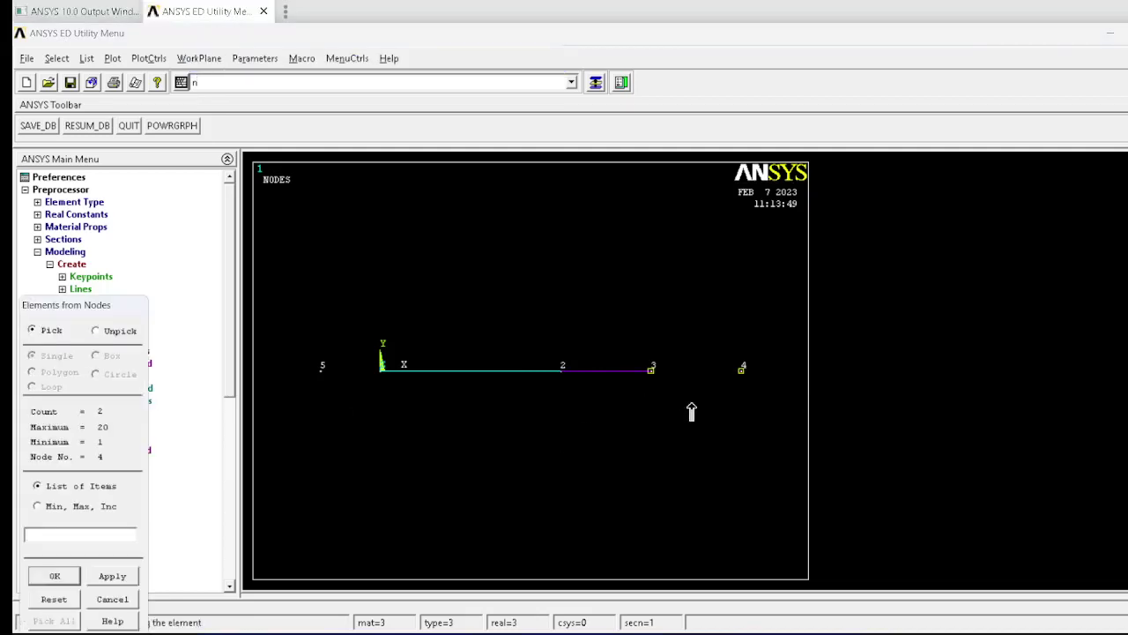
{"action": "left_click", "coordinate": [55, 575]}
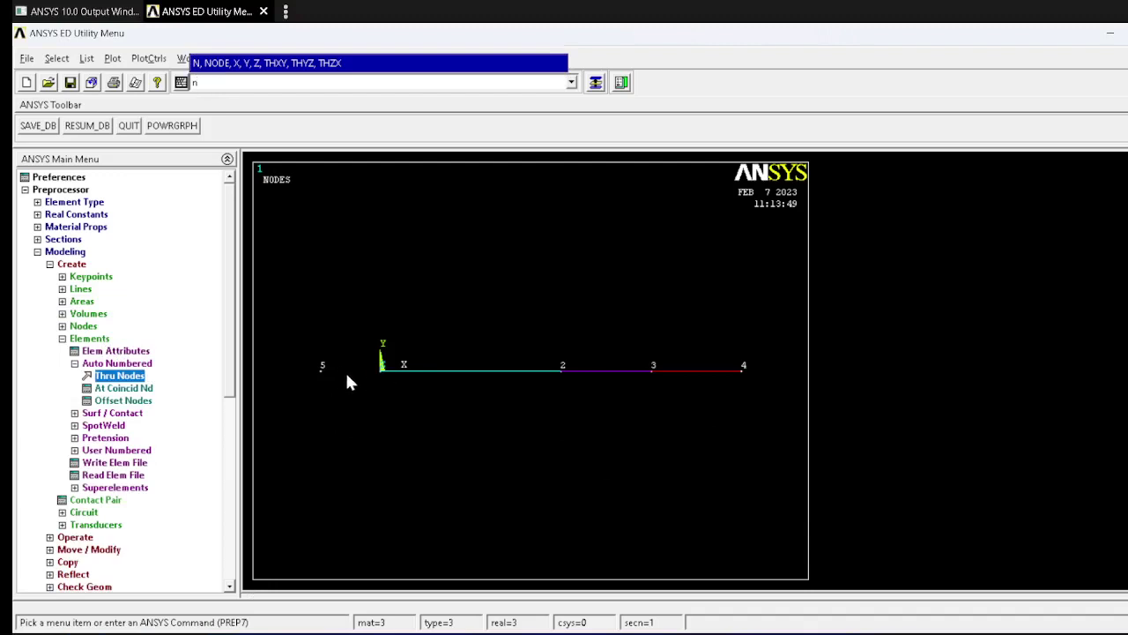
Step: Set the attributes for new elements to element type 4 (LINK34), material 4 and real constant set 4
{"action": "left_click", "coordinate": [103, 351]}
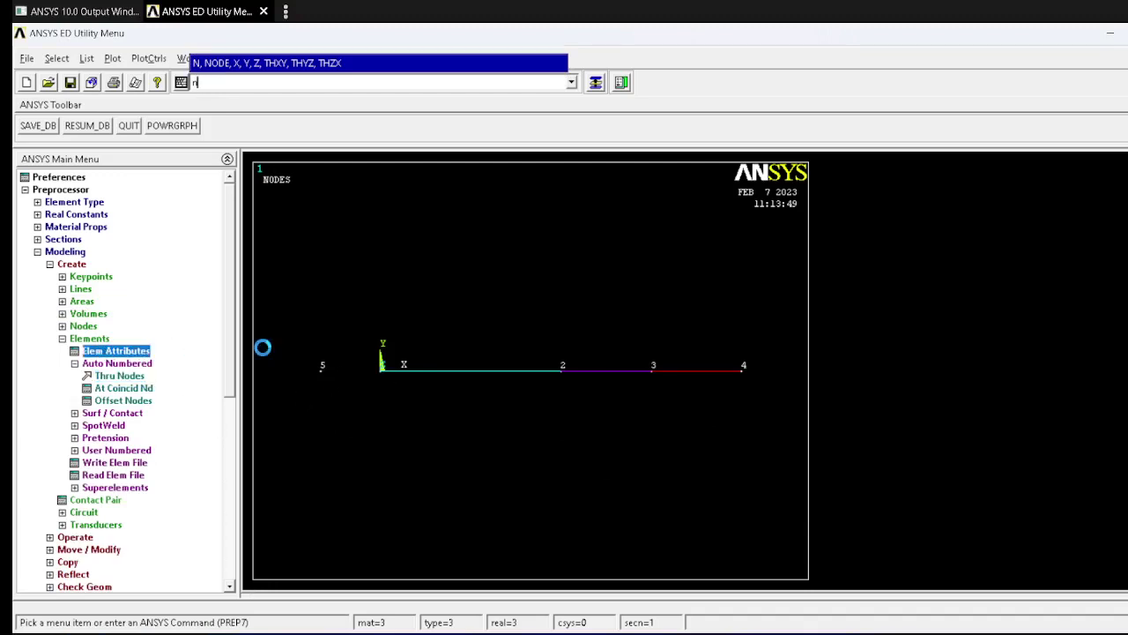
{"action": "left_click", "coordinate": [732, 264]}
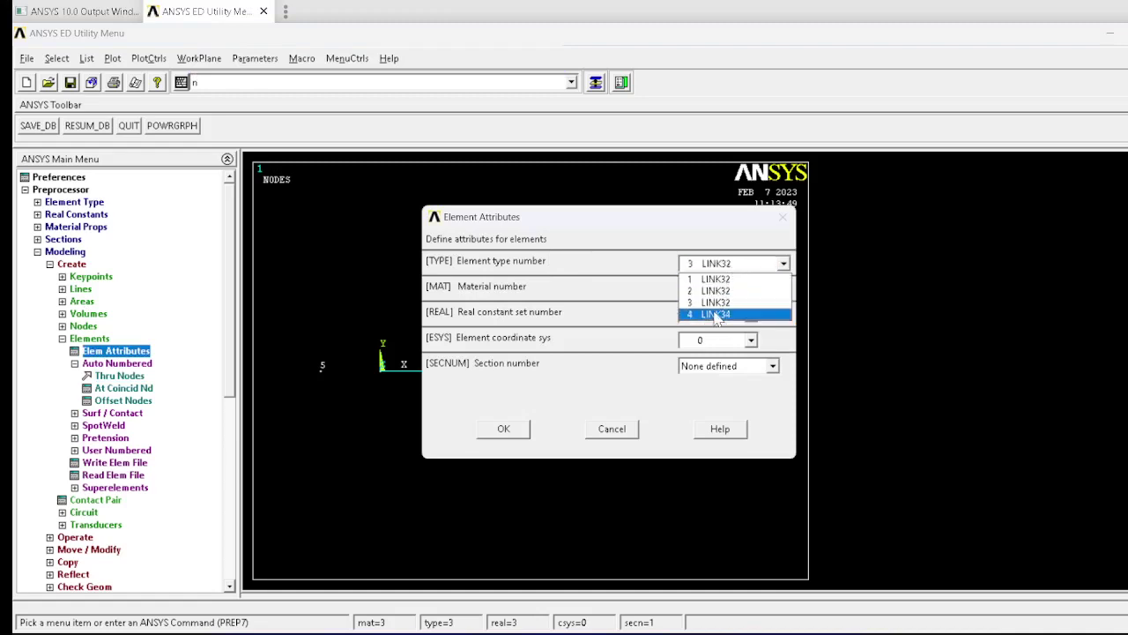
{"action": "left_click", "coordinate": [718, 315]}
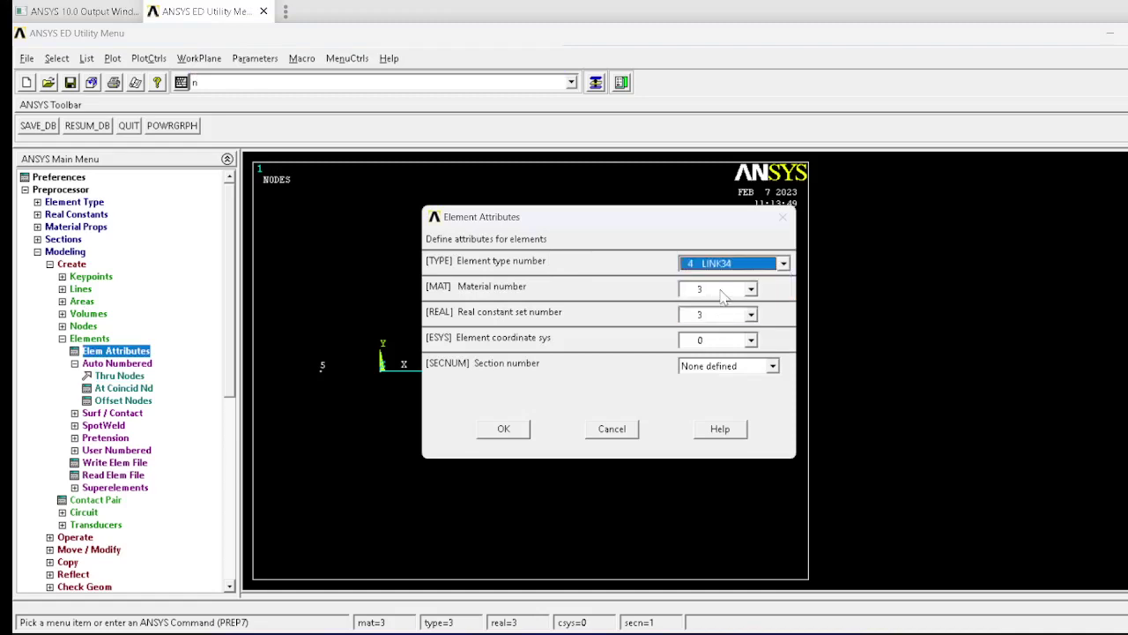
{"action": "left_click", "coordinate": [720, 290]}
{"action": "left_click", "coordinate": [712, 340]}
{"action": "left_click", "coordinate": [716, 315]}
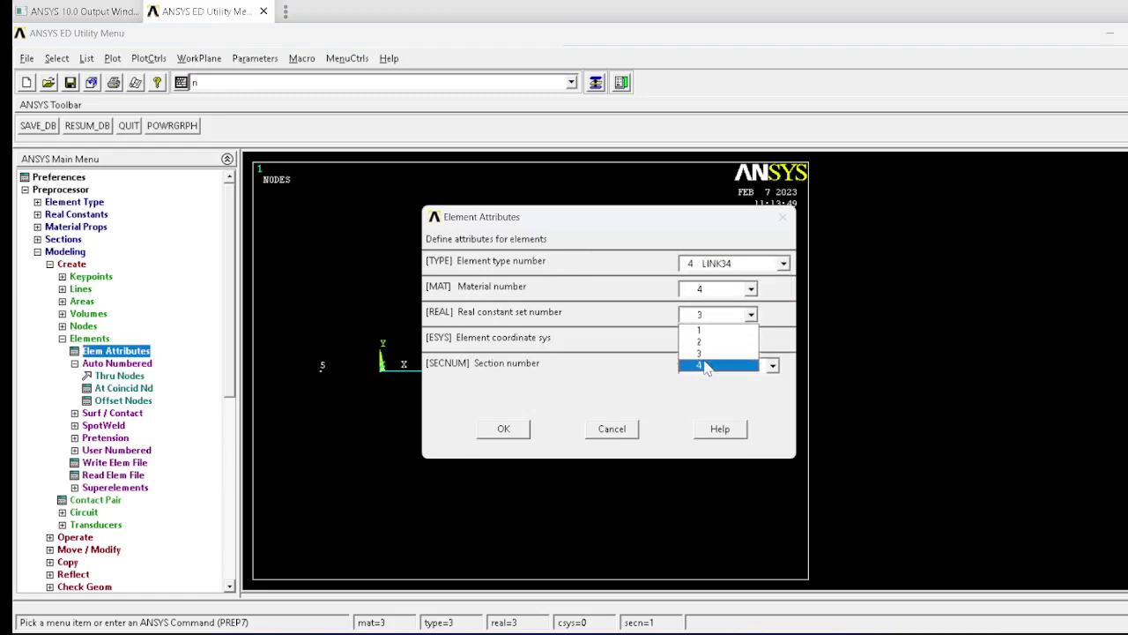
{"action": "left_click", "coordinate": [706, 365]}
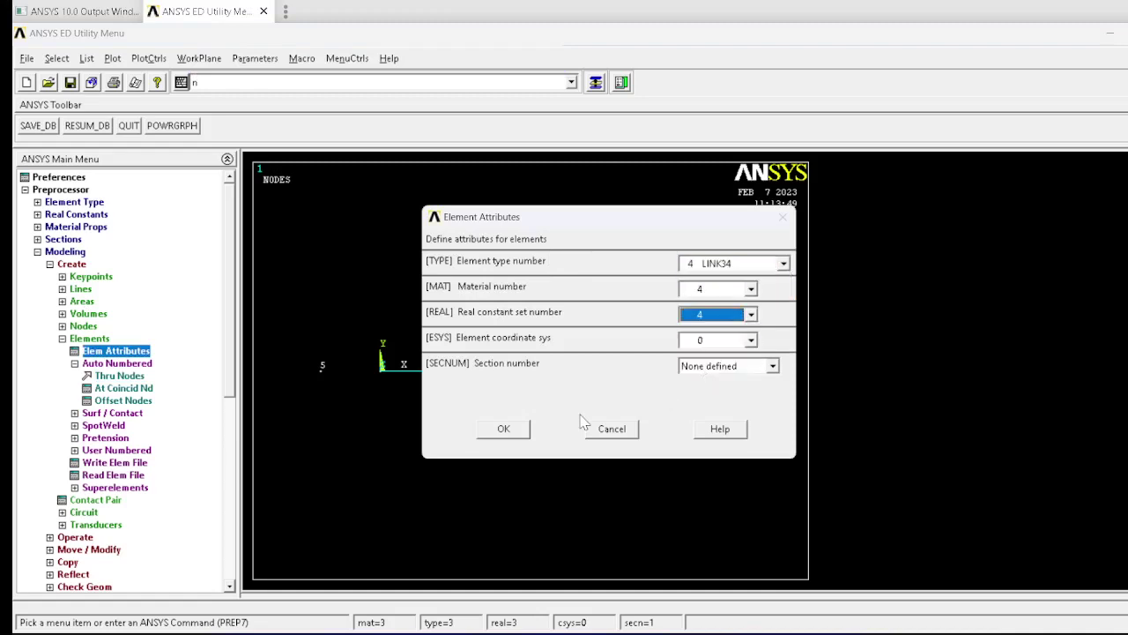
{"action": "left_click", "coordinate": [508, 430]}
Step: Create the convection element through nodes 5 and 1, and end the element creation
{"action": "left_click", "coordinate": [123, 378]}
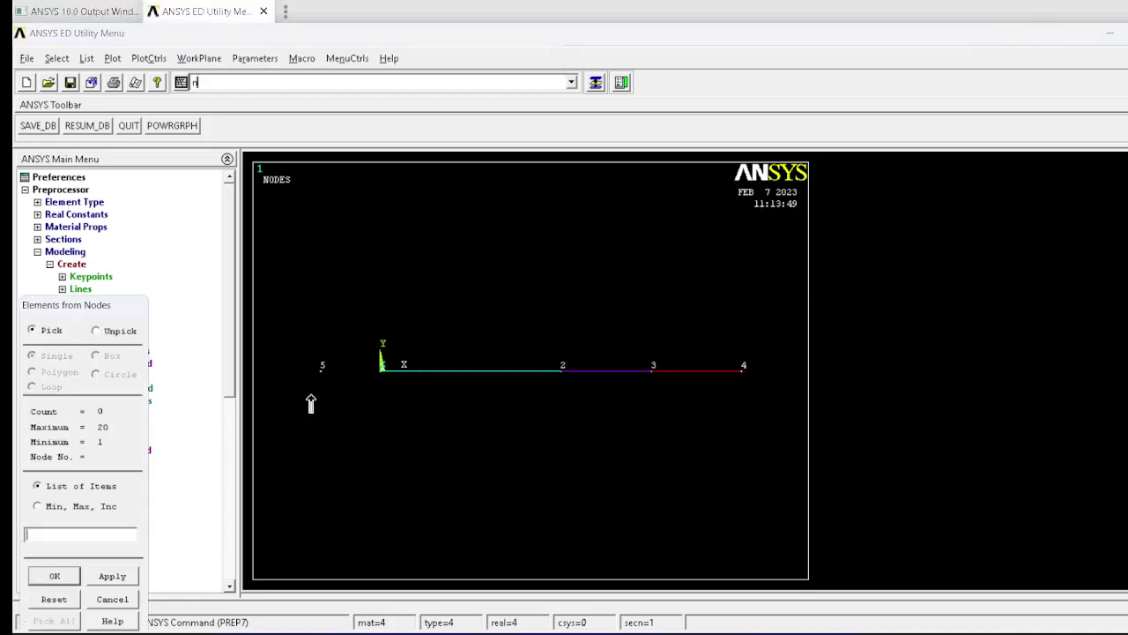
{"action": "left_click", "coordinate": [313, 398]}
{"action": "left_click", "coordinate": [380, 368]}
{"action": "left_click", "coordinate": [70, 577]}
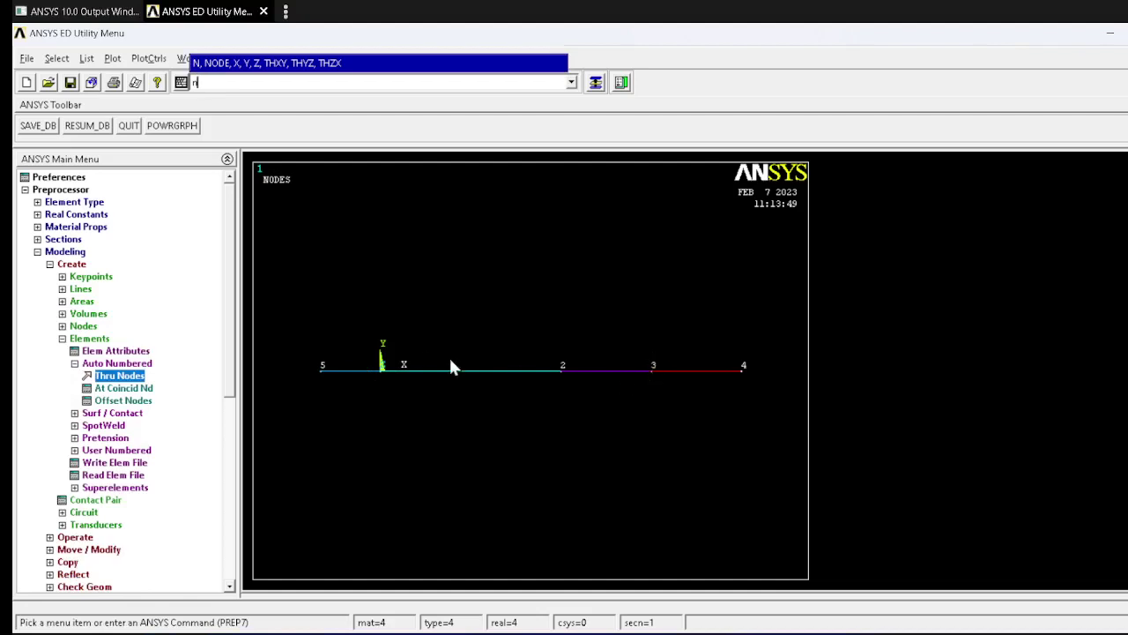
Step: Start defining a thermal temperature load on nodes in the solution phase, with node 5 as the loaded node
{"action": "left_click", "coordinate": [48, 252]}
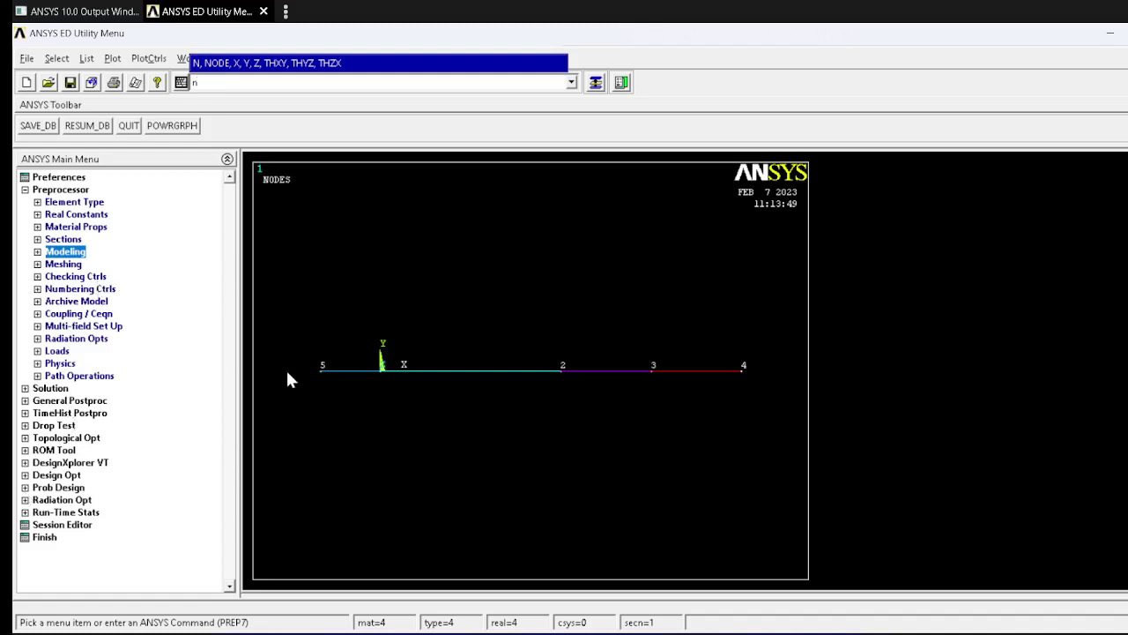
{"action": "left_click", "coordinate": [60, 389]}
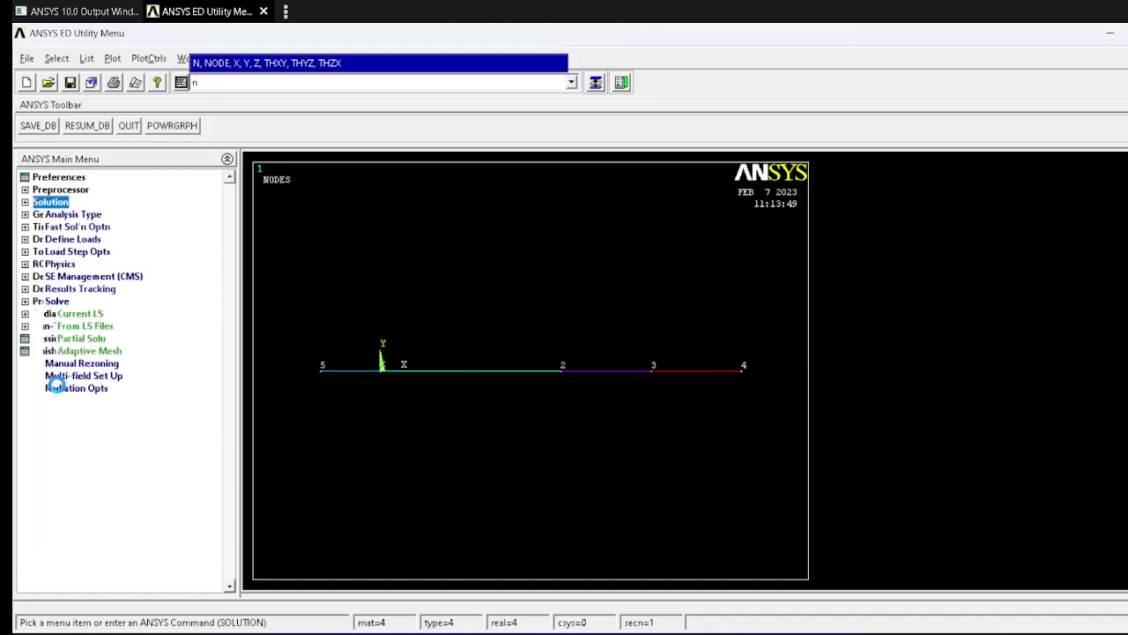
{"action": "left_click", "coordinate": [69, 241]}
{"action": "left_click", "coordinate": [70, 264]}
{"action": "left_click", "coordinate": [72, 265]}
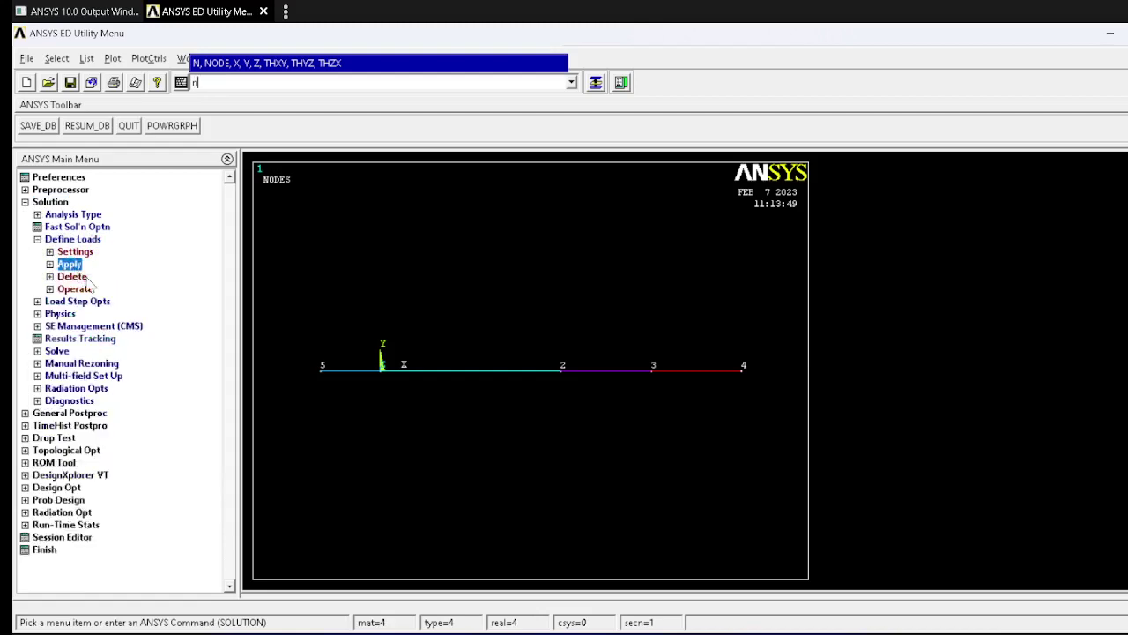
{"action": "left_click", "coordinate": [69, 266]}
{"action": "left_click", "coordinate": [87, 277]}
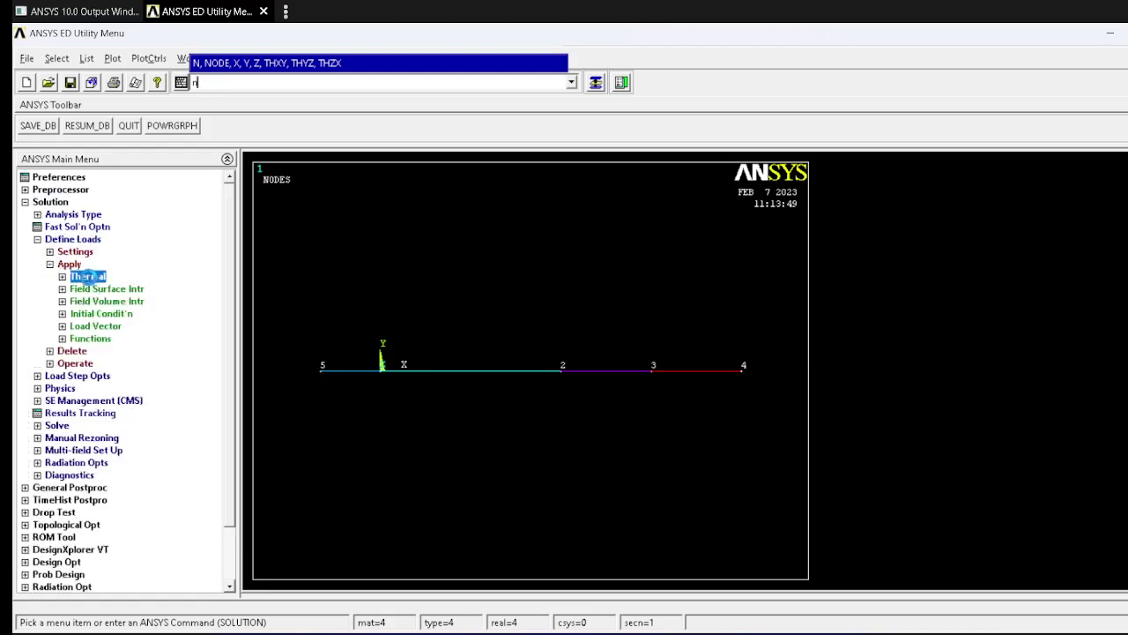
{"action": "left_click", "coordinate": [110, 289]}
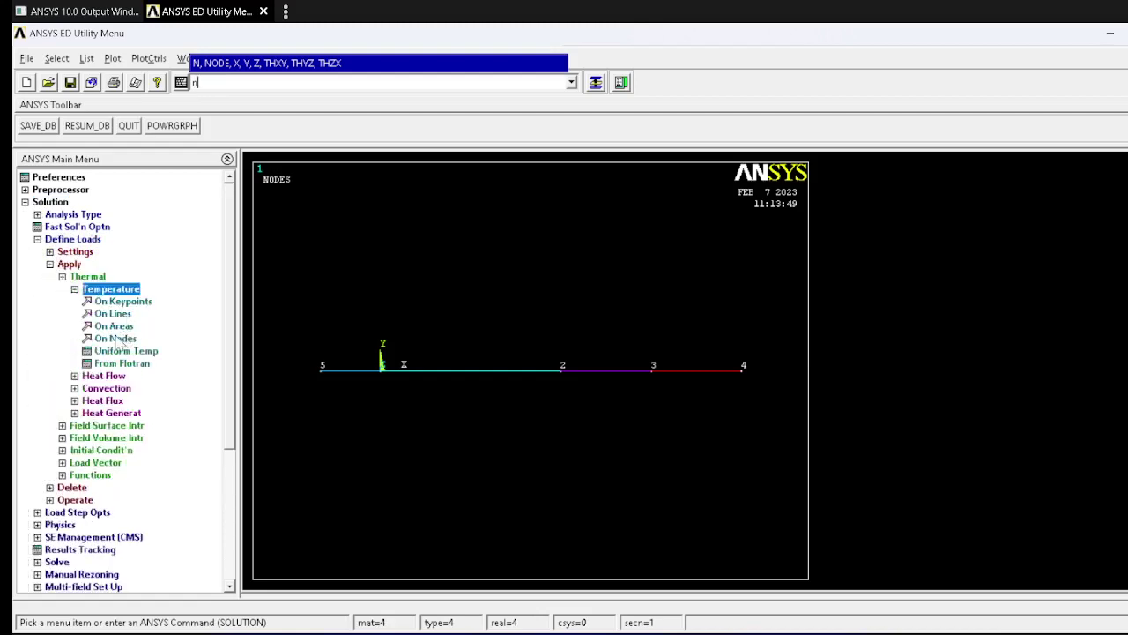
{"action": "left_click", "coordinate": [116, 338]}
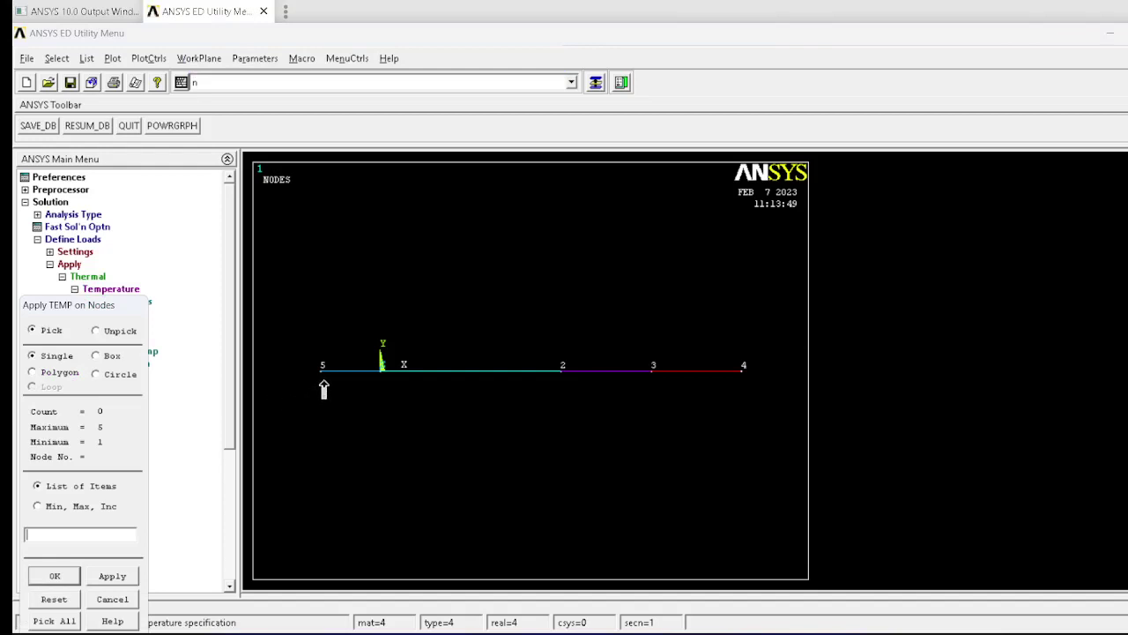
{"action": "left_click", "coordinate": [324, 379]}
{"action": "left_click", "coordinate": [63, 577]}
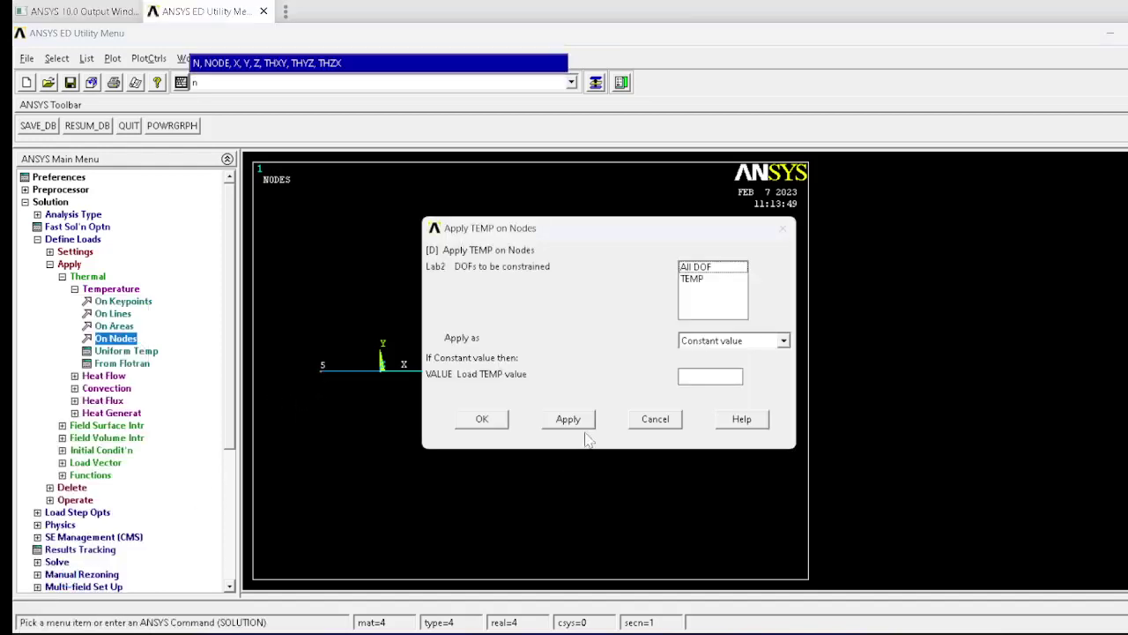
Step: Apply a constant TEMP value of 800 to node 5, consulting the Problem 6.1 statement in the Word document
{"action": "left_click", "coordinate": [696, 268]}
{"action": "left_click", "coordinate": [693, 280]}
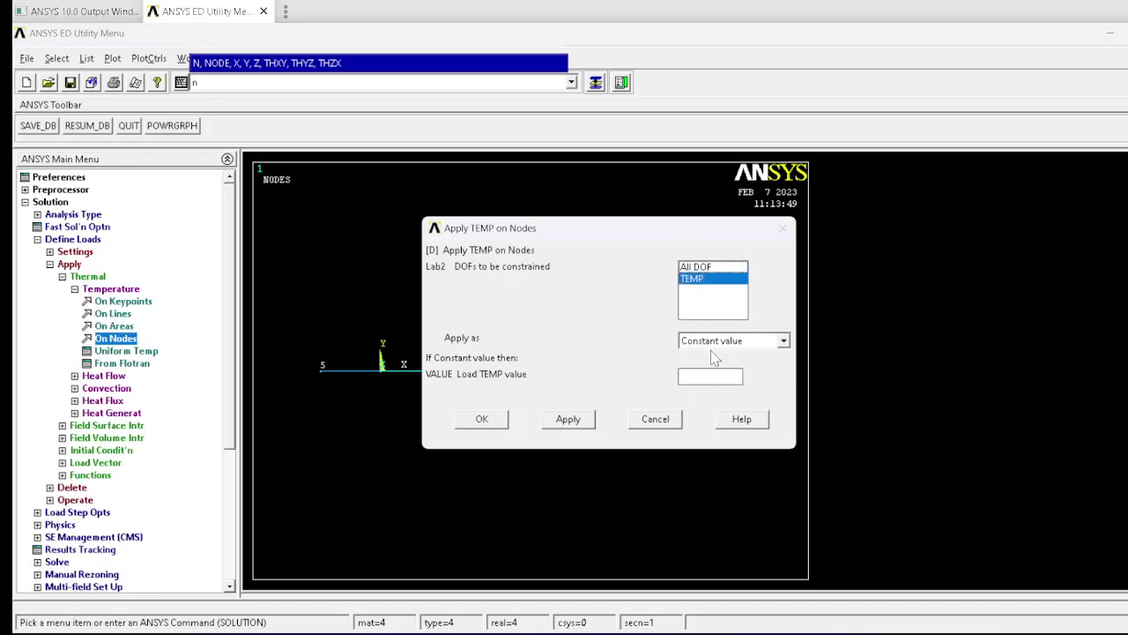
{"action": "left_click", "coordinate": [698, 377]}
{"action": "key", "text": "alt+Tab"}
{"action": "key", "text": "alt+Tab"}
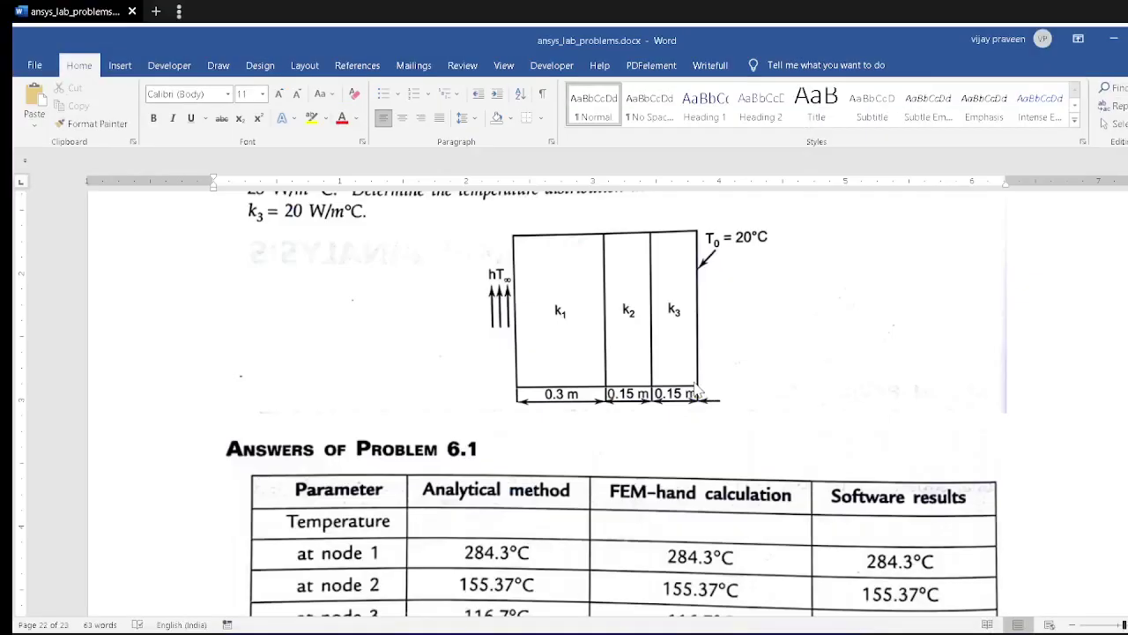
{"action": "scroll", "coordinate": [558, 357], "scroll_direction": "up", "scroll_amount": 1}
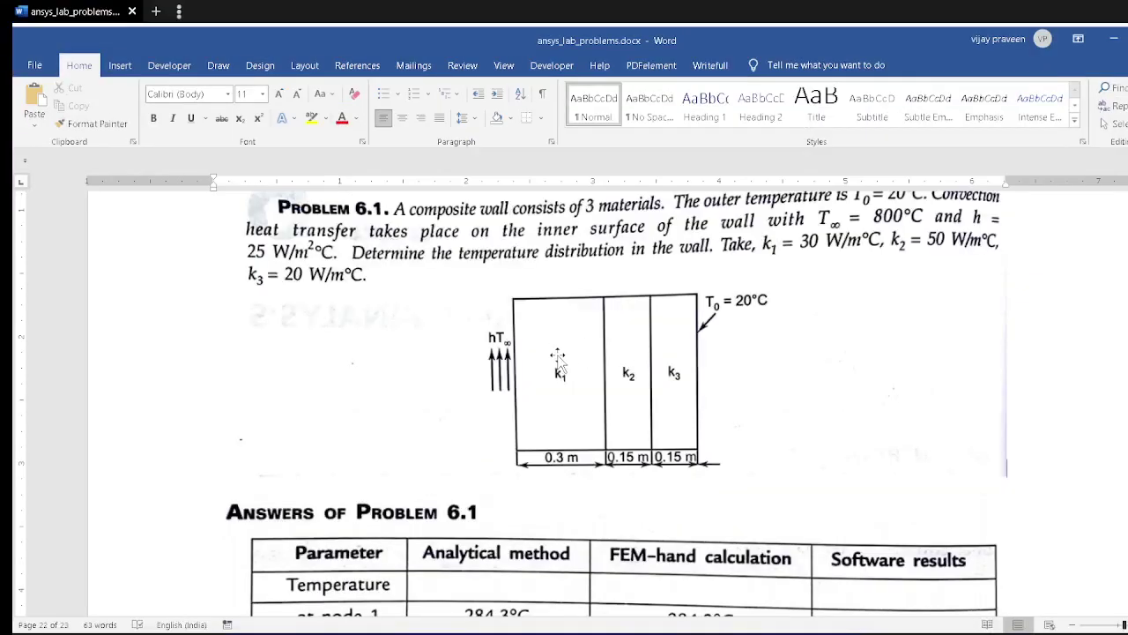
{"action": "key", "text": "alt+Tab"}
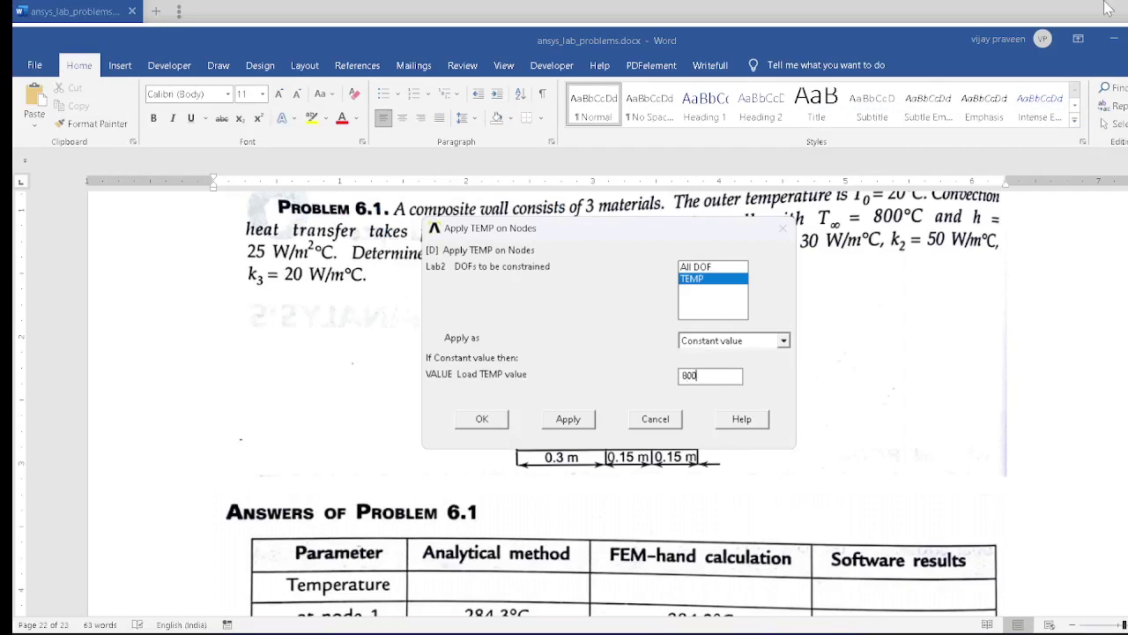
{"action": "left_click", "coordinate": [566, 416]}
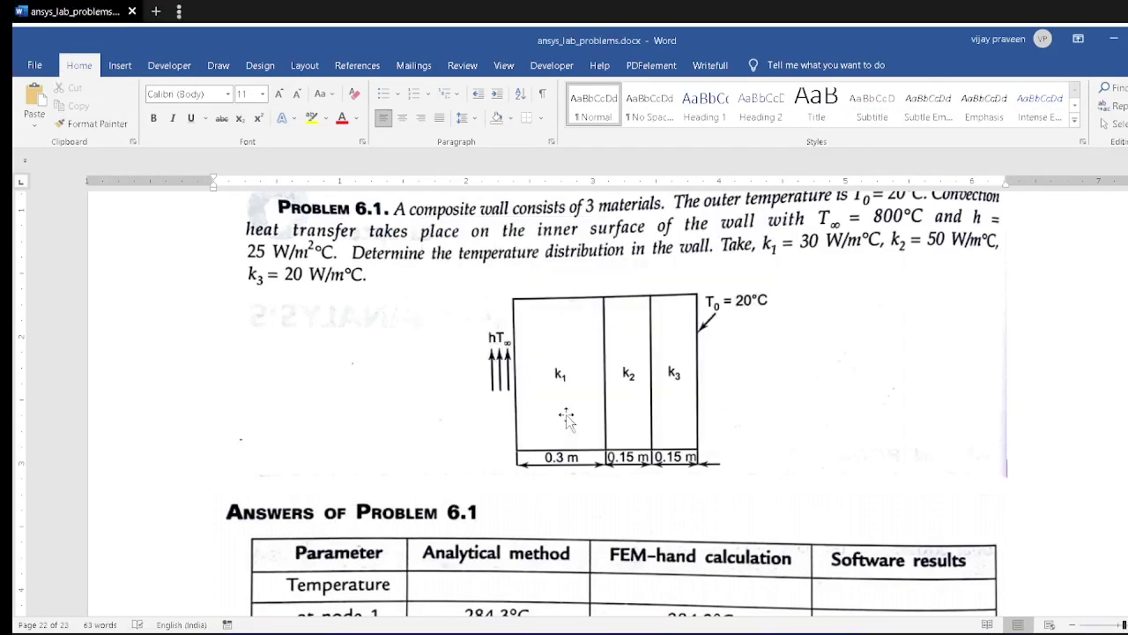
Step: Return to ANSYS and apply a constant TEMP value of 20 to node 4 at the wall's outer end
{"action": "key", "text": "alt+Tab"}
{"action": "left_click", "coordinate": [743, 372]}
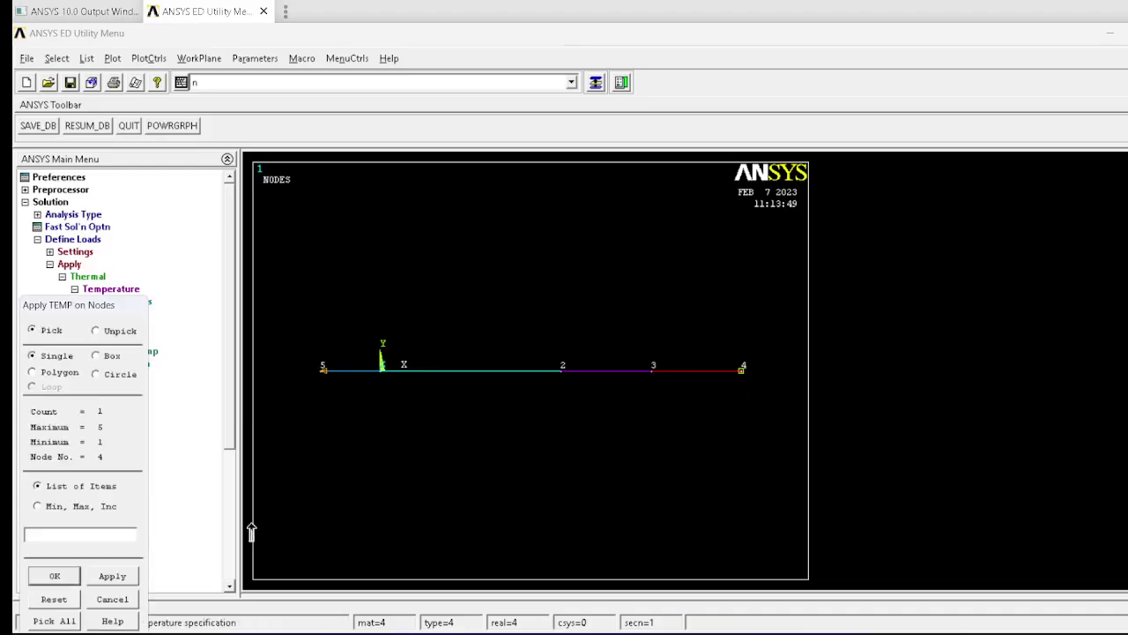
{"action": "left_click", "coordinate": [54, 575]}
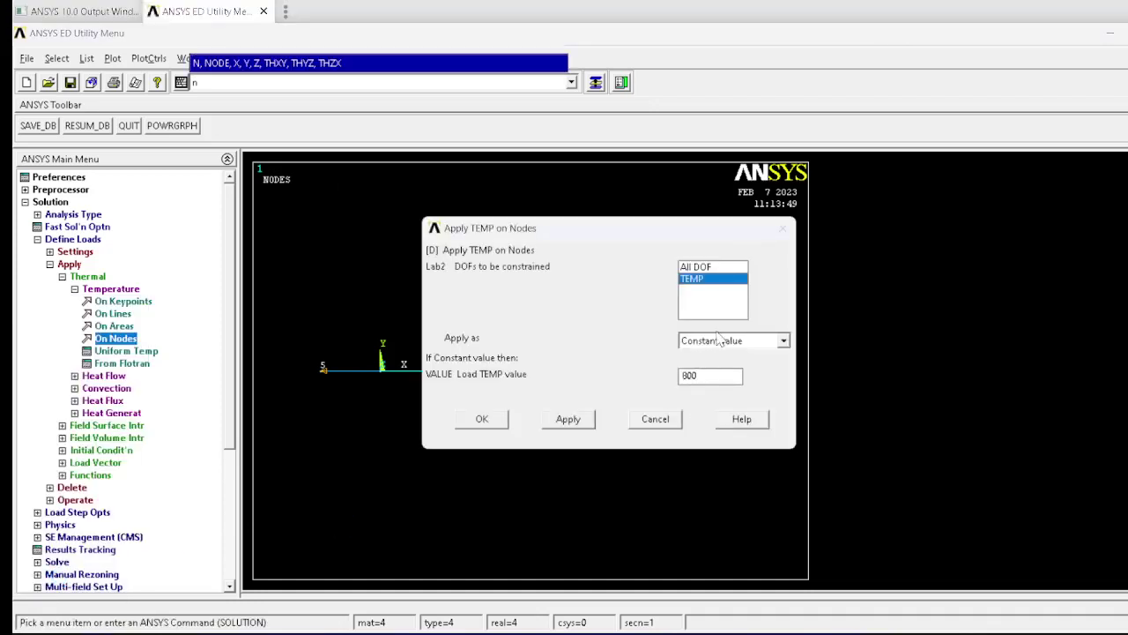
{"action": "double_click", "coordinate": [705, 375]}
{"action": "type", "text": "20"}
{"action": "left_click", "coordinate": [483, 420]}
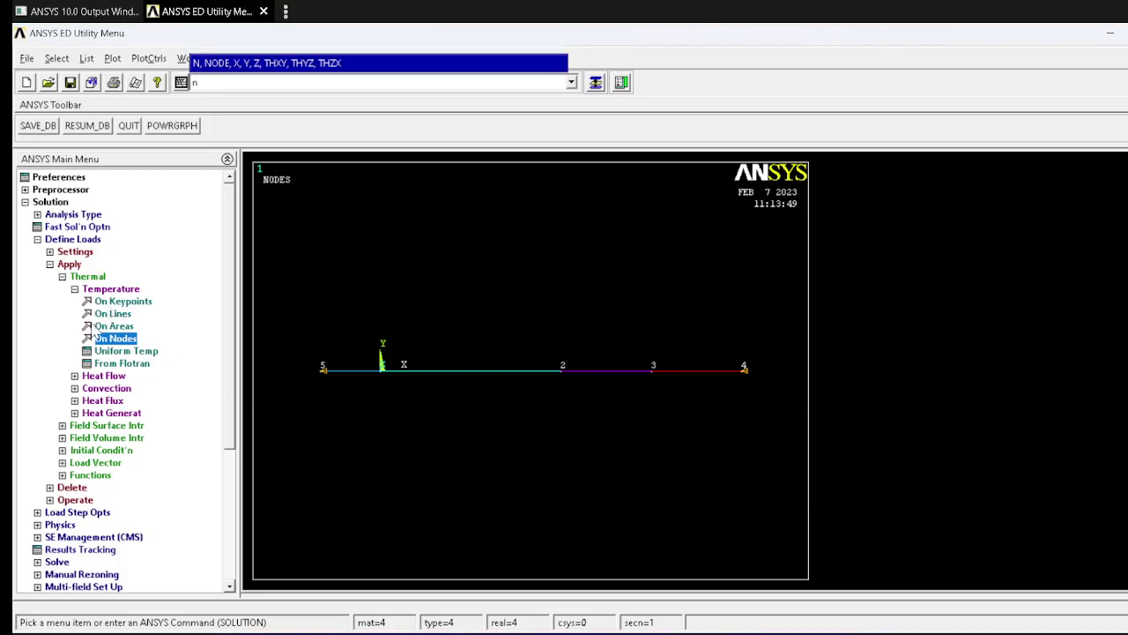
Step: Solve the current load step, accepting the load data check, and close the solution note and status listing
{"action": "left_click", "coordinate": [82, 388]}
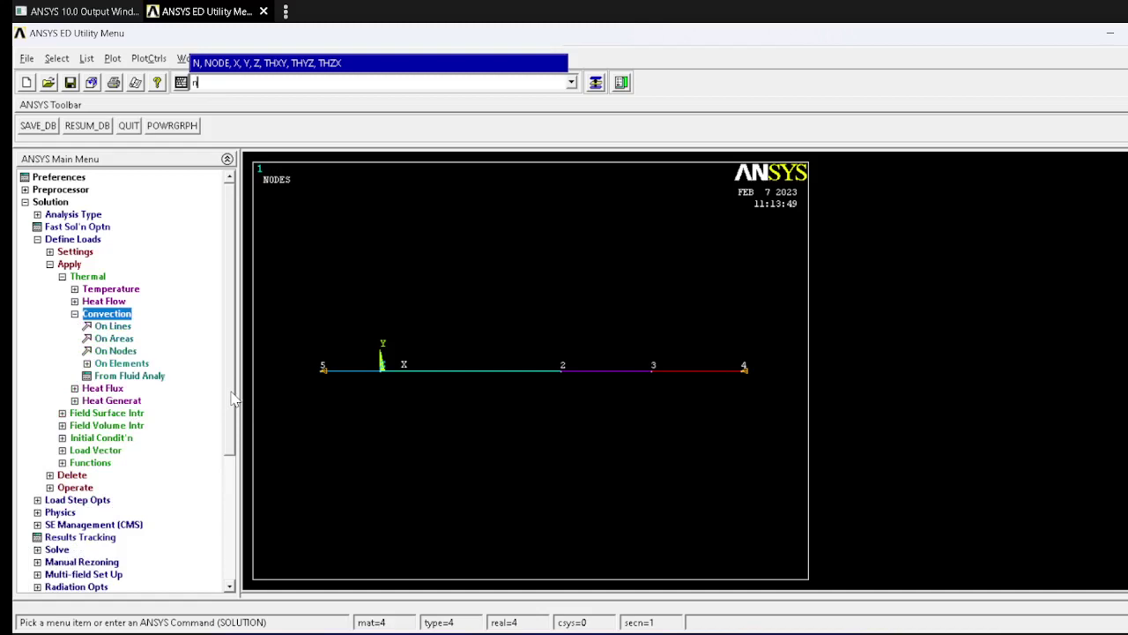
{"action": "scroll", "coordinate": [231, 404], "scroll_direction": "down", "scroll_amount": 3}
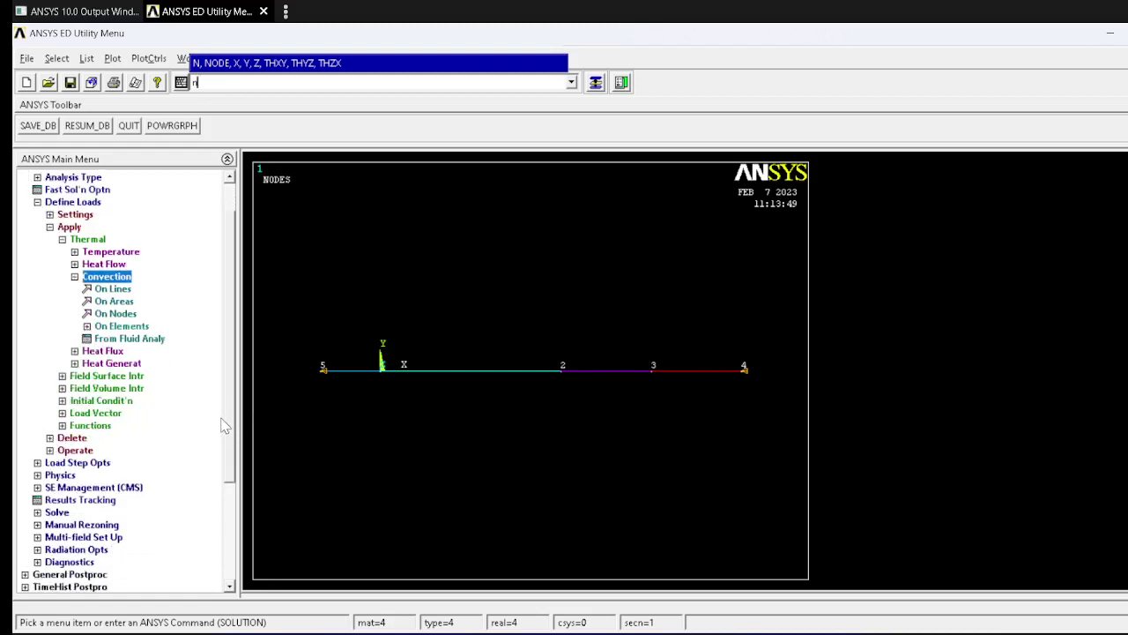
{"action": "scroll", "coordinate": [217, 443], "scroll_direction": "down", "scroll_amount": 3}
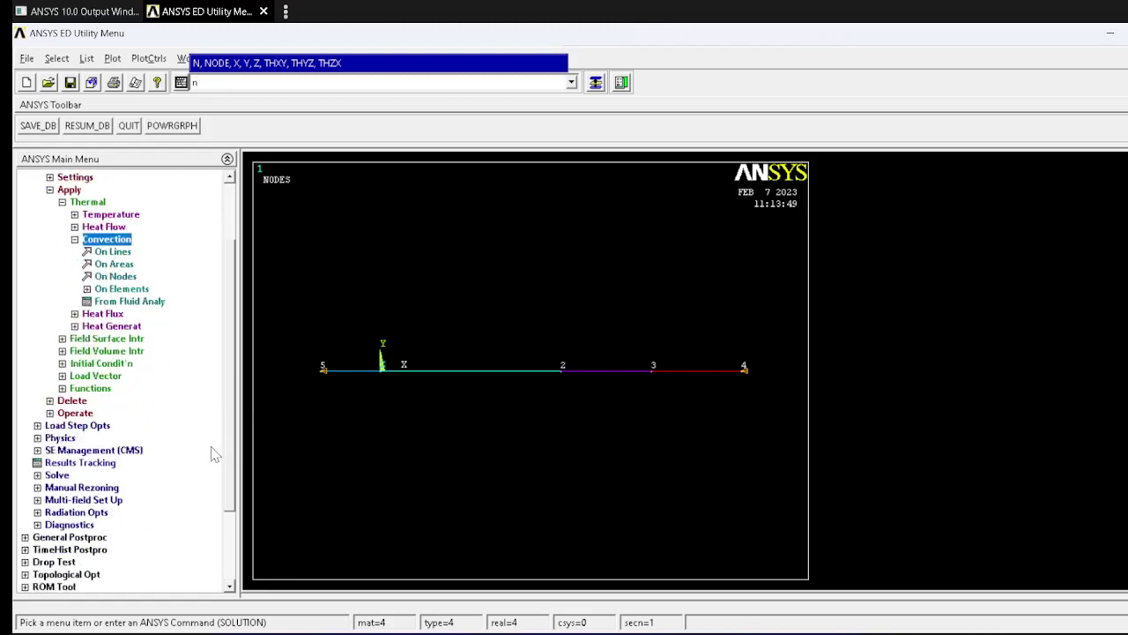
{"action": "scroll", "coordinate": [211, 454], "scroll_direction": "down", "scroll_amount": 4}
{"action": "left_click", "coordinate": [56, 425]}
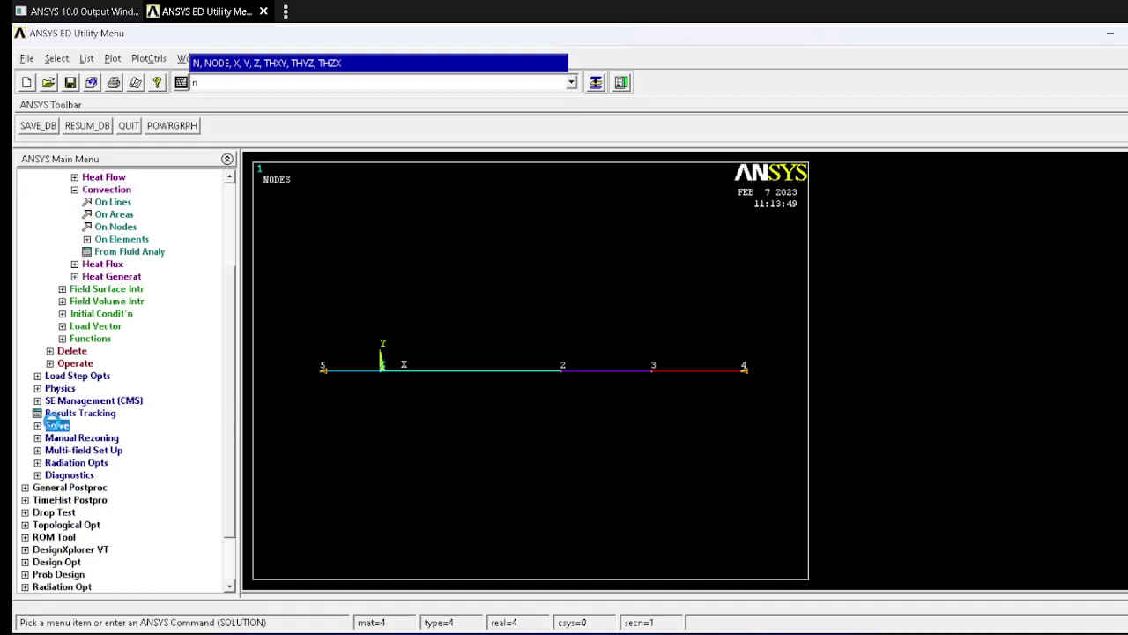
{"action": "left_click", "coordinate": [82, 314]}
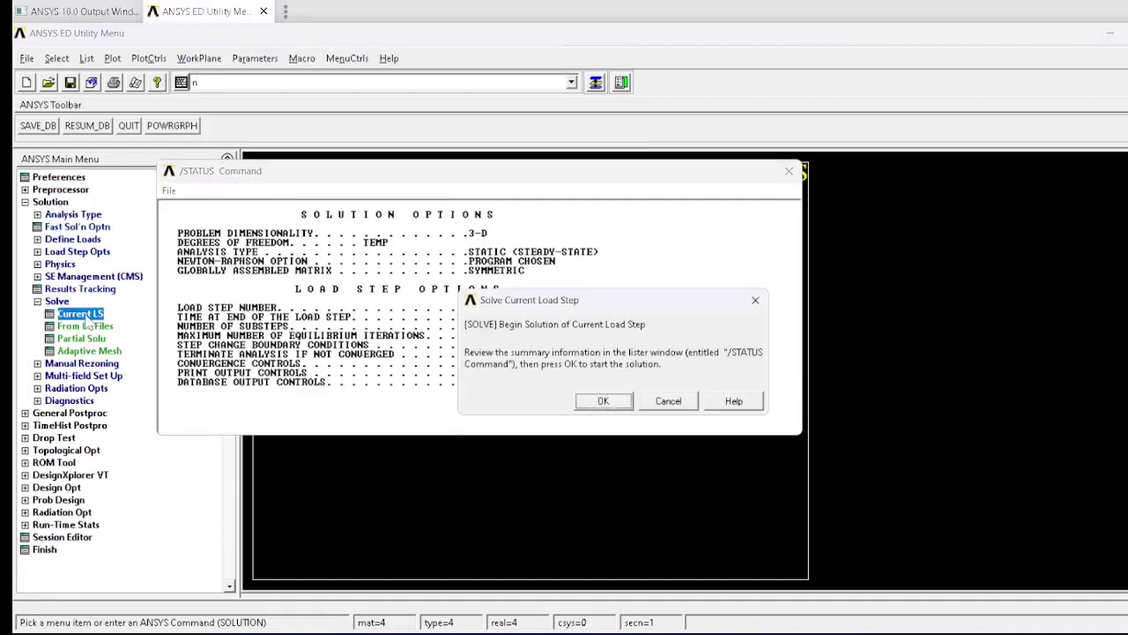
{"action": "left_click", "coordinate": [607, 399]}
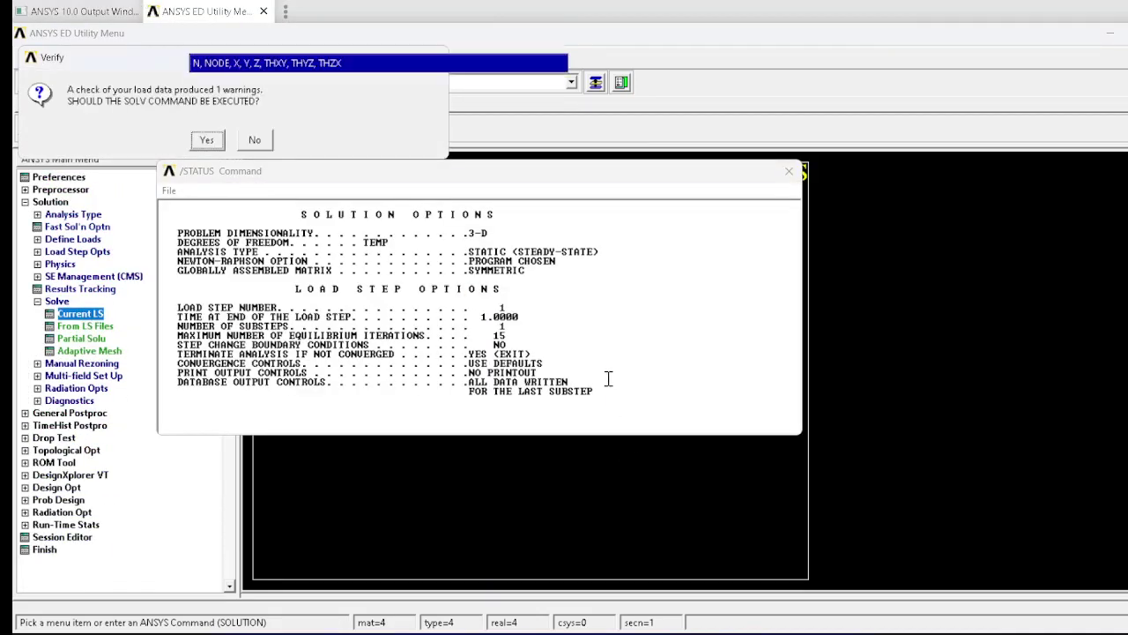
{"action": "left_click", "coordinate": [197, 140]}
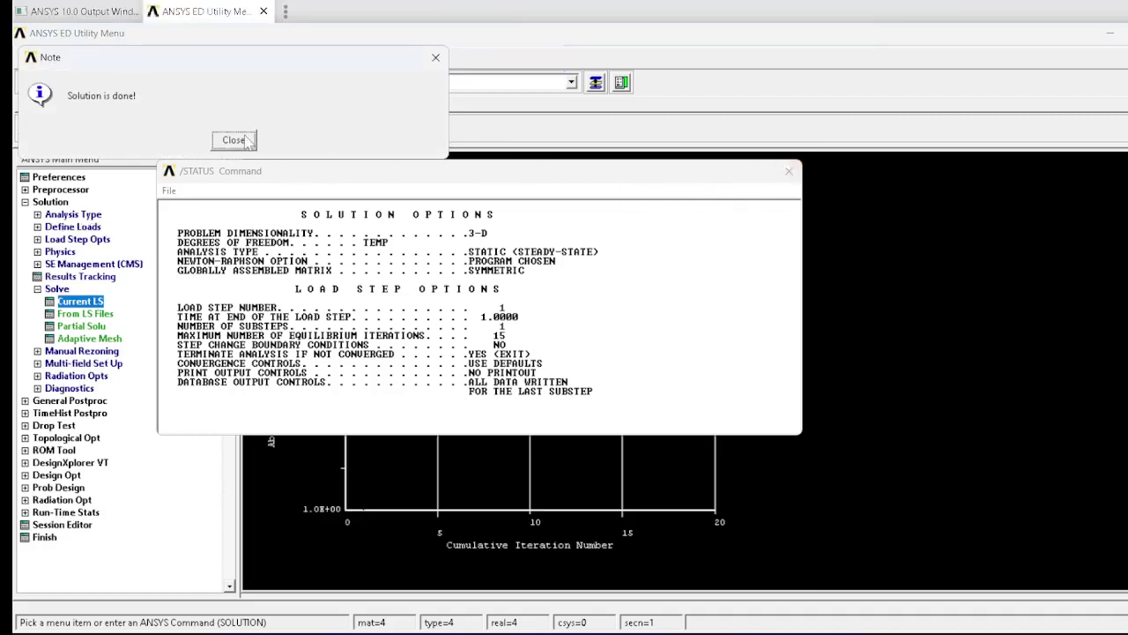
{"action": "left_click", "coordinate": [233, 141]}
{"action": "type", "text": "n"}
{"action": "left_click", "coordinate": [788, 171]}
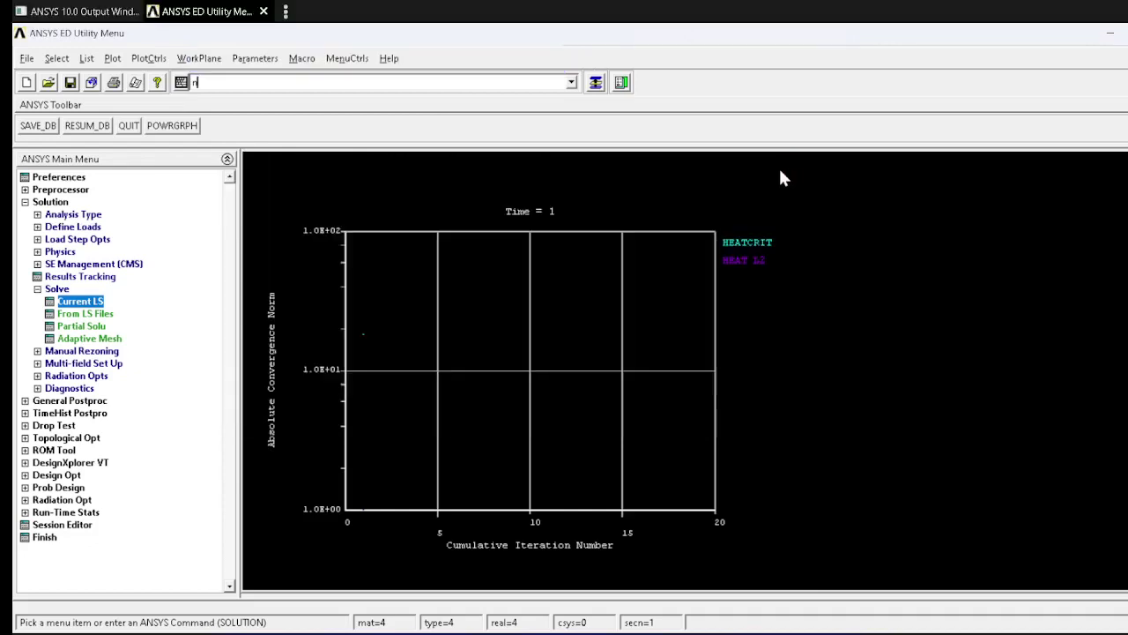
Step: List the nodal temperatures from the DOF solution in the general postprocessor and move the listing clear of the main menu
{"action": "left_click", "coordinate": [53, 401]}
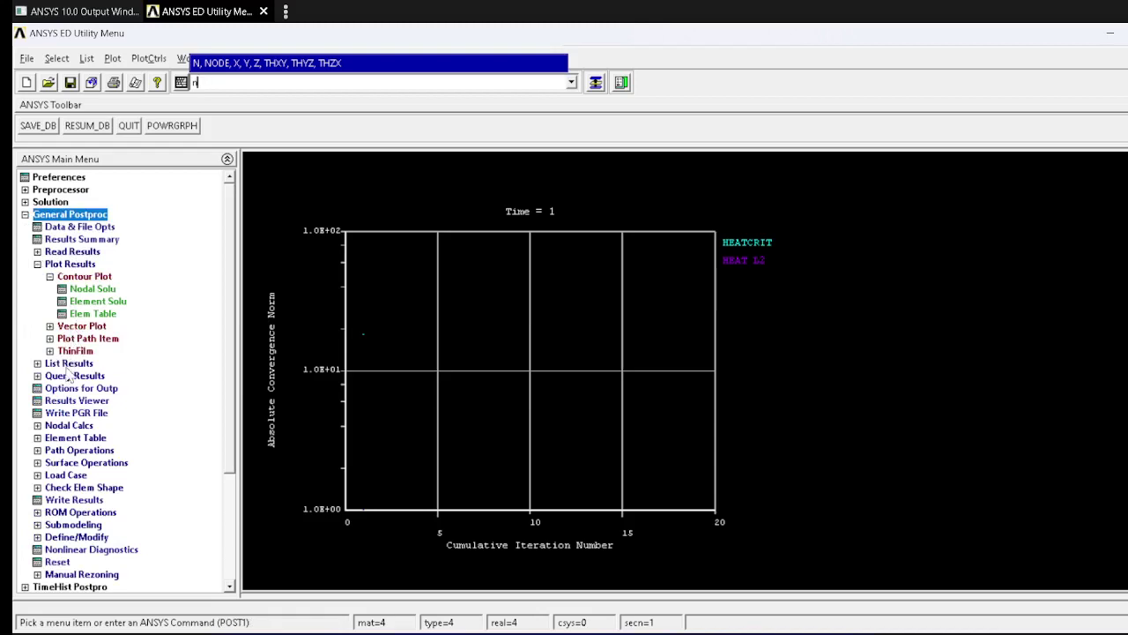
{"action": "left_click", "coordinate": [64, 363]}
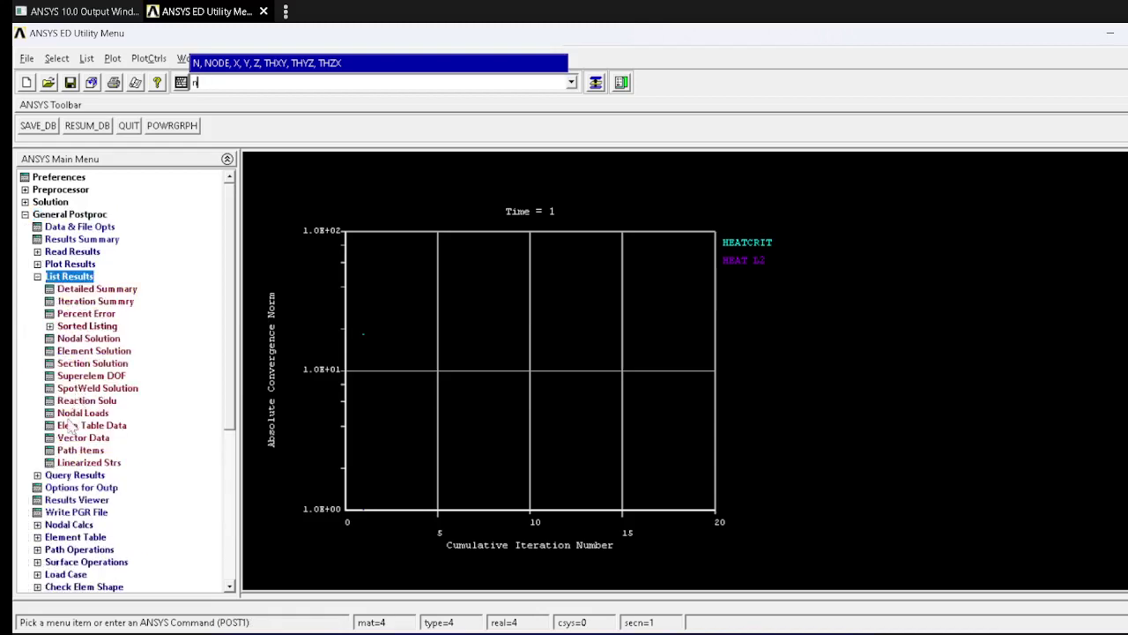
{"action": "left_click", "coordinate": [88, 339]}
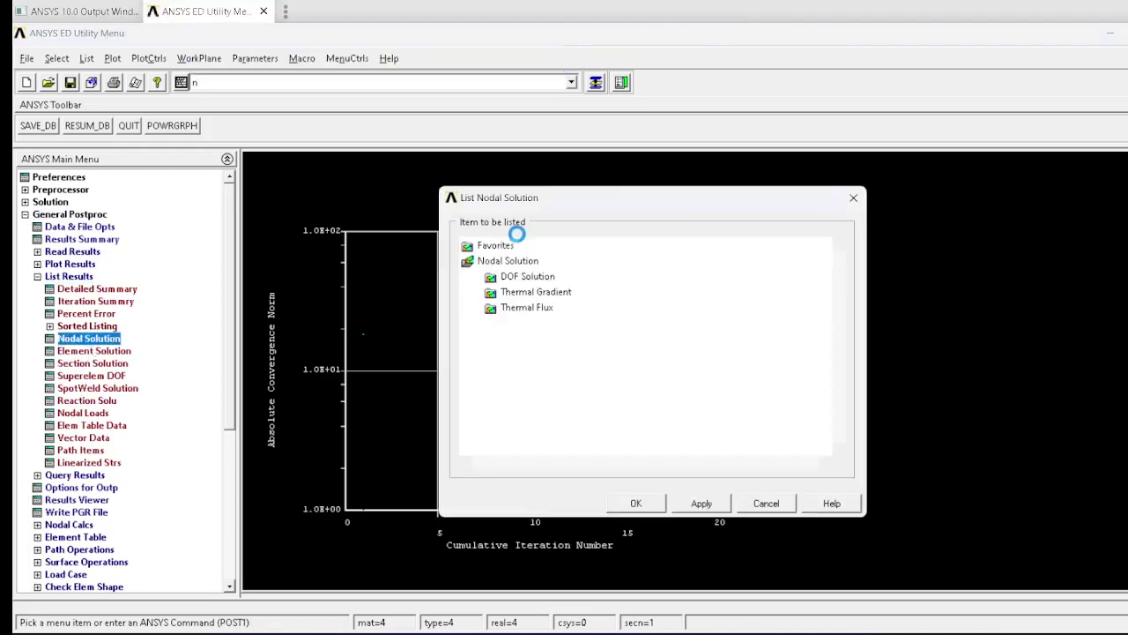
{"action": "left_click", "coordinate": [518, 278]}
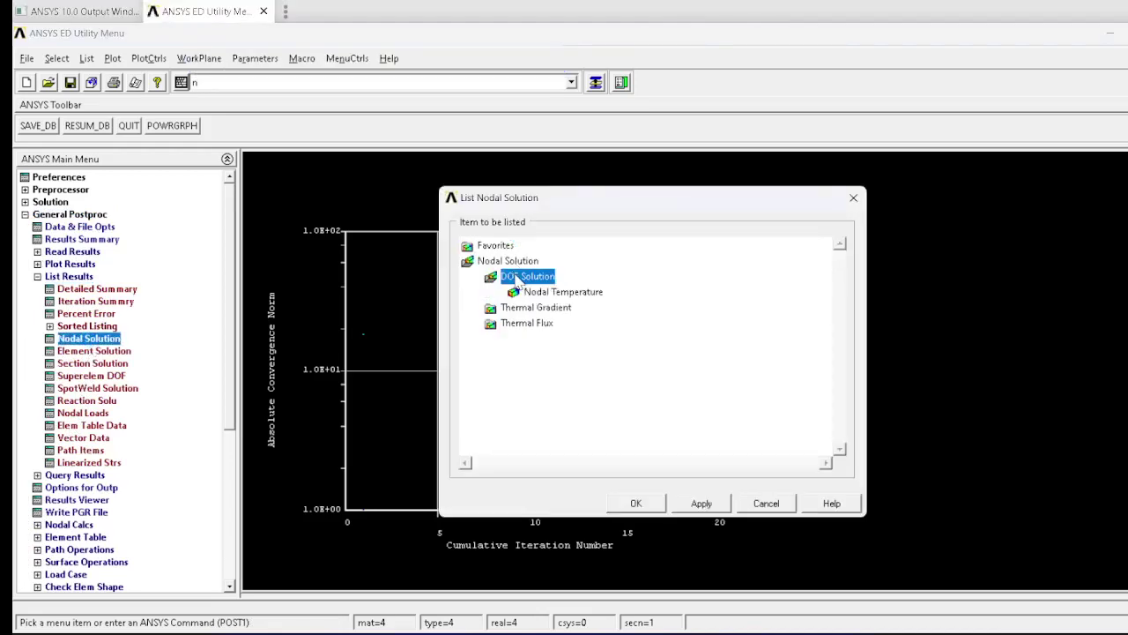
{"action": "left_click", "coordinate": [563, 292]}
{"action": "left_click", "coordinate": [635, 504]}
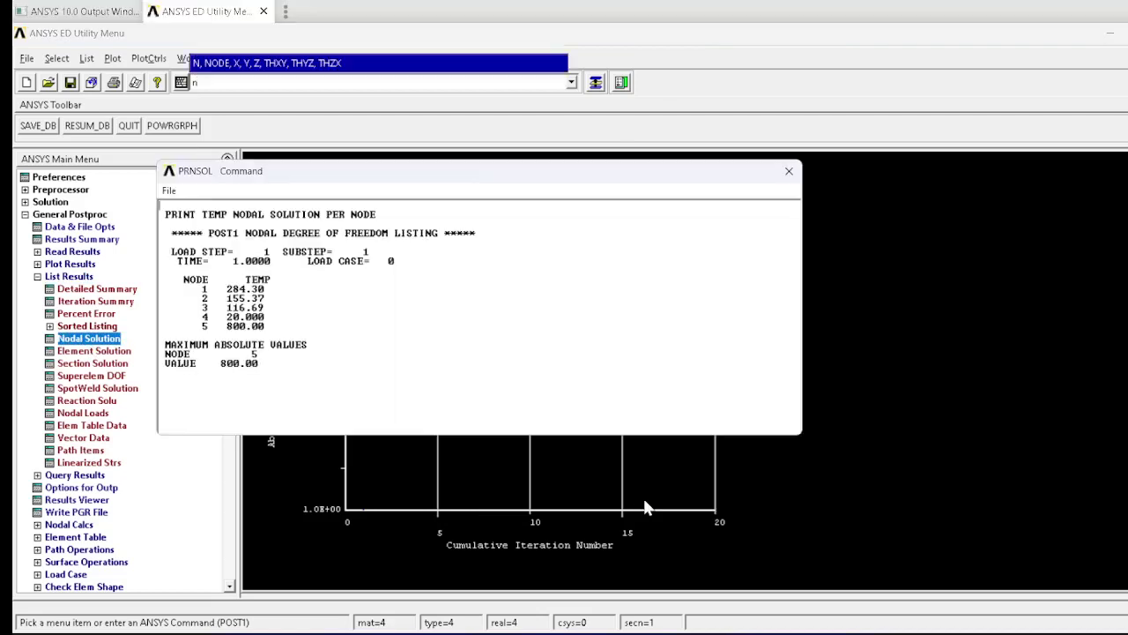
{"action": "left_click_drag", "start_coordinate": [490, 173], "coordinate": [717, 193]}
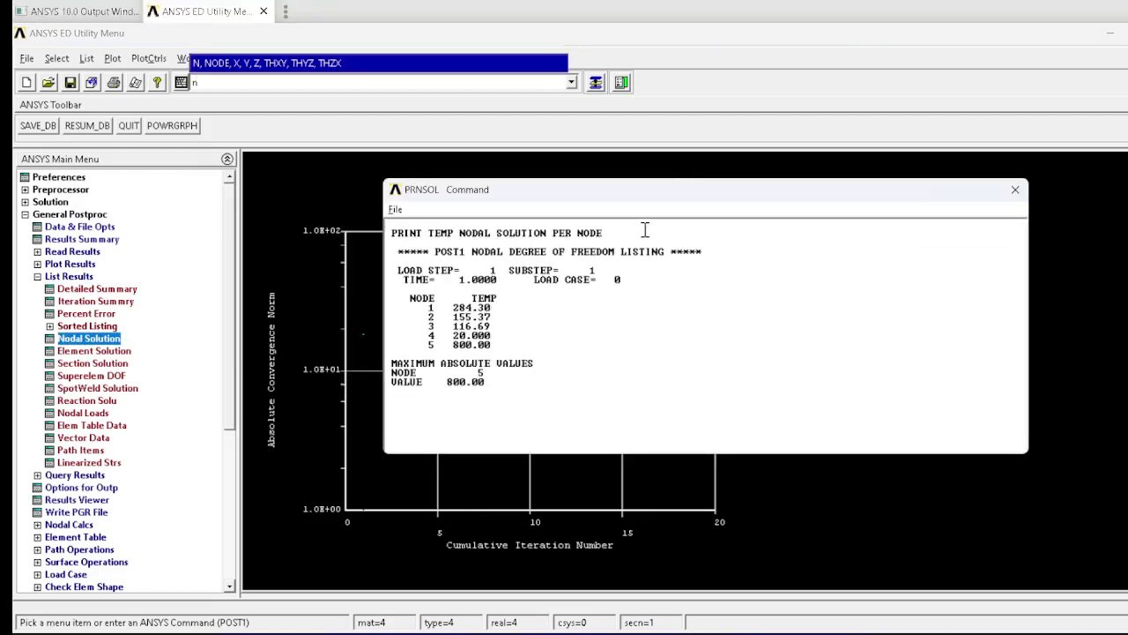
Step: Compare the listed temperatures at nodes 1, 2 and 3 with the Problem 6.1 answers table in the Word document
{"action": "key", "text": "alt+Tab"}
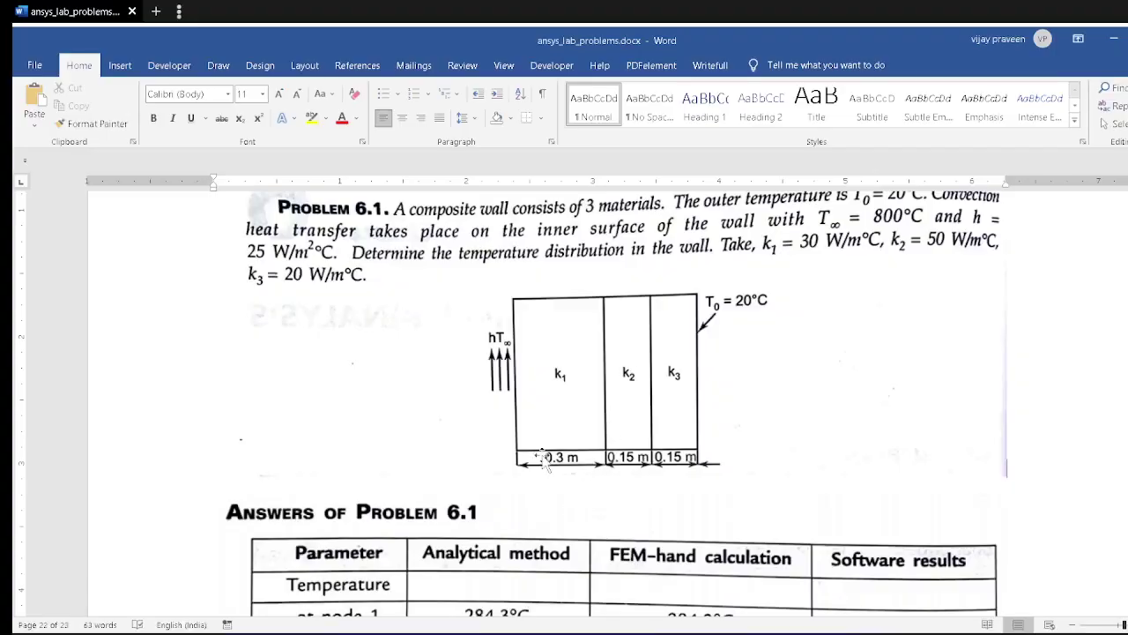
{"action": "scroll", "coordinate": [529, 458], "scroll_direction": "down", "scroll_amount": 5}
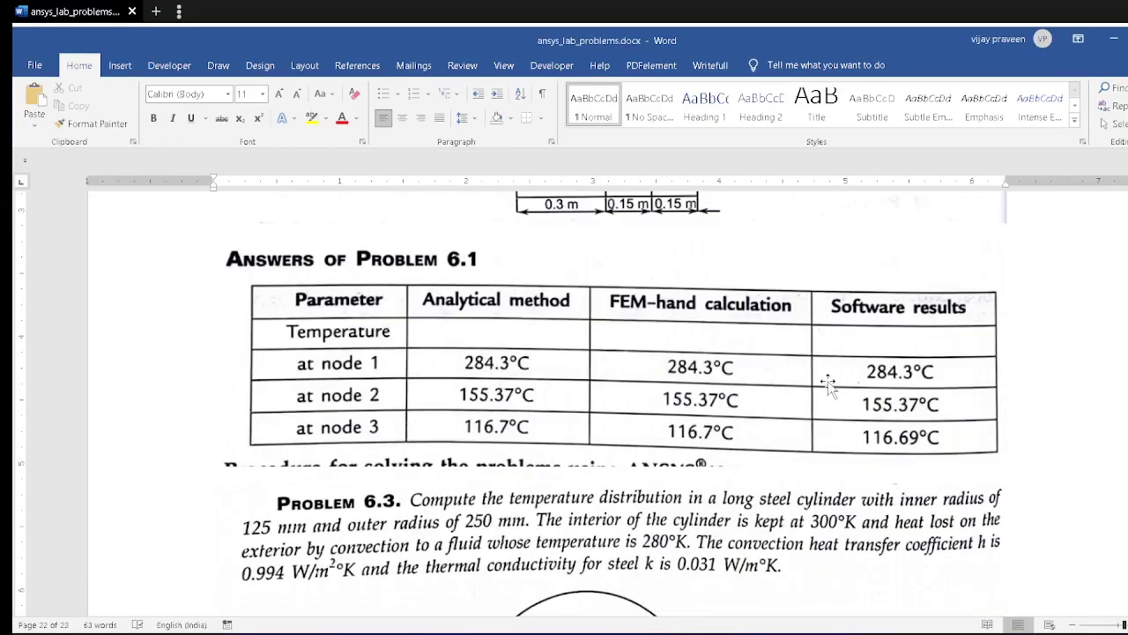
{"action": "key", "text": "alt+Tab"}
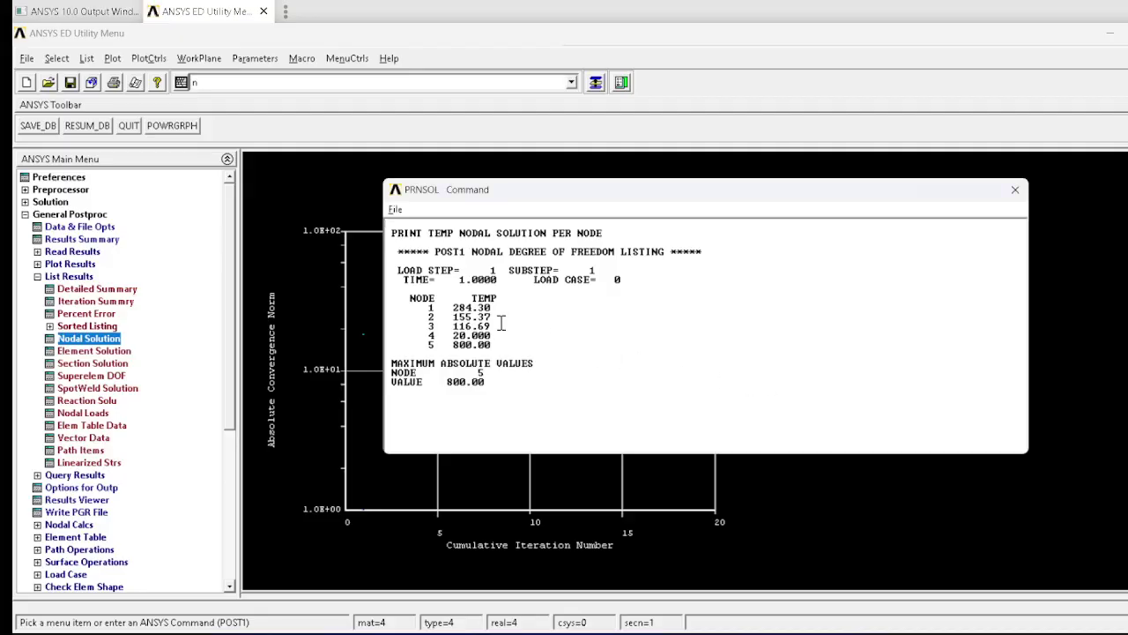
{"action": "key", "text": "alt+Tab"}
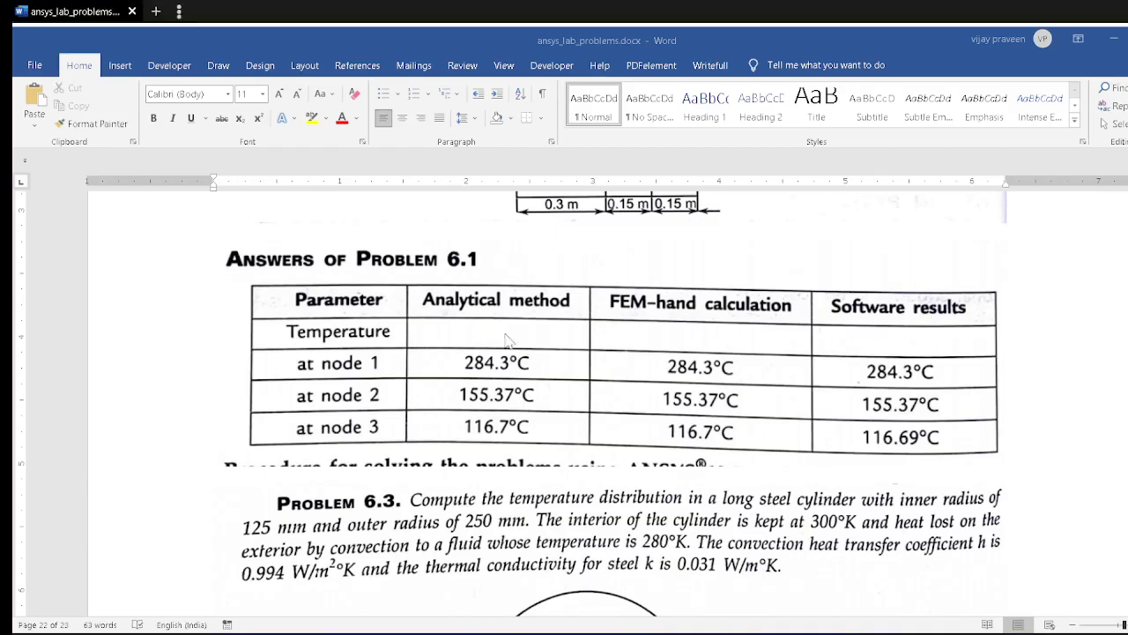
{"action": "key", "text": "alt+Tab"}
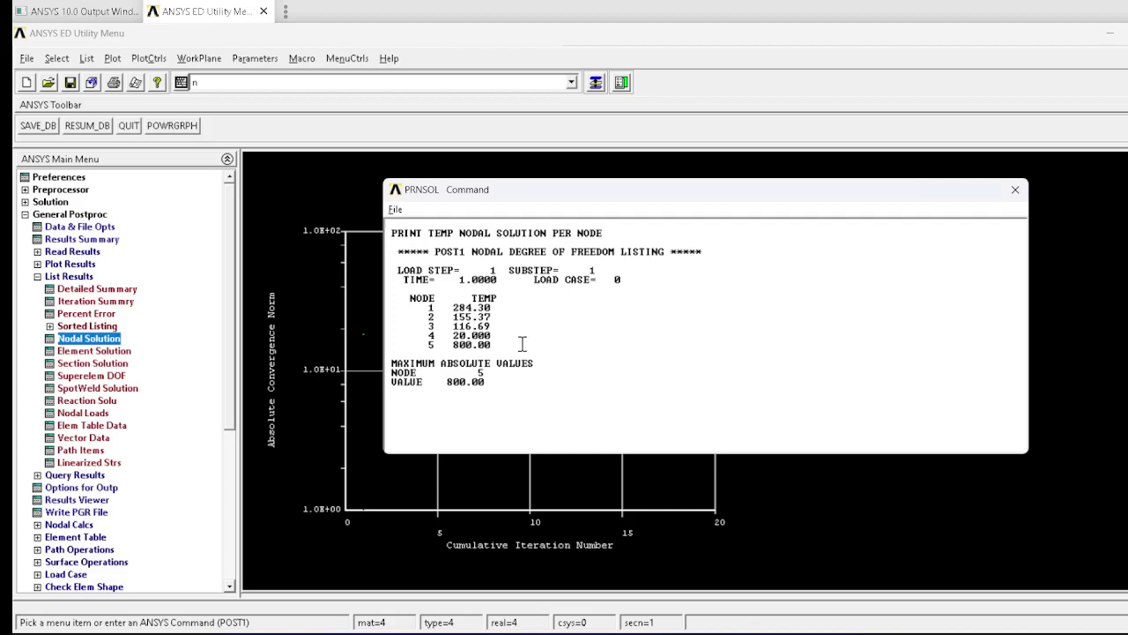